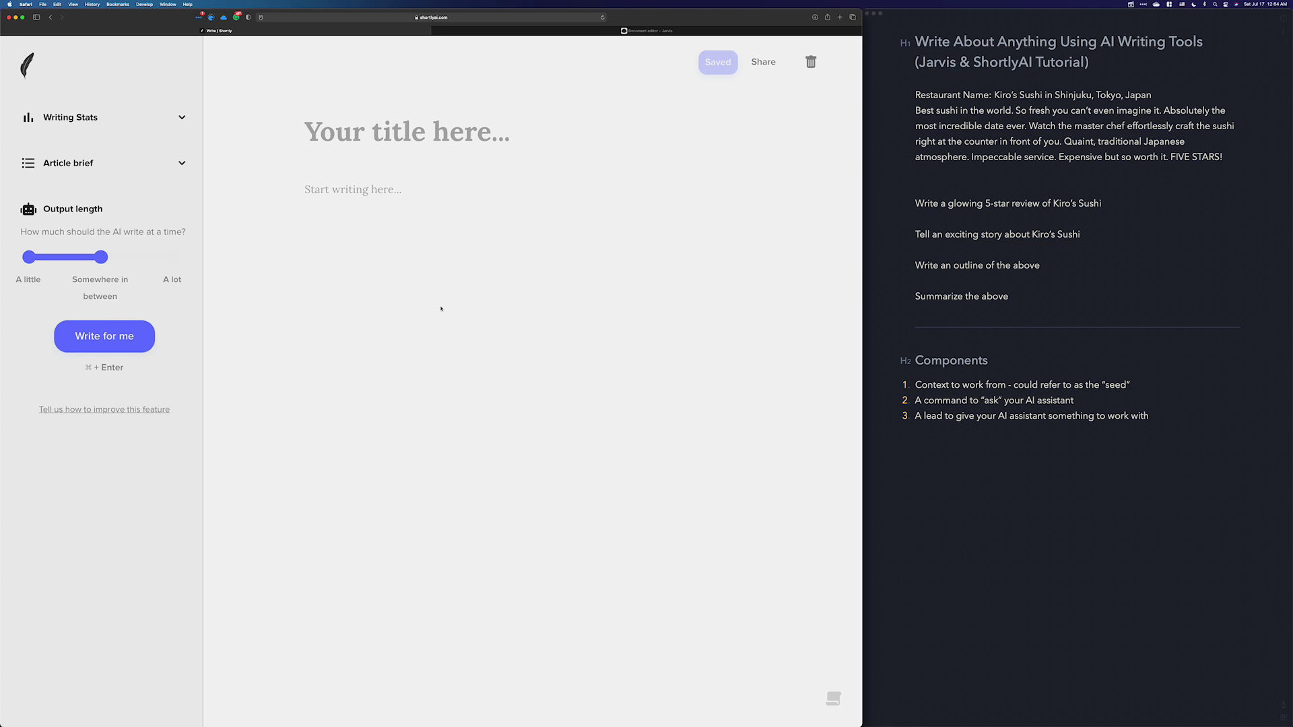
Step: Copy the Kiro's Sushi context paragraph, from the restaurant name to "FIVE STARS!", out of the notes into the empty article body
left_click(1227, 158)
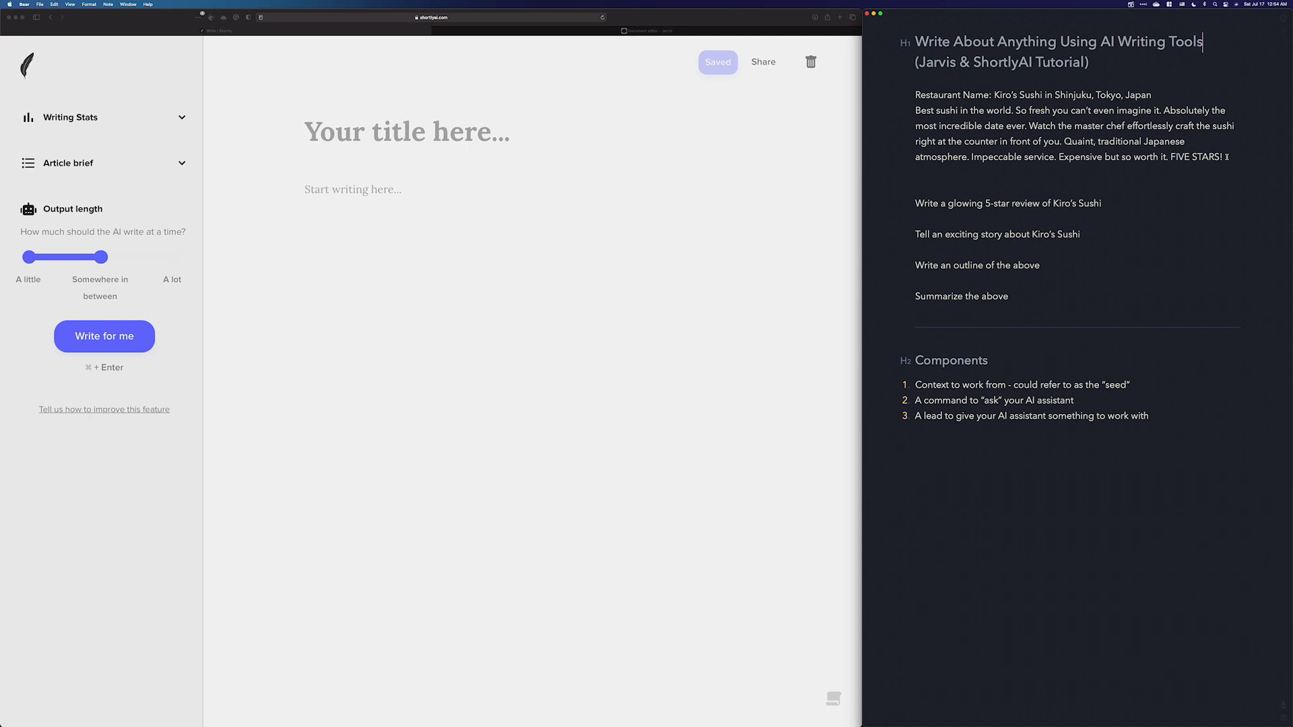
left_click_drag(1233, 156, 916, 95)
key("super+c")
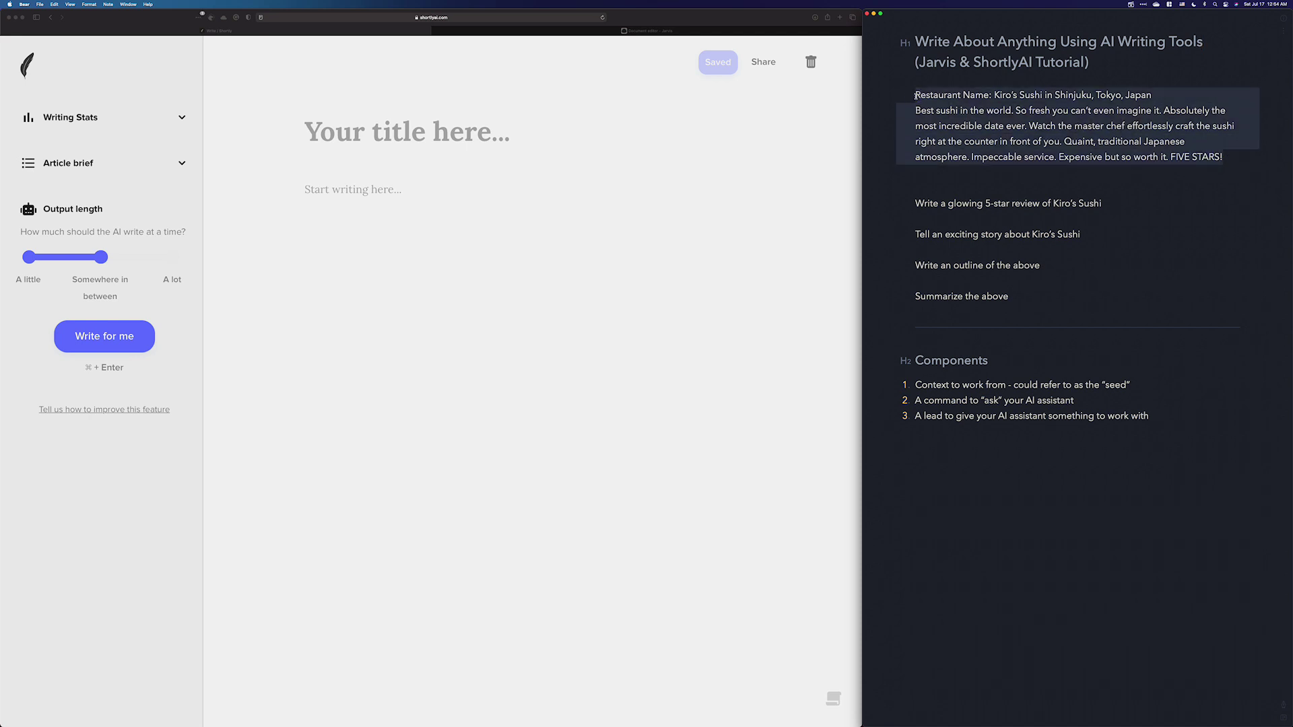
left_click(366, 191)
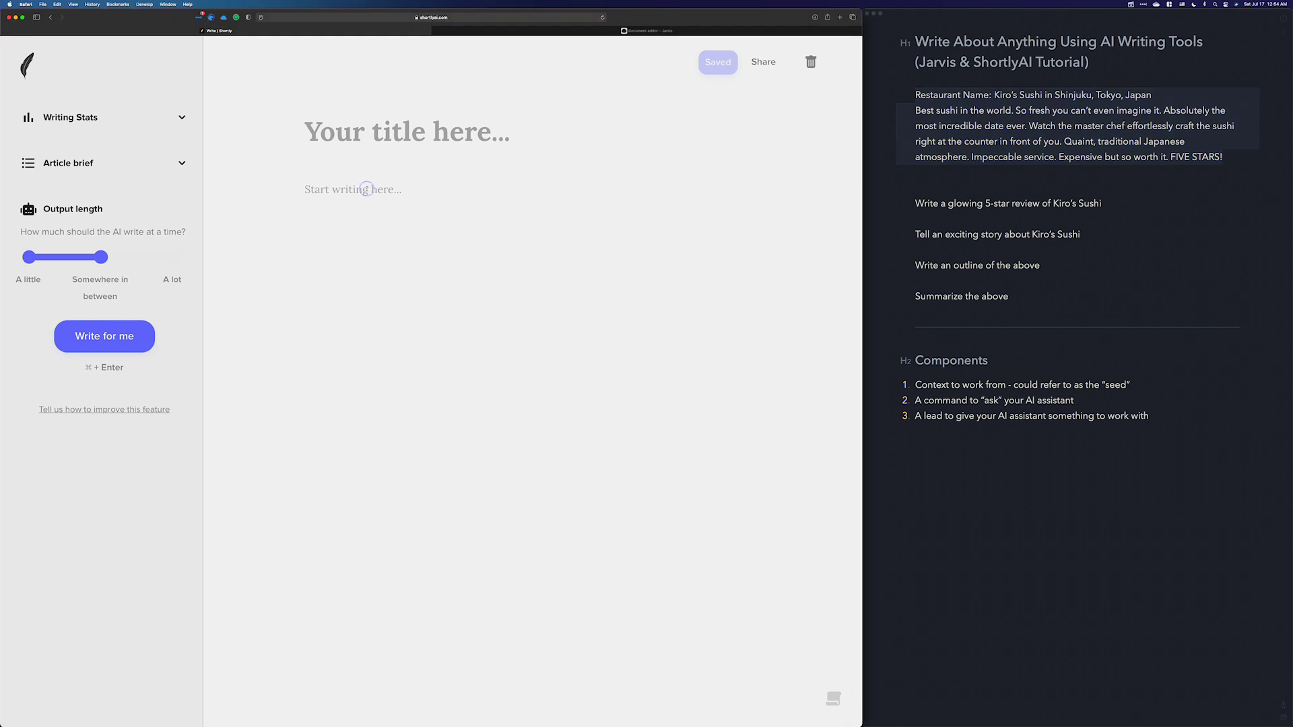
key("super+v")
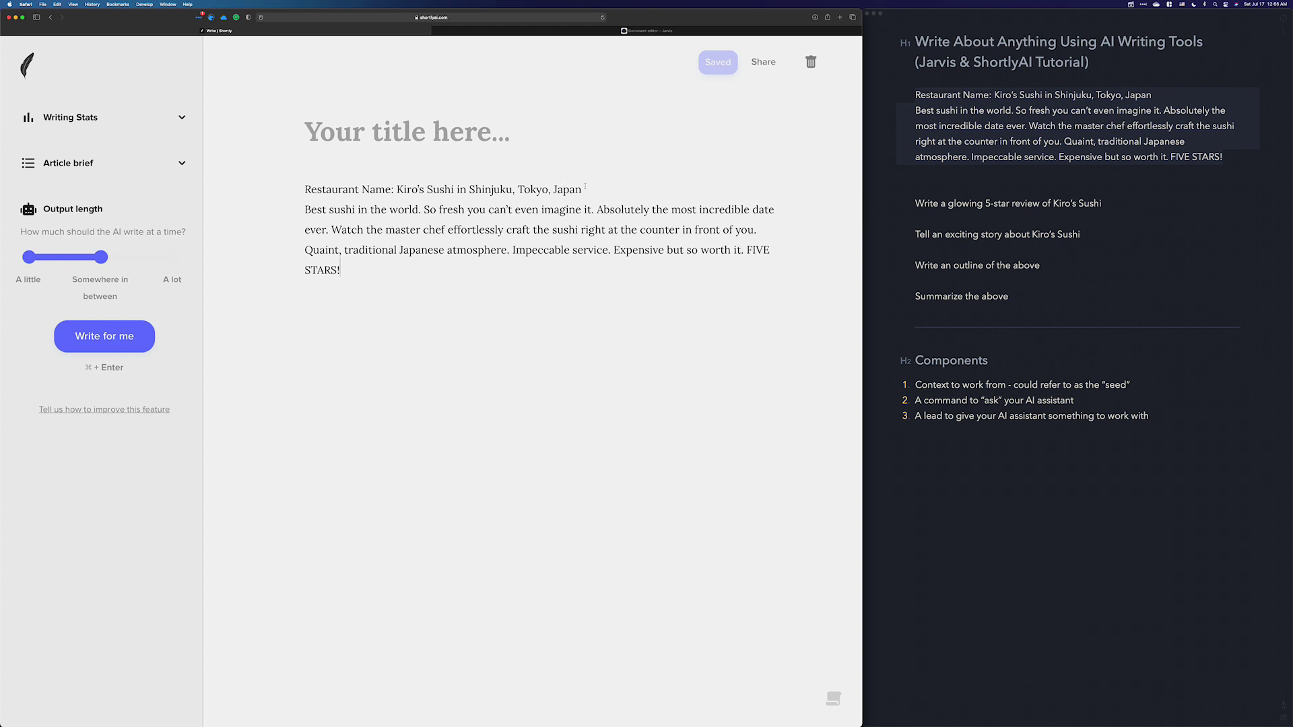
left_click_drag(585, 188, 301, 189)
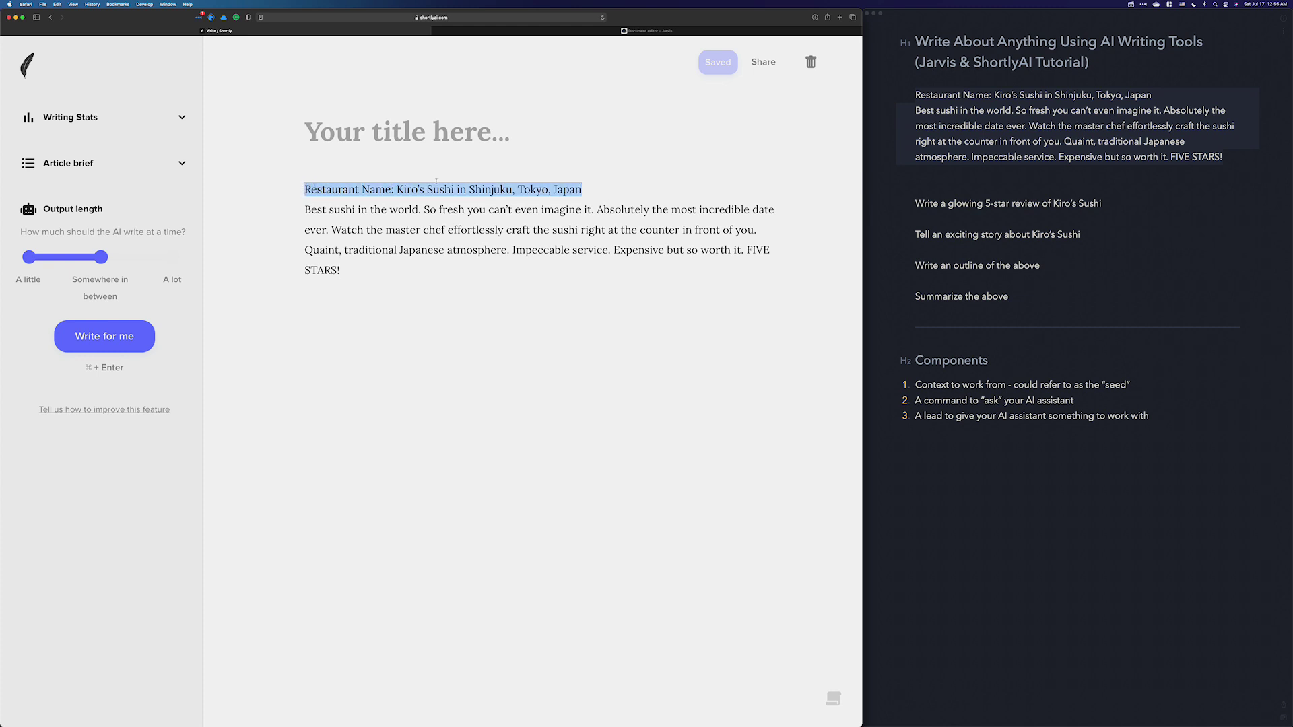
left_click(537, 188)
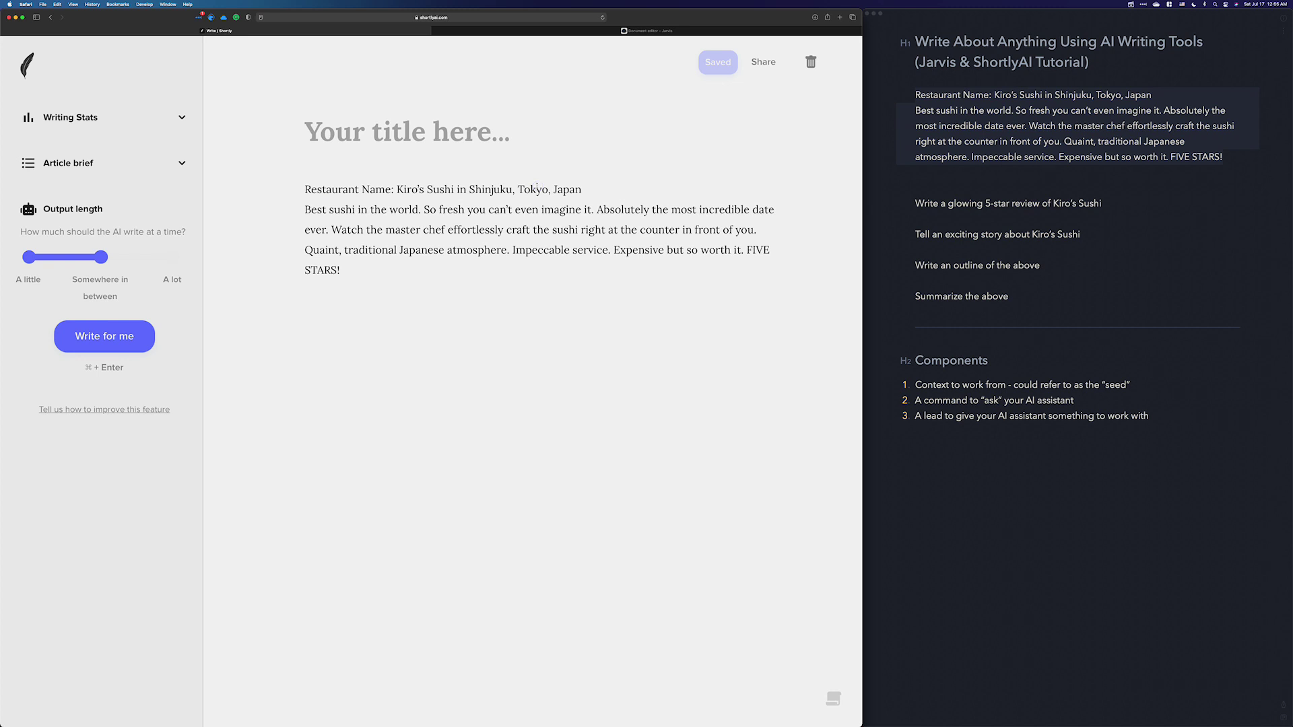
left_click(614, 189)
Step: Copy "Write a glowing 5-star review of Kiro's Sushi" from the notes below the context paragraph and run it as an AI instruction
left_click(382, 267)
key("Return")
left_click_drag(1103, 203, 910, 199)
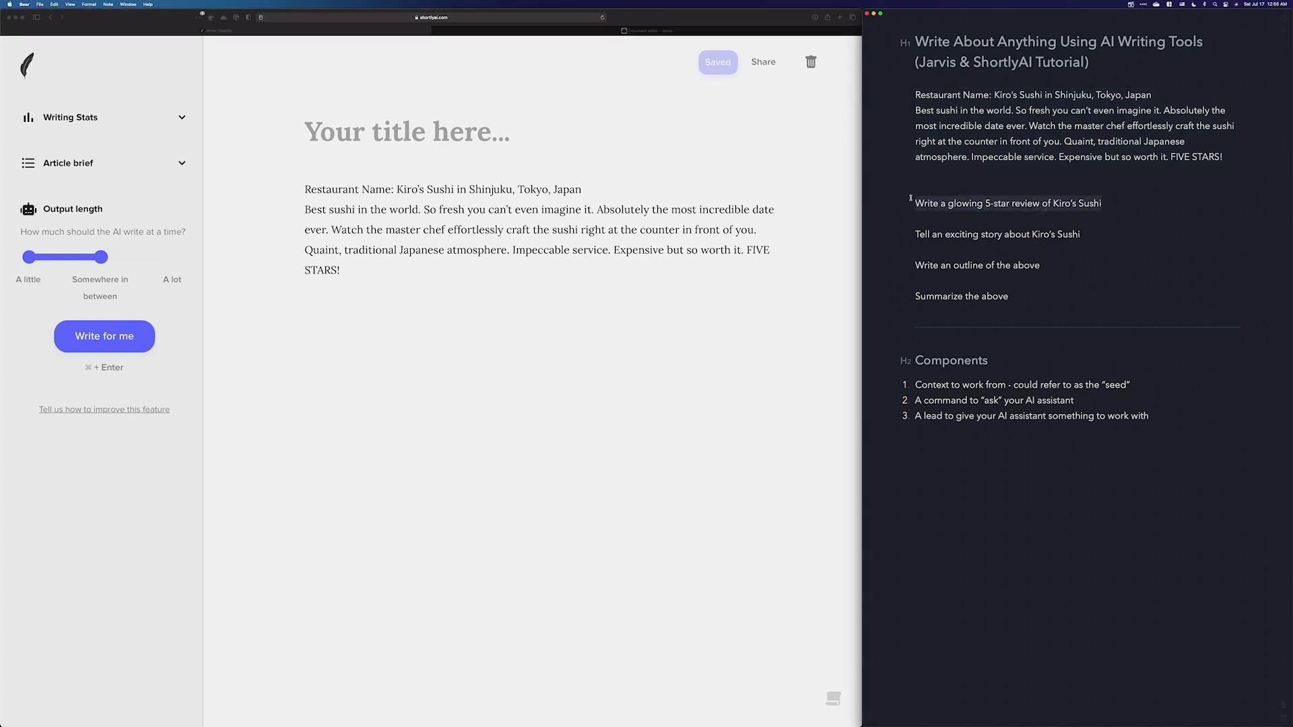
key("super+c")
left_click(351, 309)
key("super+v")
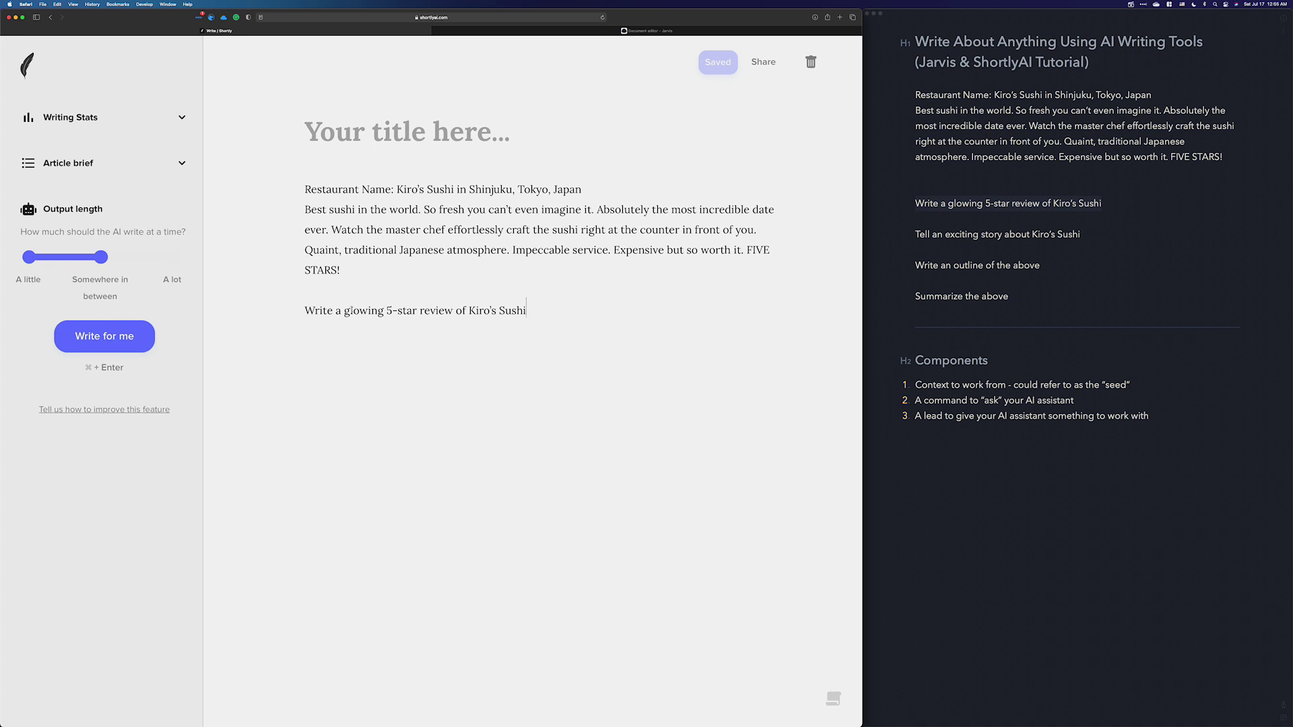
left_click_drag(551, 308, 291, 312)
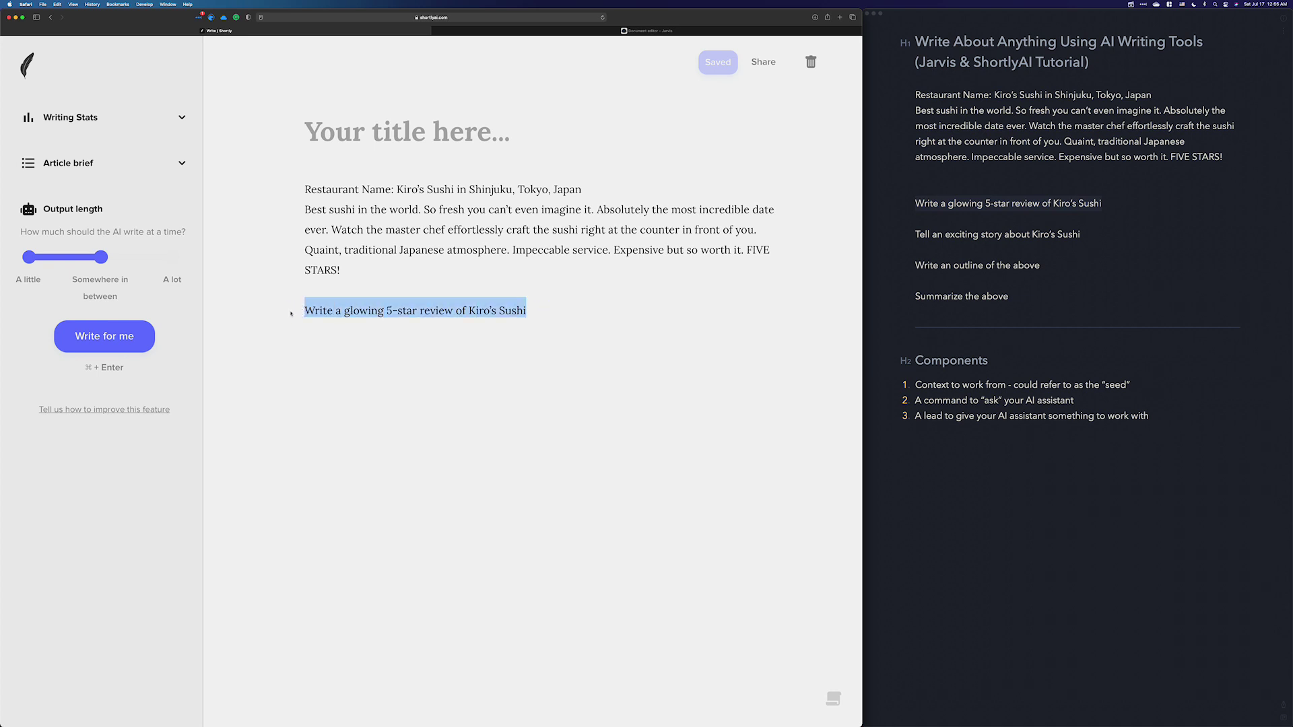
key("super+Return")
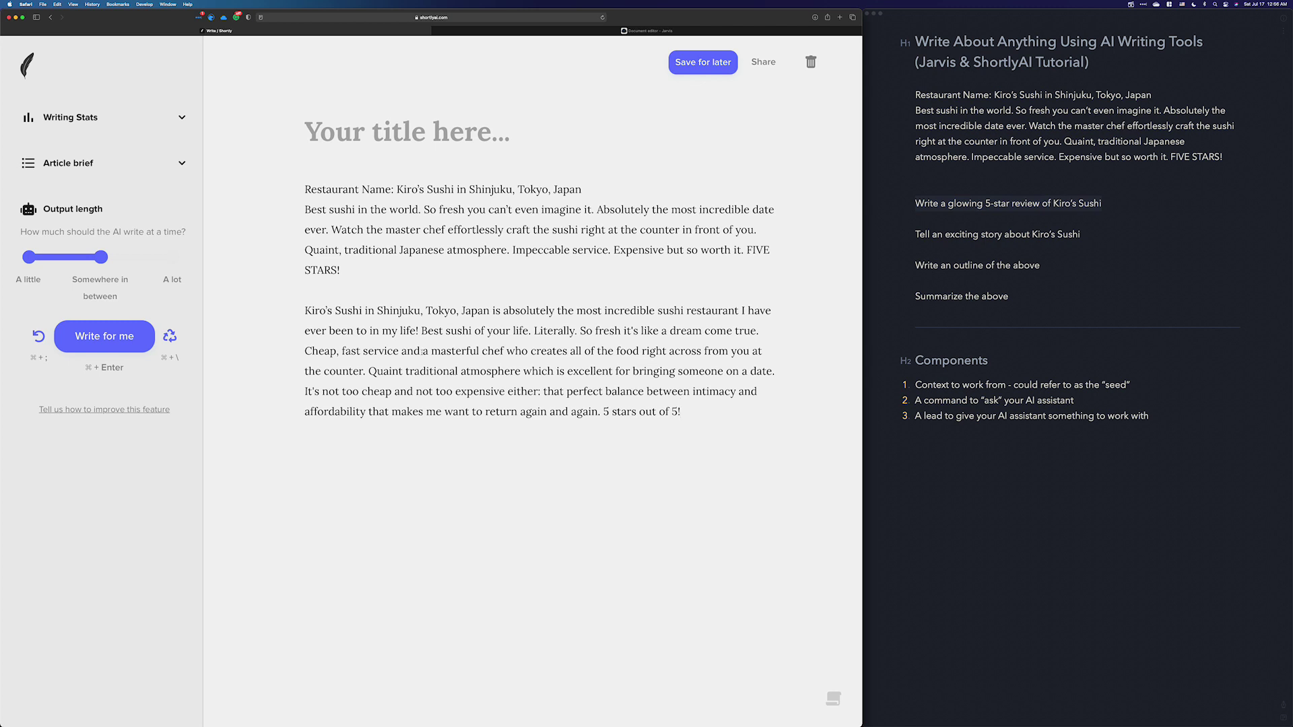
left_click_drag(307, 350, 400, 350)
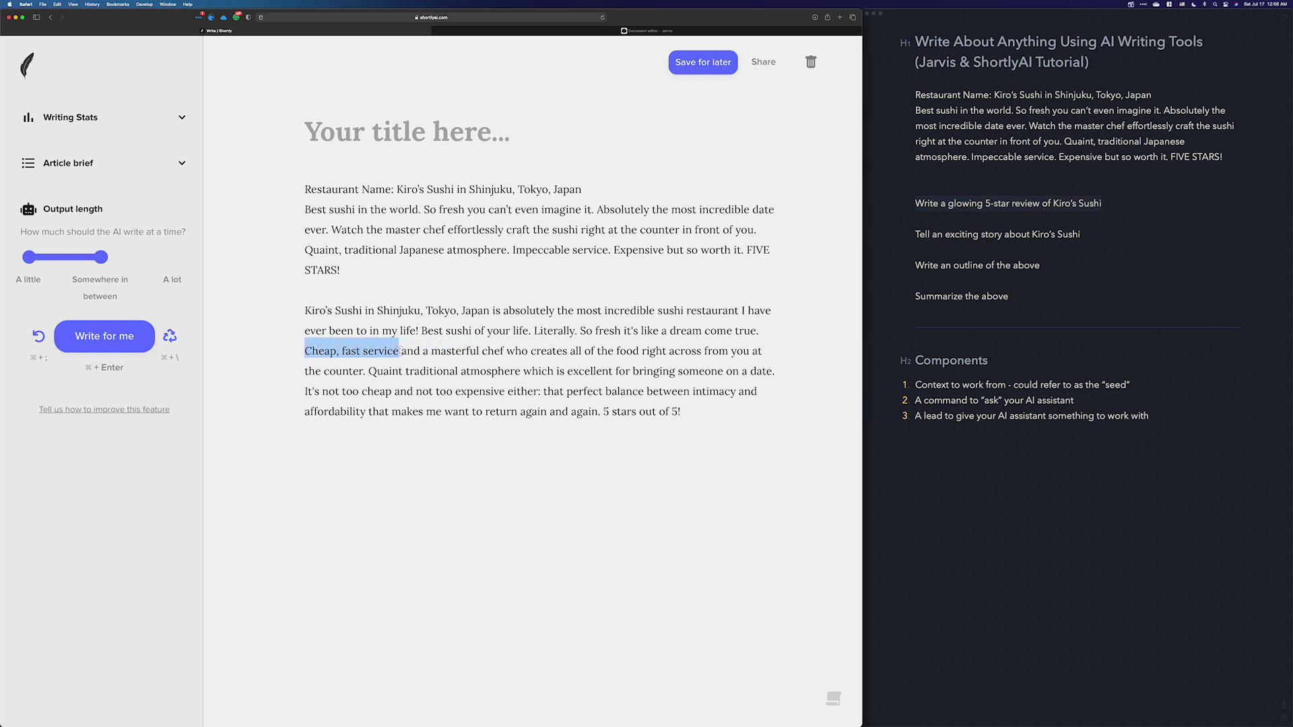
left_click(276, 361)
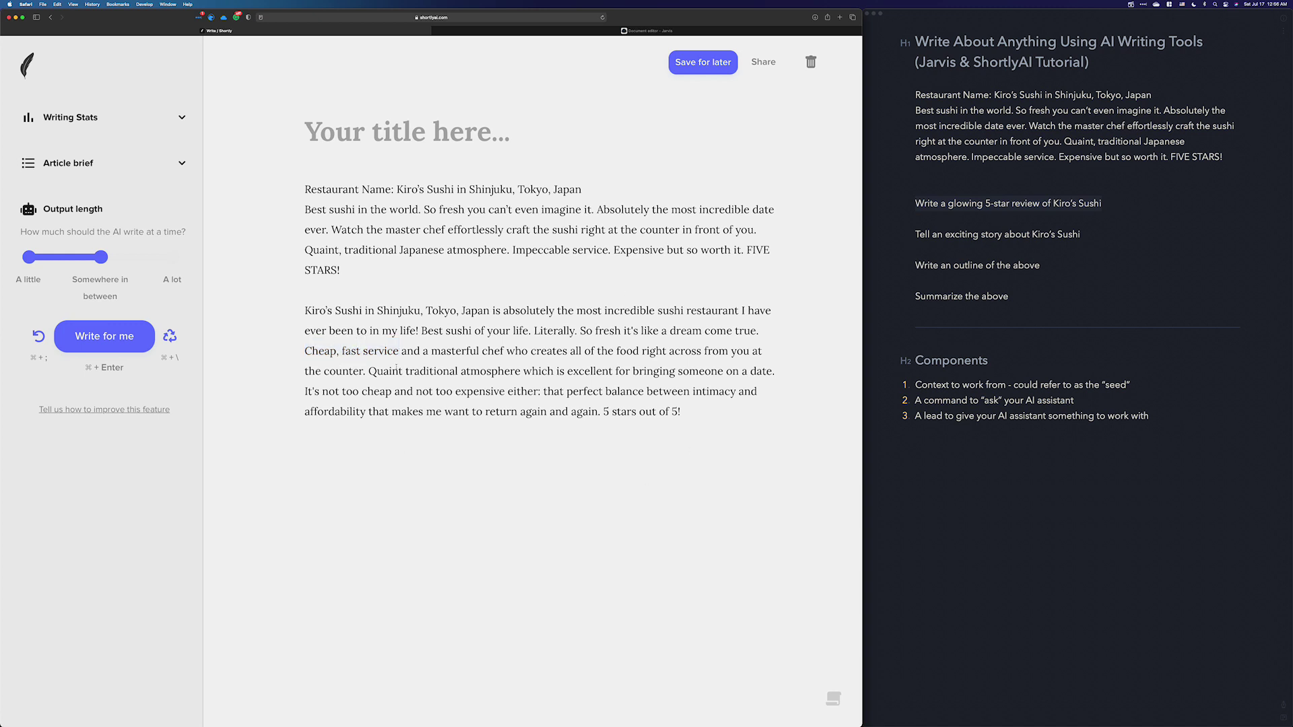
left_click_drag(306, 351, 335, 351)
left_click(366, 371)
left_click(711, 414)
Step: Replace the generated review with "Tell an exciting story about Kiro's Sushi" from the notes and run it as an AI instruction
left_click_drag(681, 413, 307, 299)
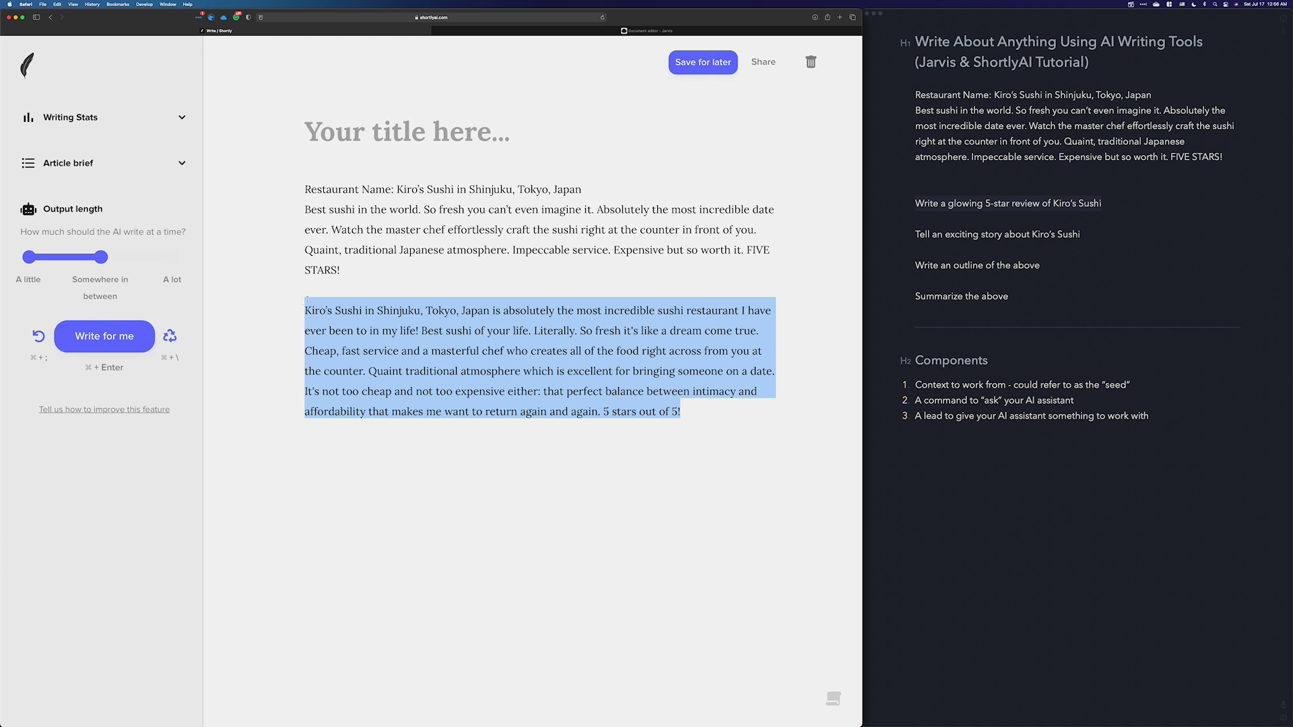
key("BackSpace")
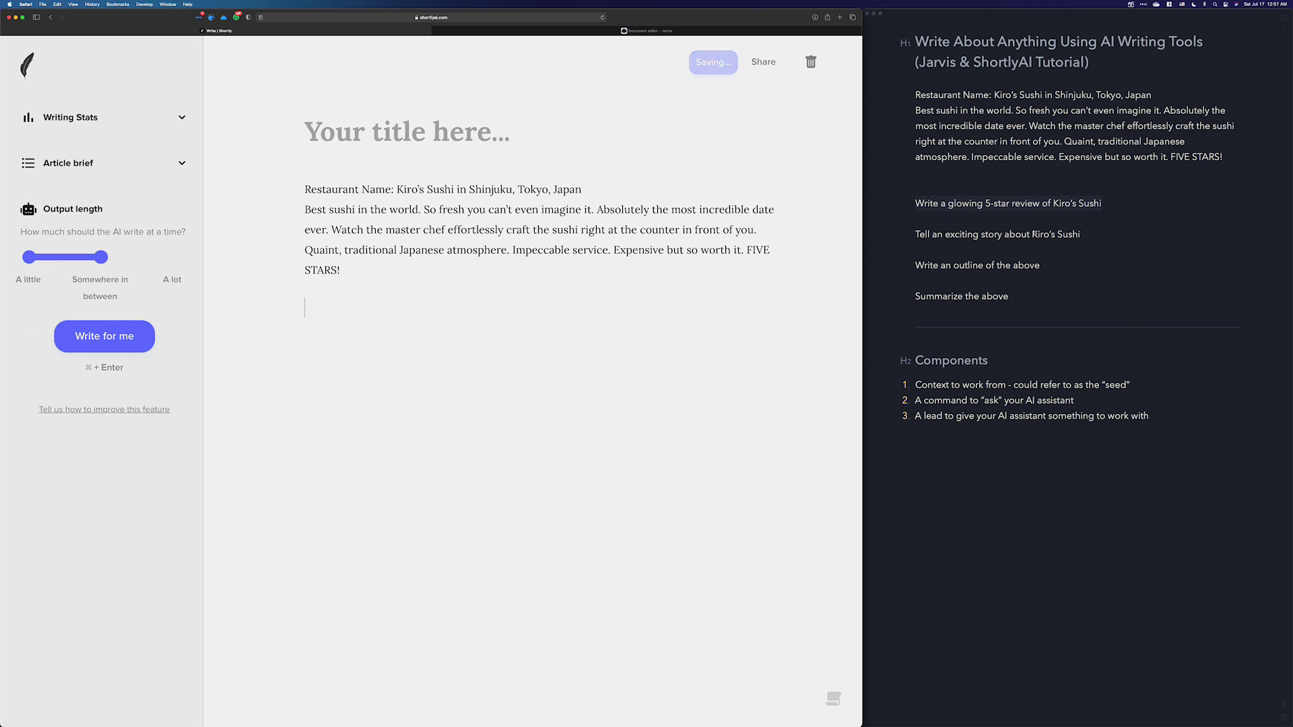
left_click(987, 209)
left_click_drag(1081, 234, 913, 233)
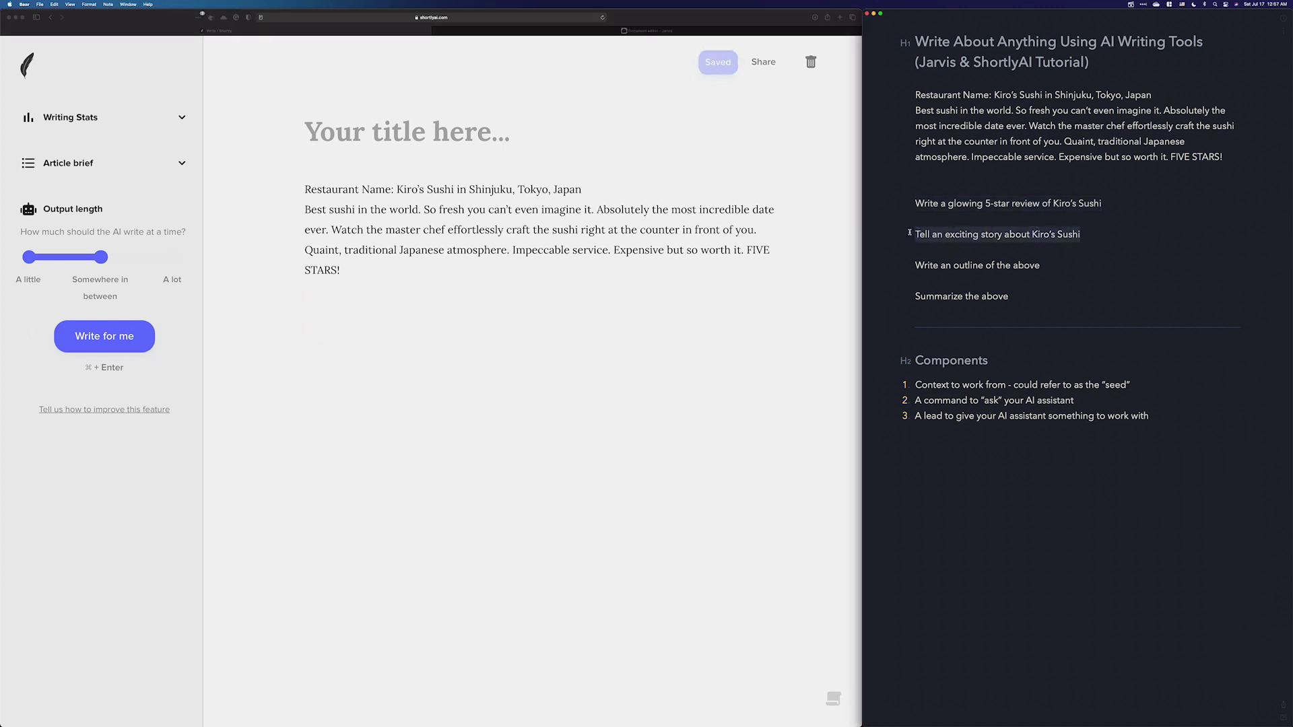
left_click(332, 295)
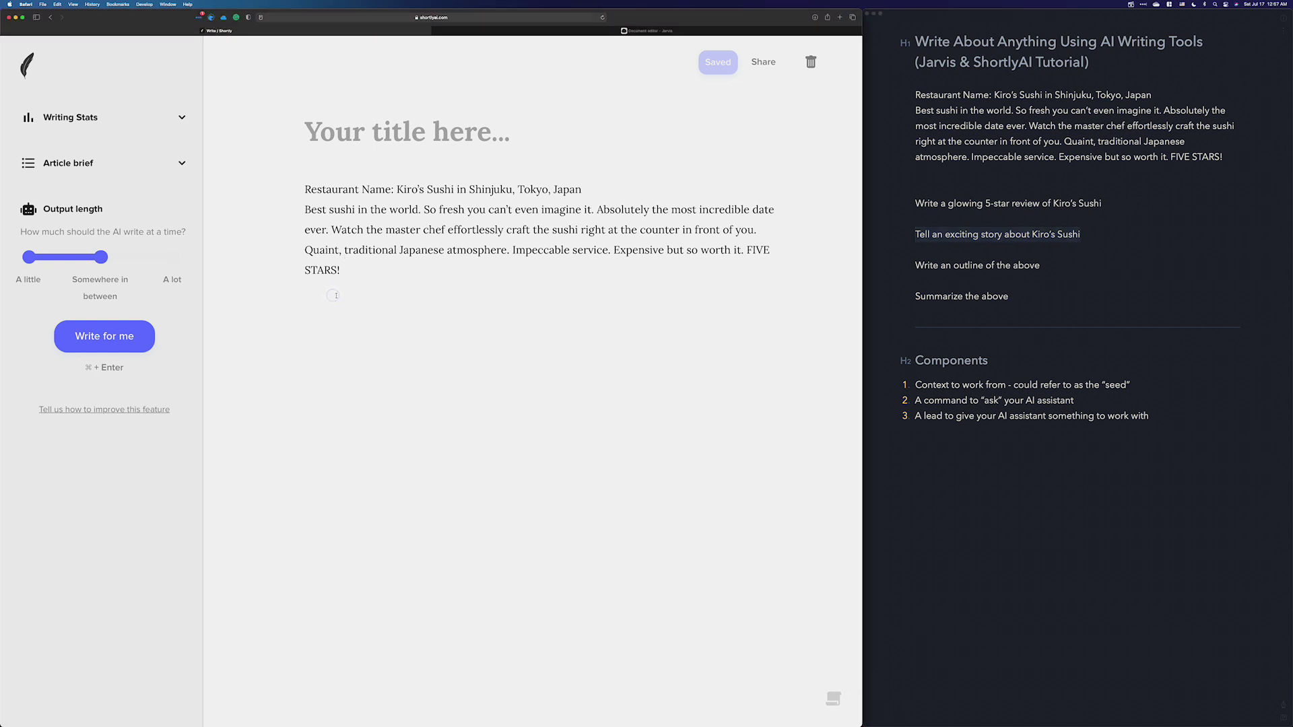
key("super+v")
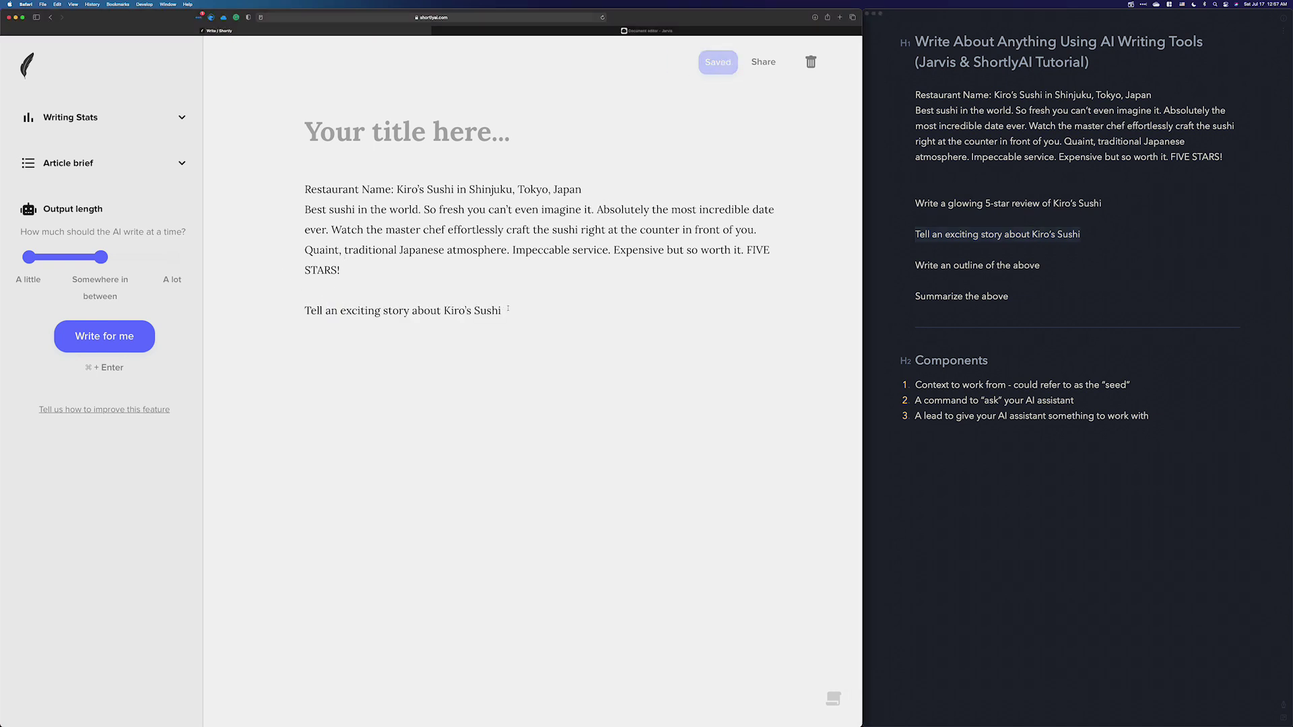
left_click_drag(501, 310, 299, 313)
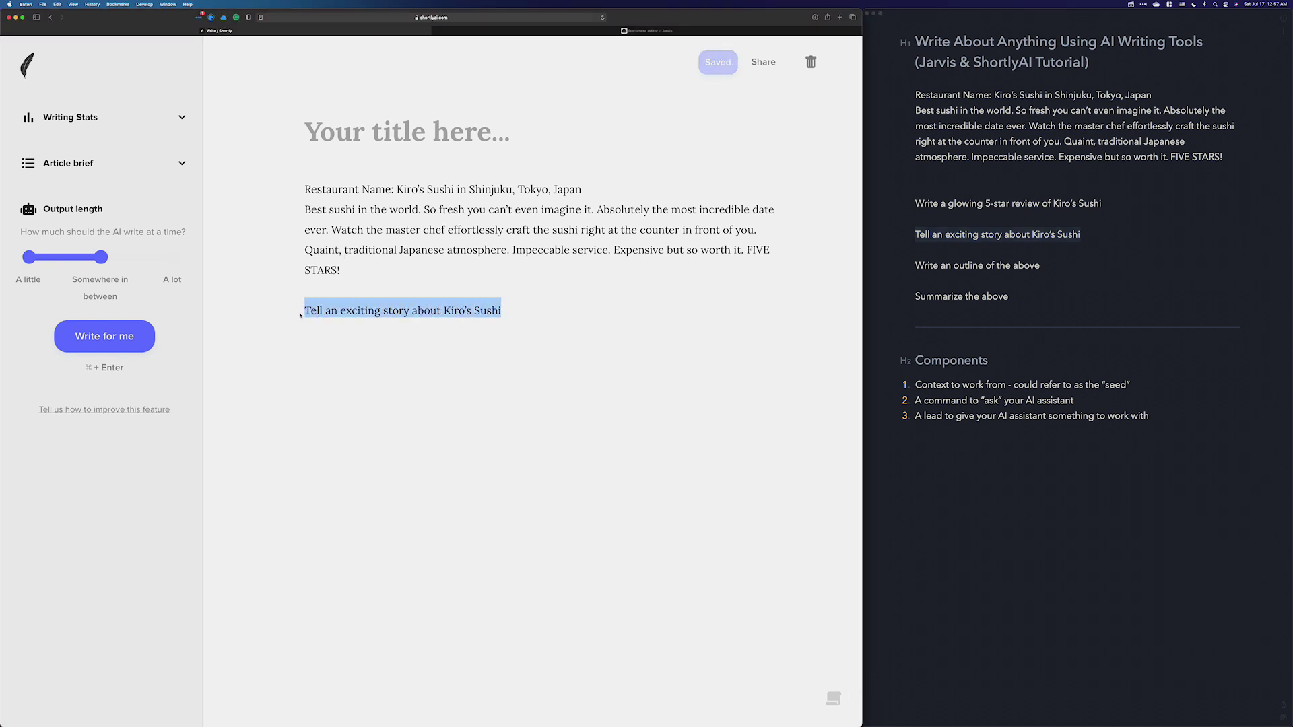
key("super+Return")
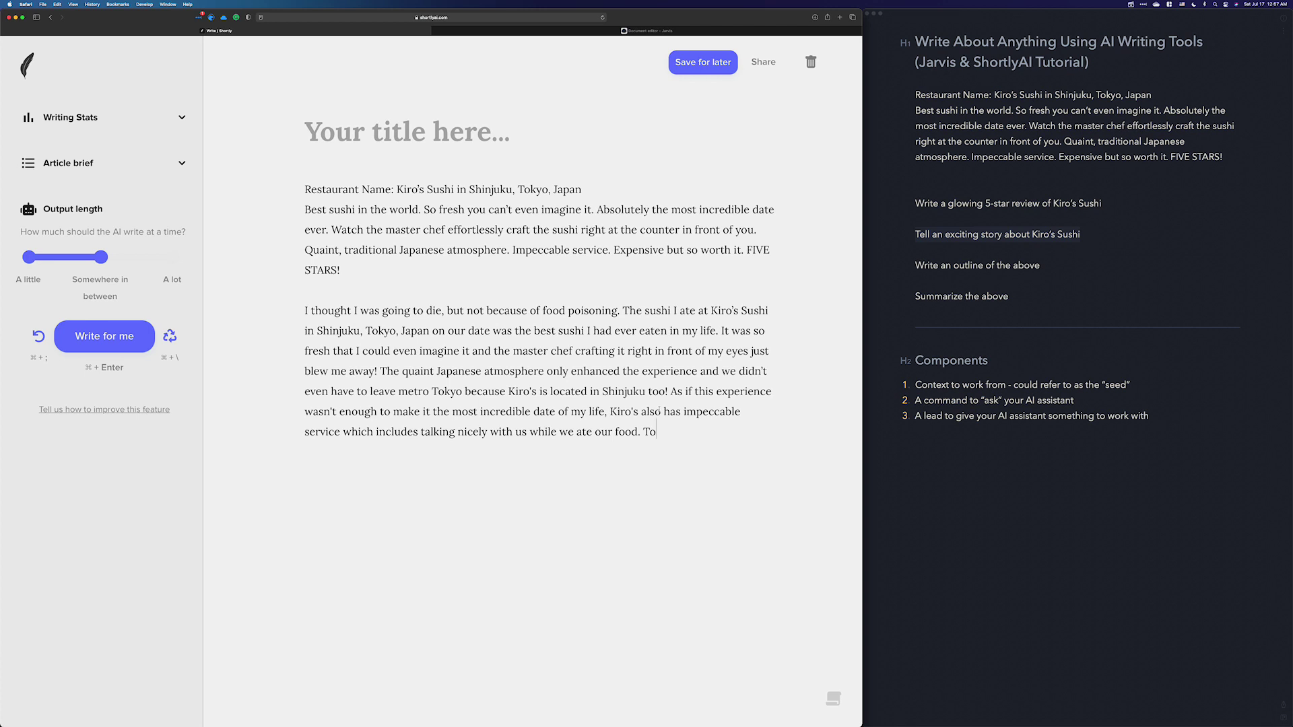
Step: Remove the dangling word "To" so the story ends with "while we ate our food."
left_click(670, 432)
left_click_drag(667, 432, 638, 432)
key("BackSpace")
type(".")
Step: Copy "Write an outline of the above" from the notes below the story and run it as an AI instruction
left_click_drag(1041, 268, 916, 264)
left_click(398, 459)
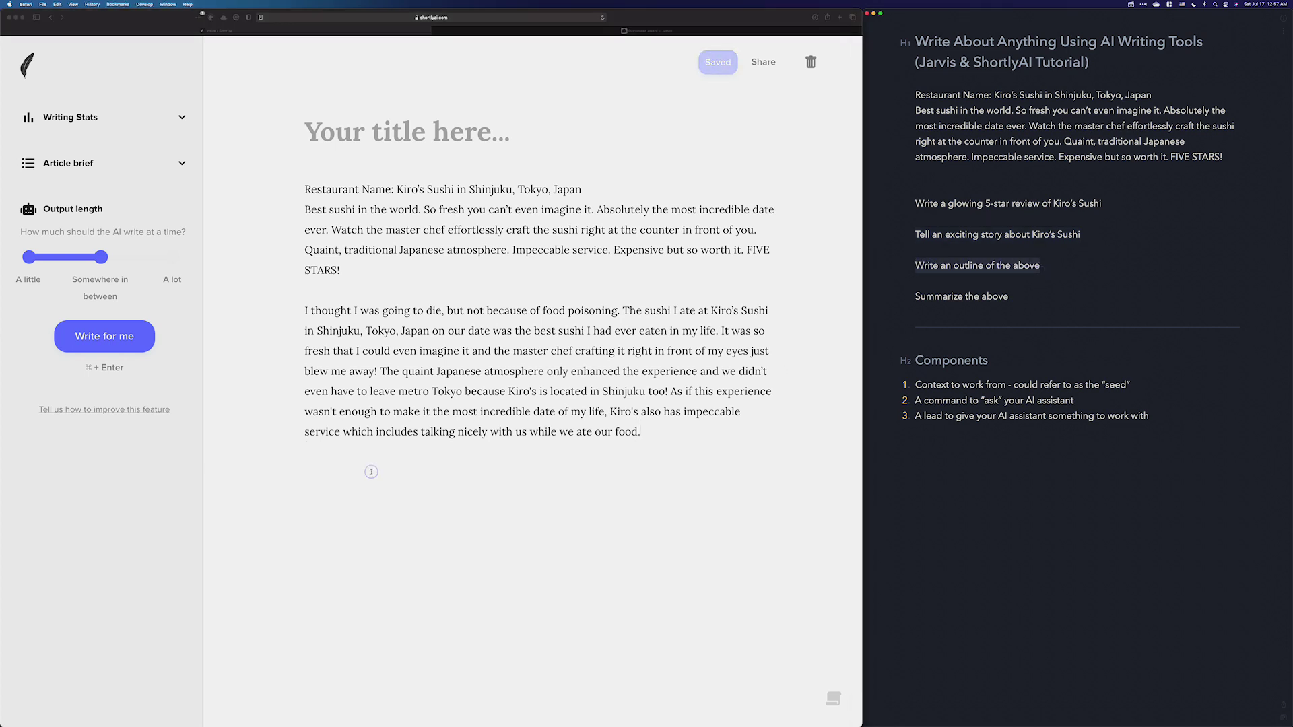
key("Return")
key("super+v")
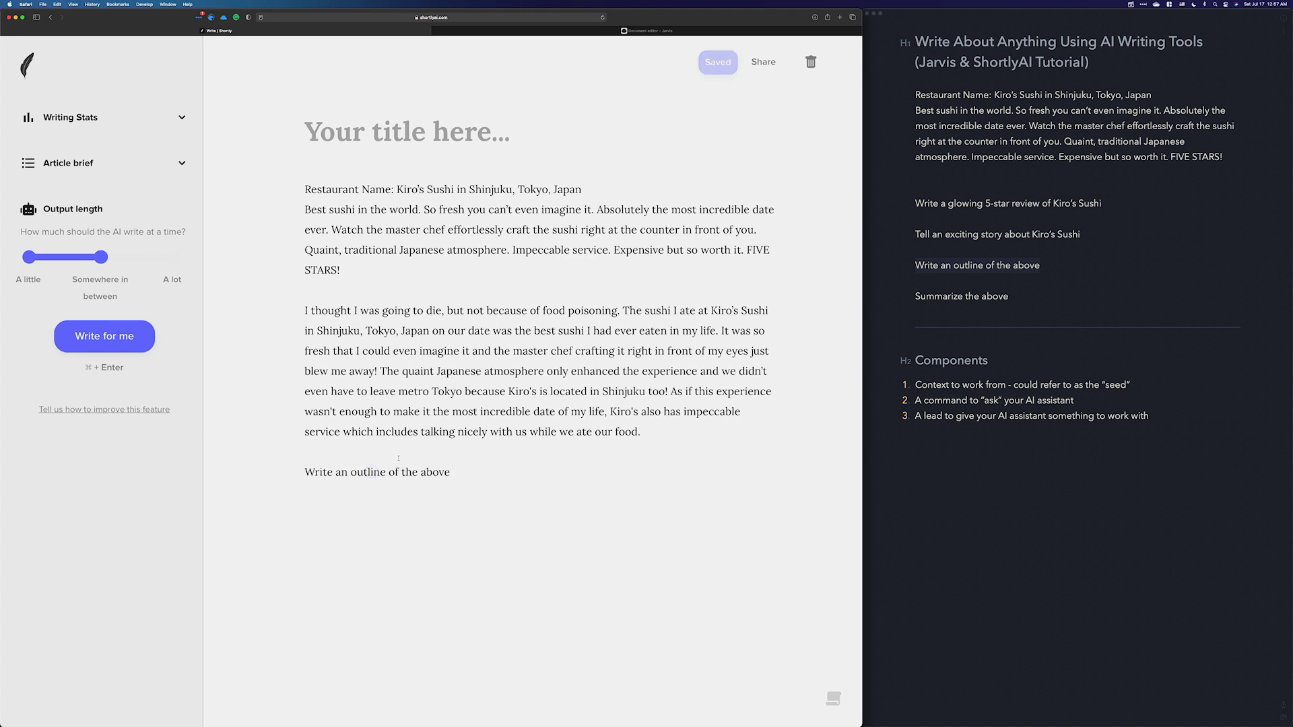
key("super+shift+Left")
key("super+i")
key("super+Return")
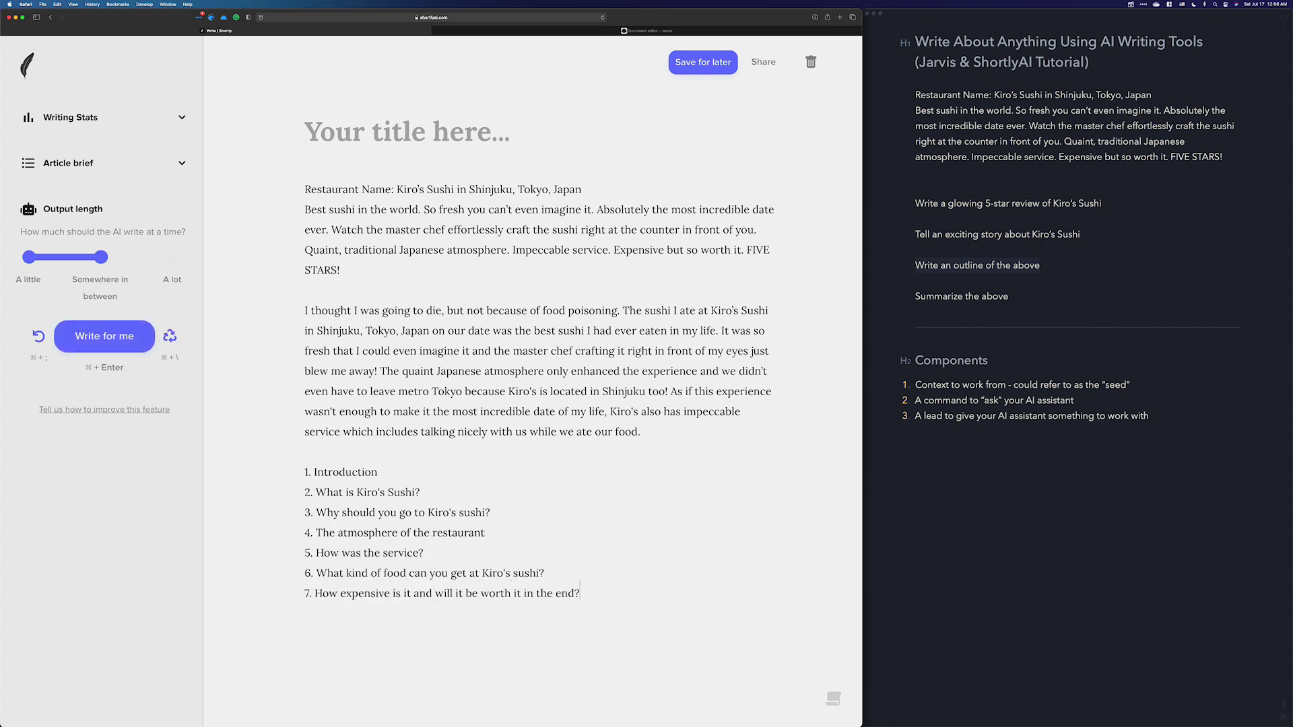
Step: Copy "Summarize the above" from the notes below the numbered outline and run it as an AI instruction
key("Return")
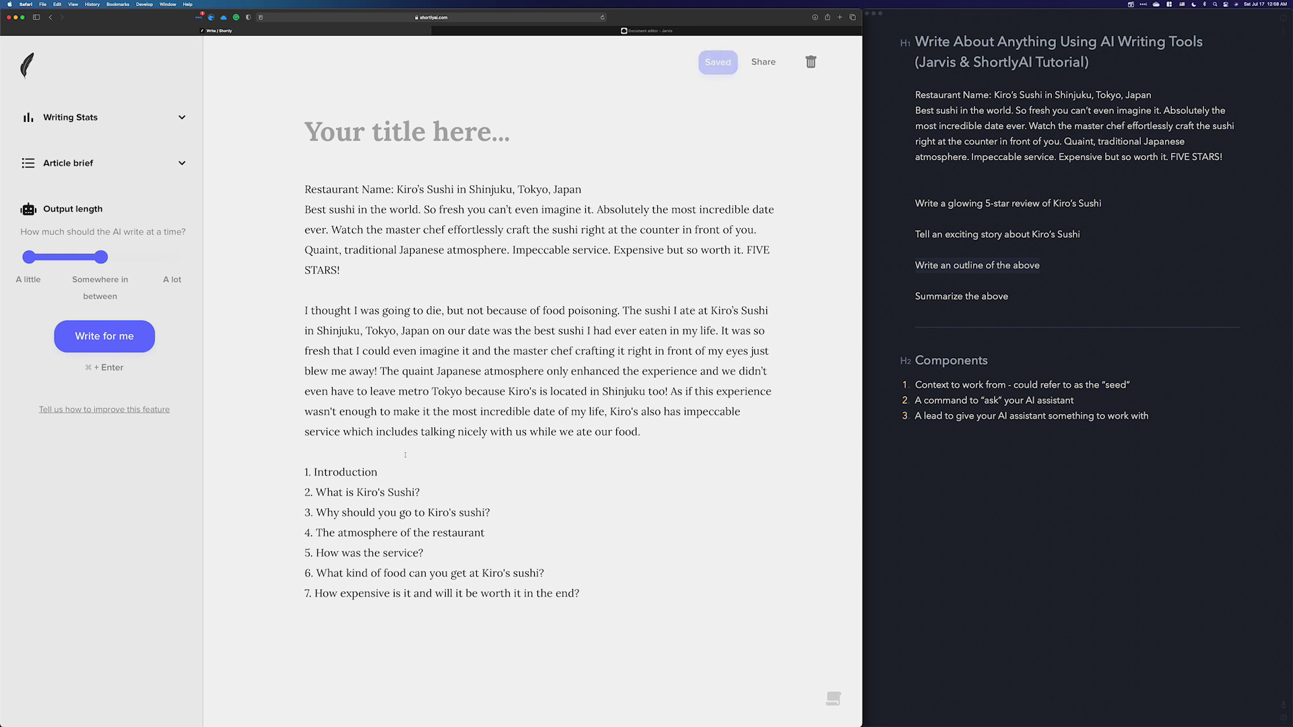
left_click(395, 473)
left_click(662, 425)
left_click(1082, 341)
left_click_drag(1010, 296, 906, 295)
key("super+c")
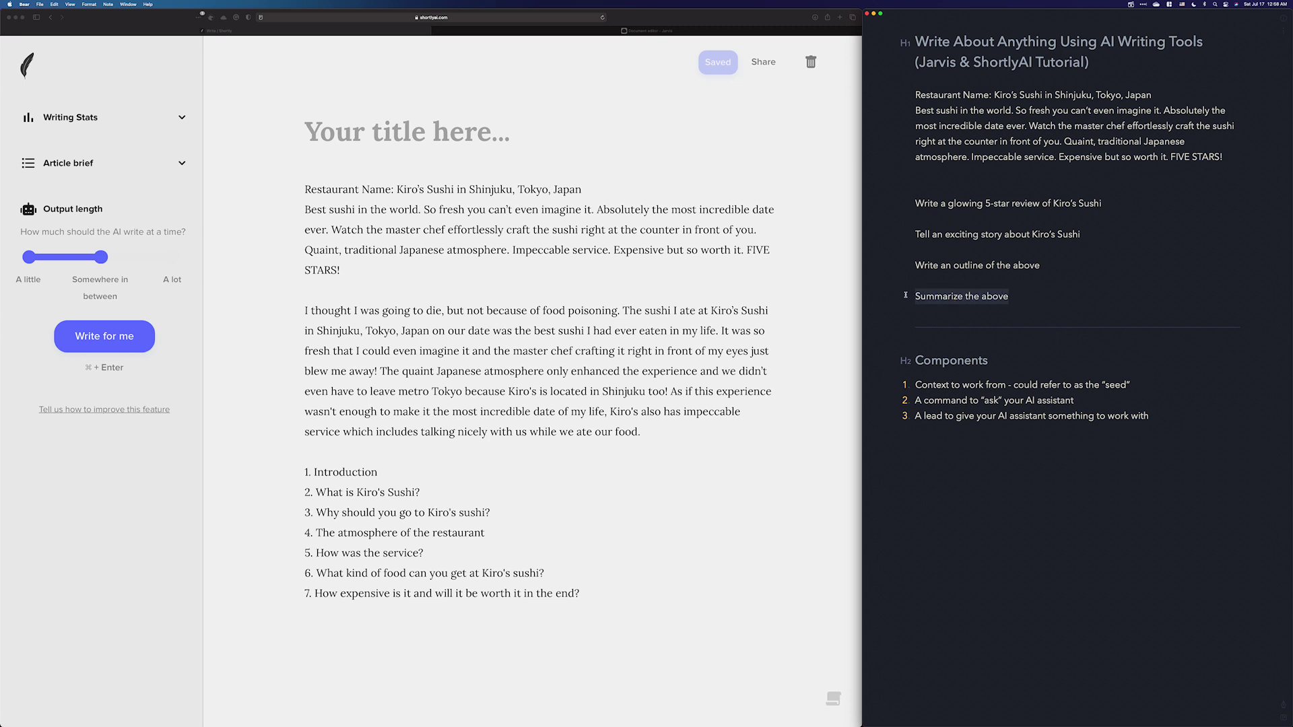
left_click(405, 622)
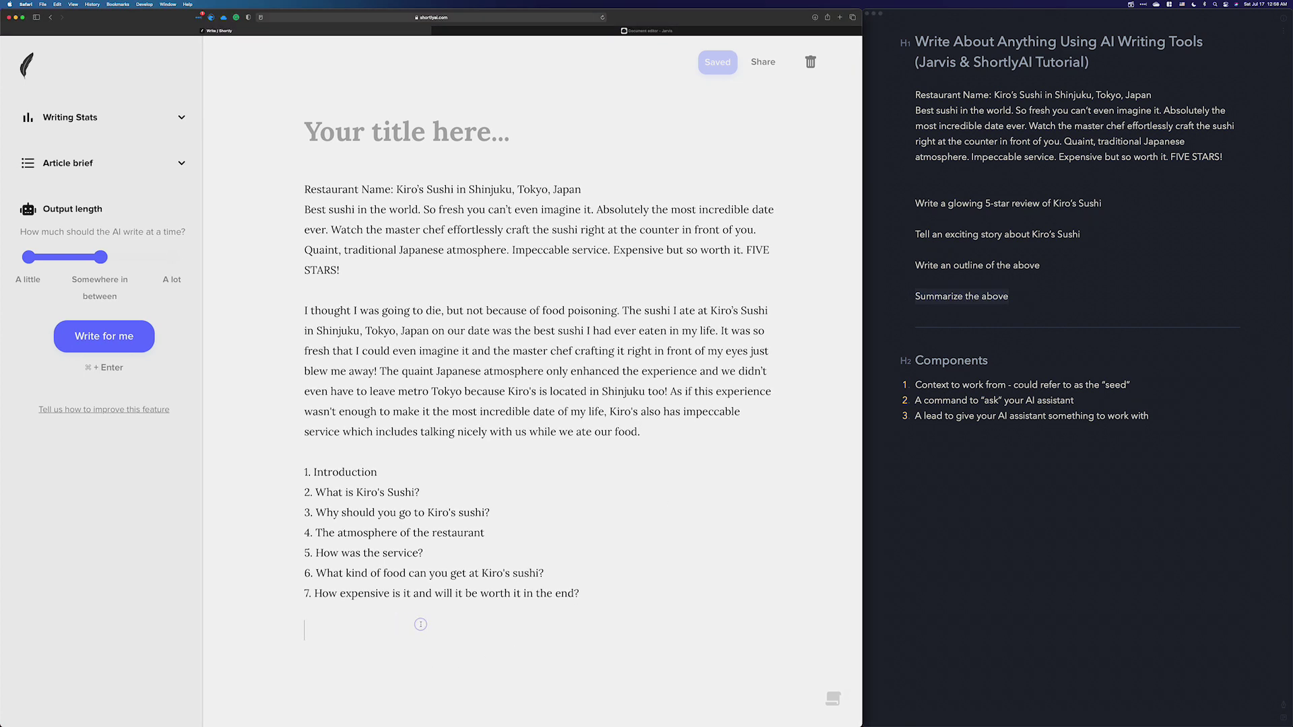
key("super+v")
key("super+Left")
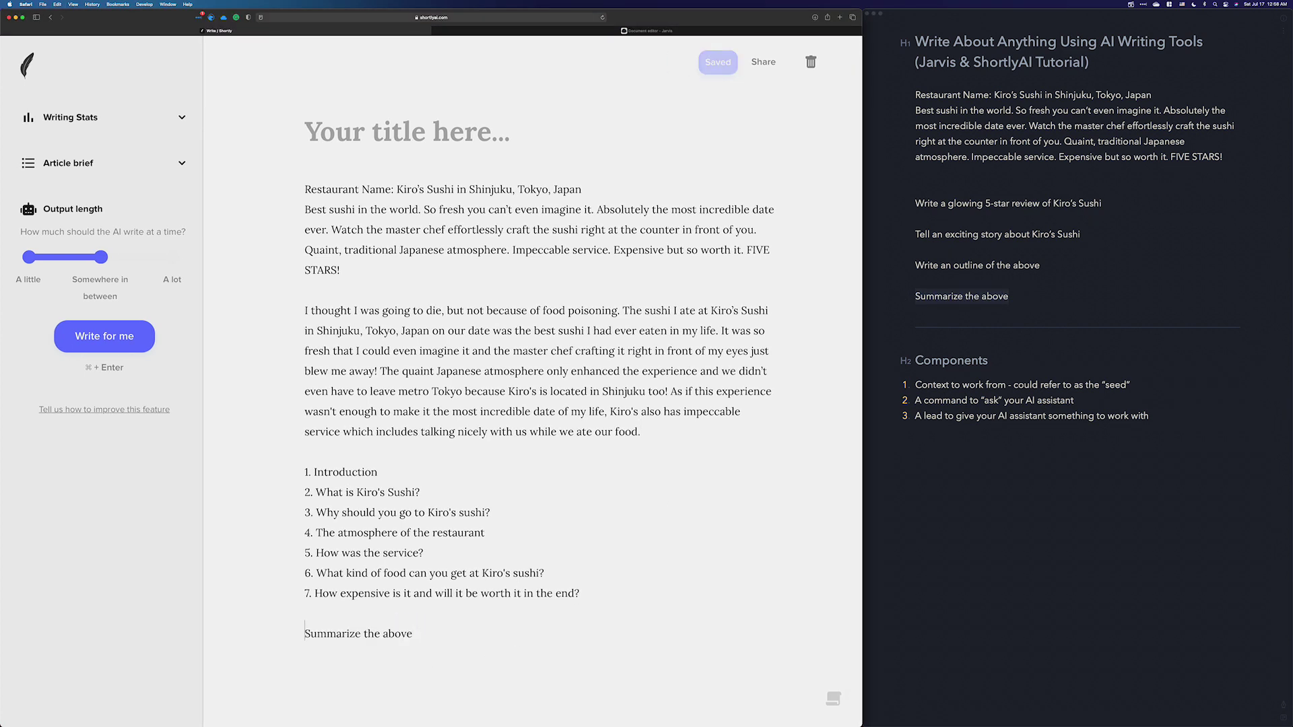
key("shift+super+Left")
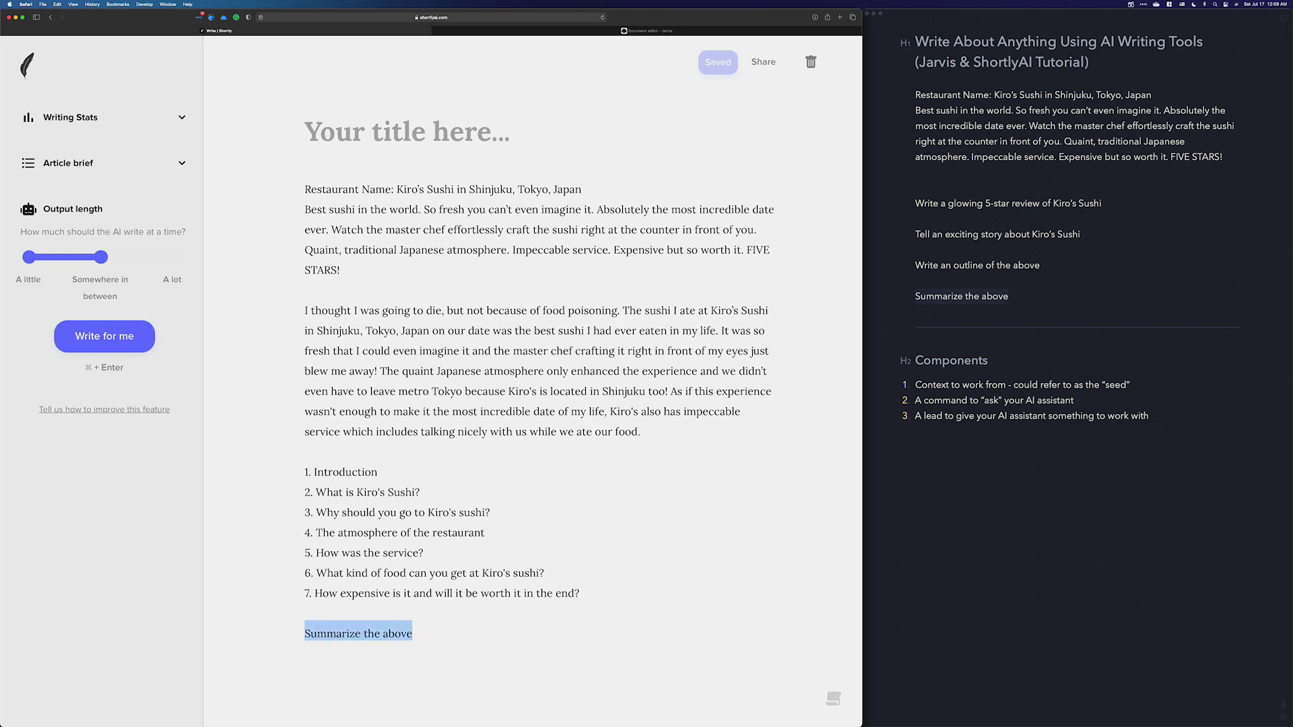
key("super+Return")
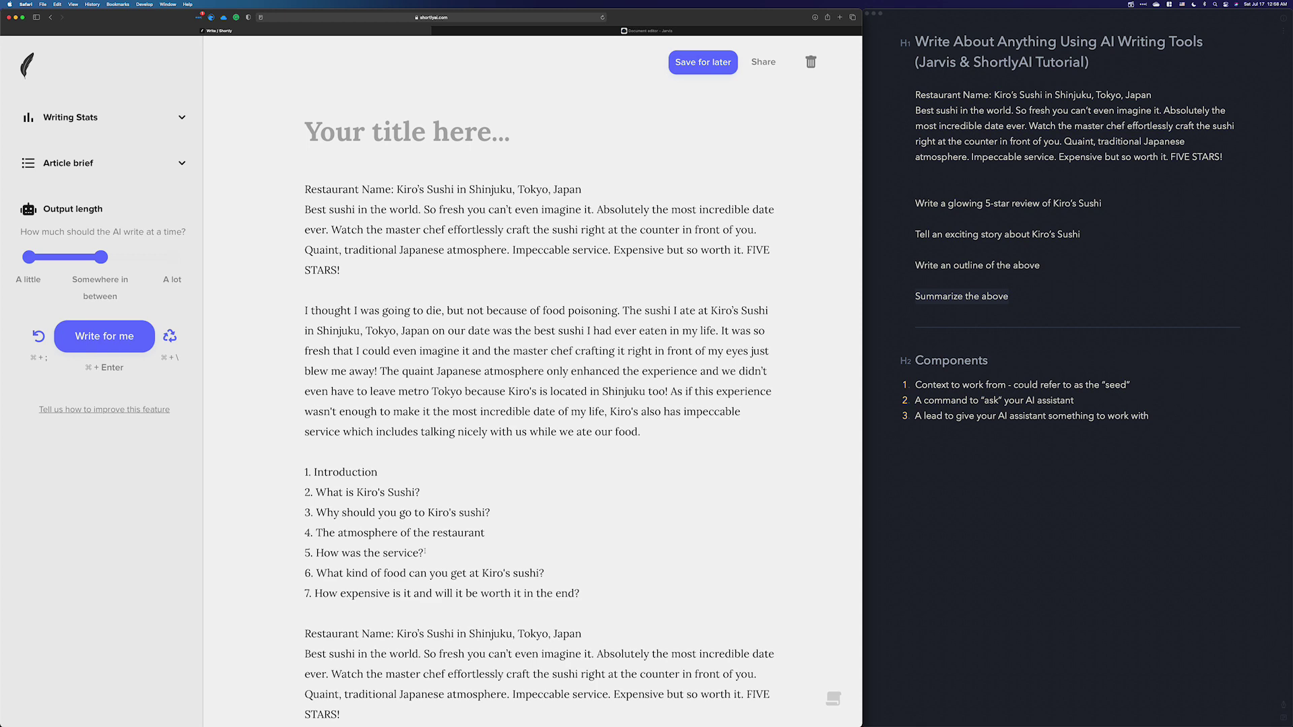
Step: Delete the AI-generated text that follows the numbered outline
scroll(488, 492, "down", 8)
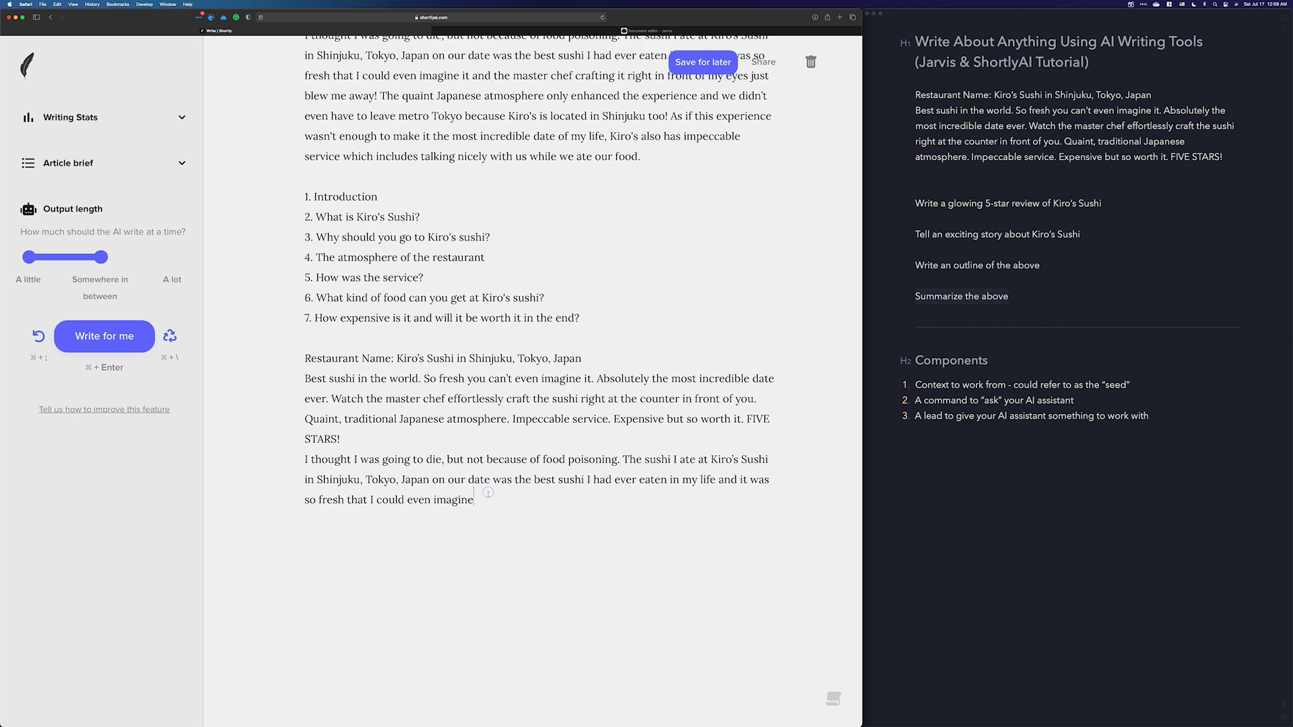
left_click_drag(489, 493, 305, 357)
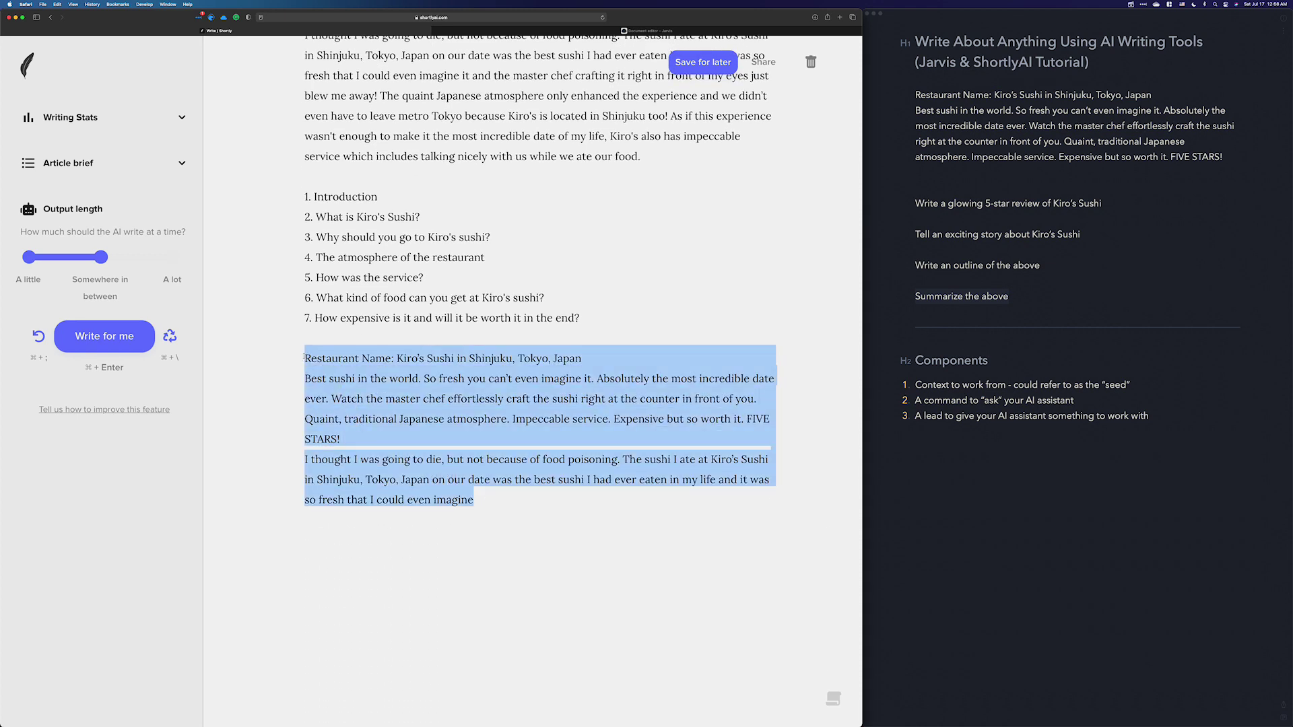
key("BackSpace")
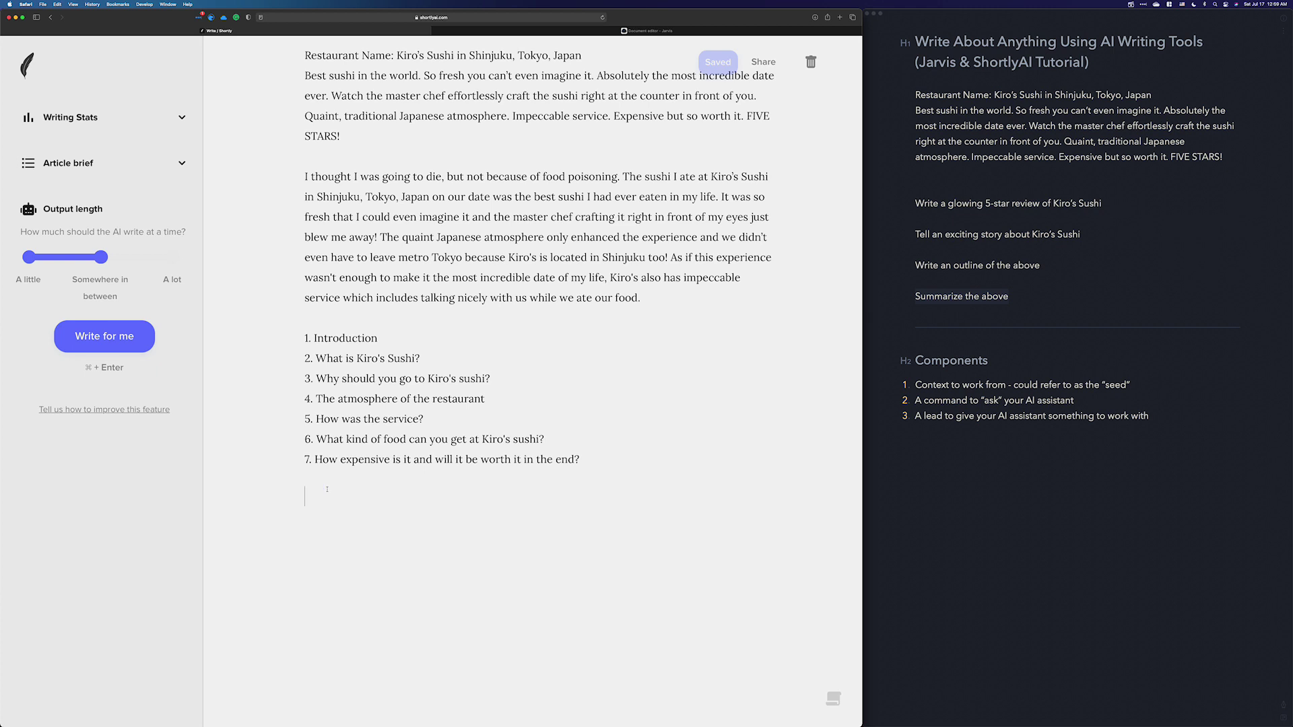
Step: Write "write a conclusion for this article" below the outline and run it as an AI instruction
type("write a conl")
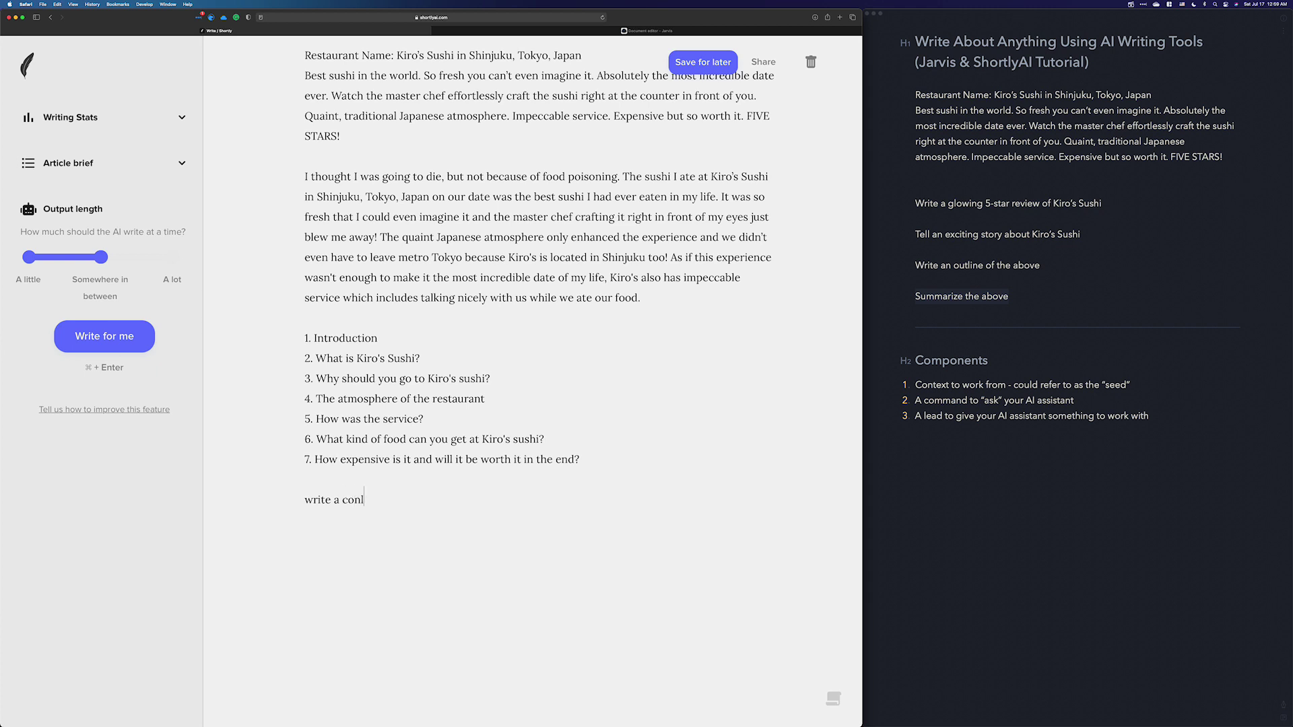
key("BackSpace")
type("clusion for this article")
left_click(305, 499, "shift")
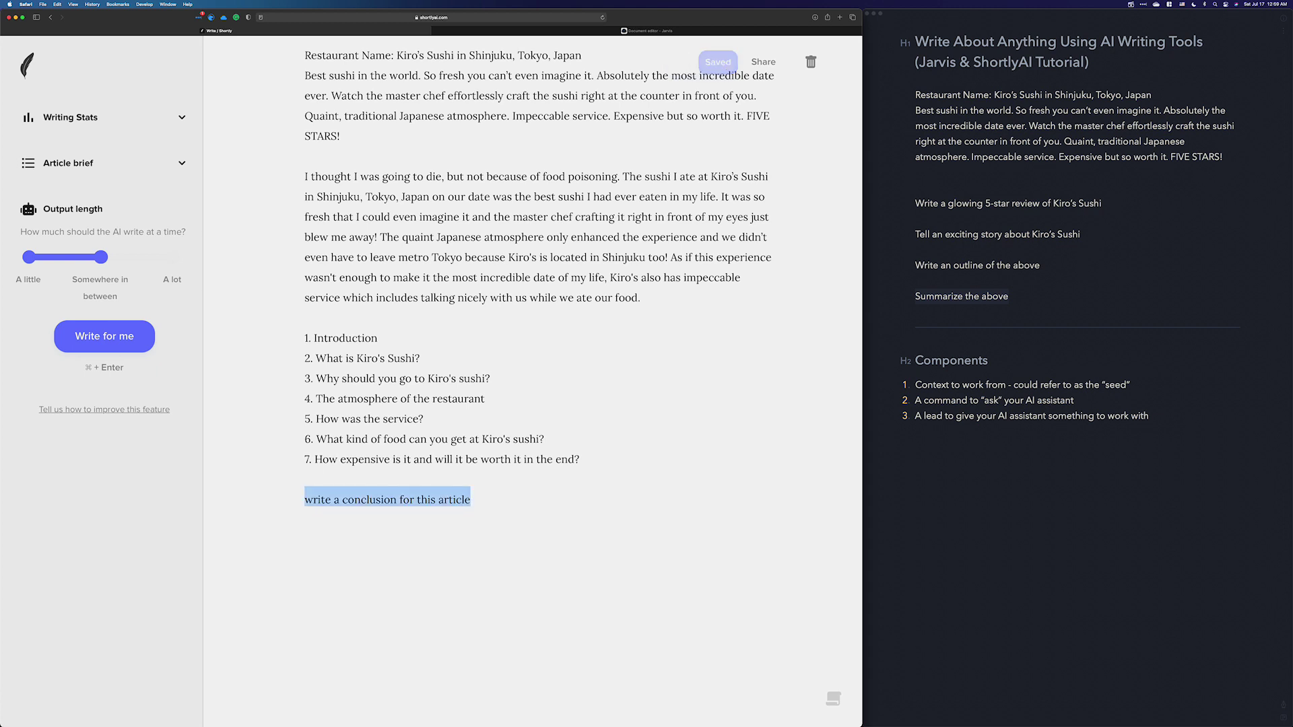
key("super+Return")
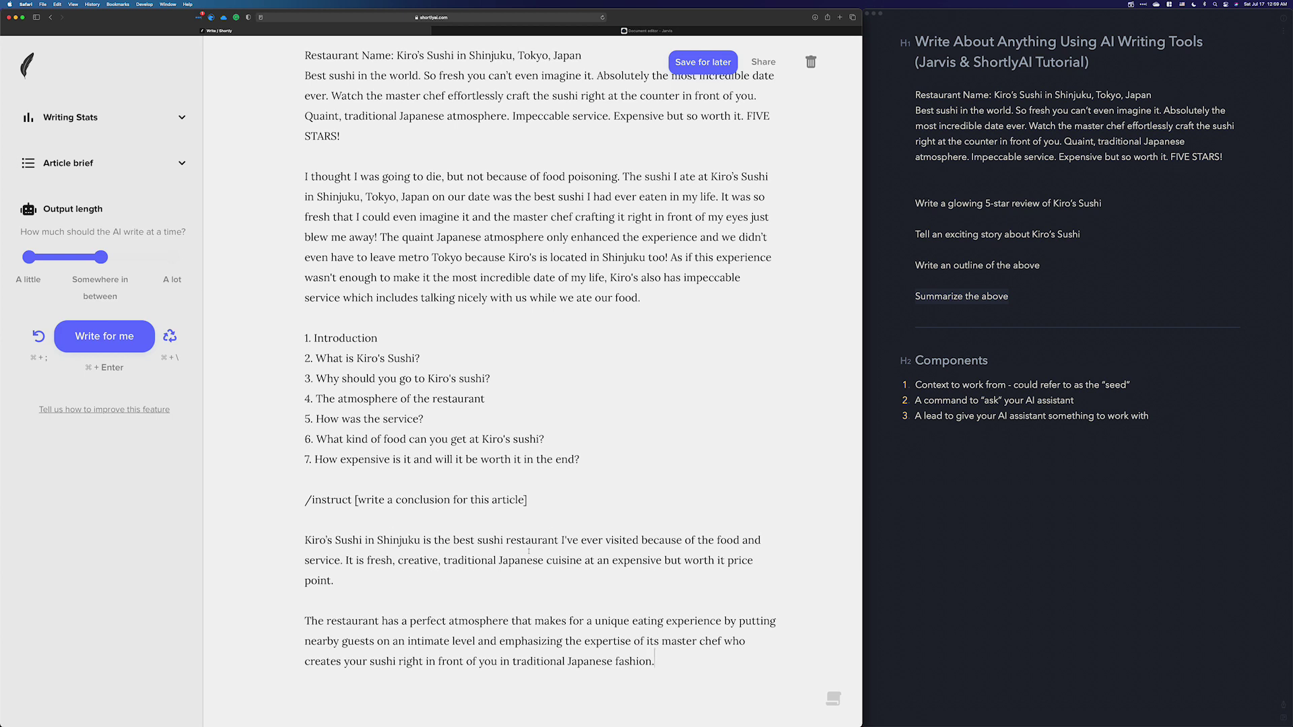
Step: Separate the seven numbered outline items with a blank line between each of them
left_click(400, 337)
key("Return")
left_click(430, 381)
key("Return")
left_click(507, 417)
key("Return")
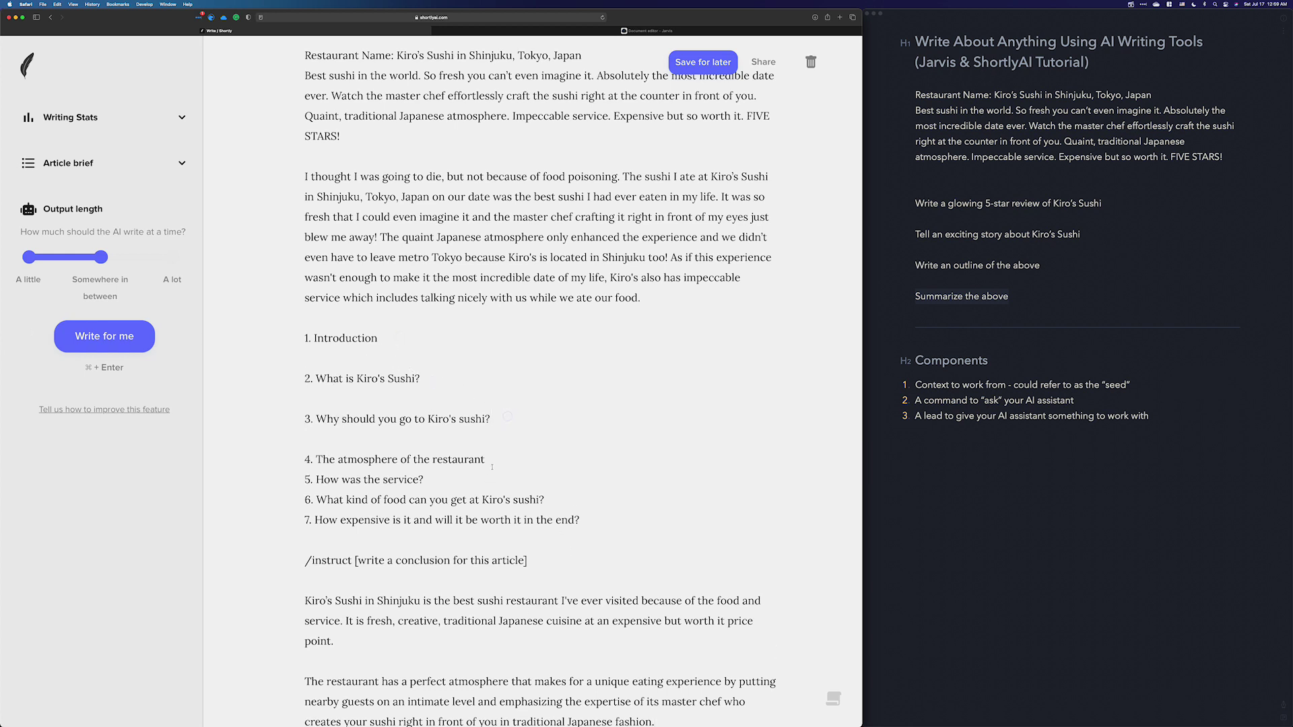
left_click(492, 460)
key("Return")
left_click(463, 501)
key("Return")
left_click(573, 534)
key("Return")
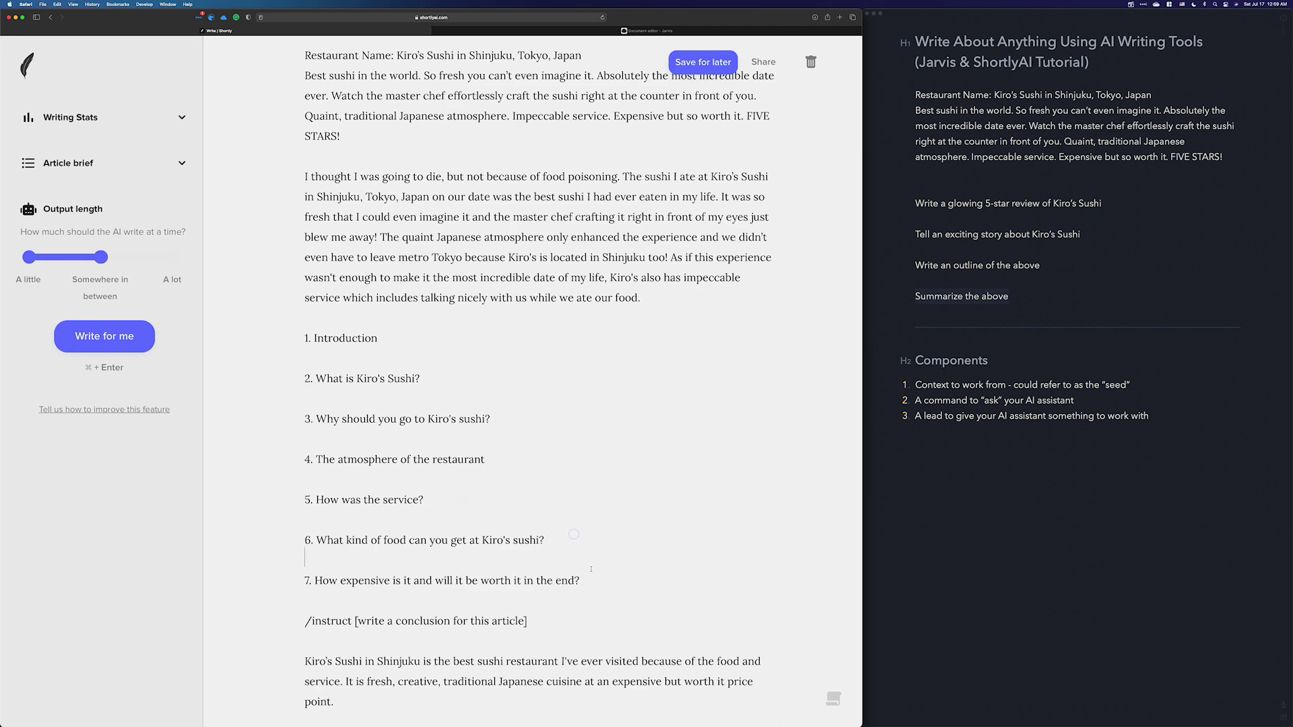
double_click(606, 579)
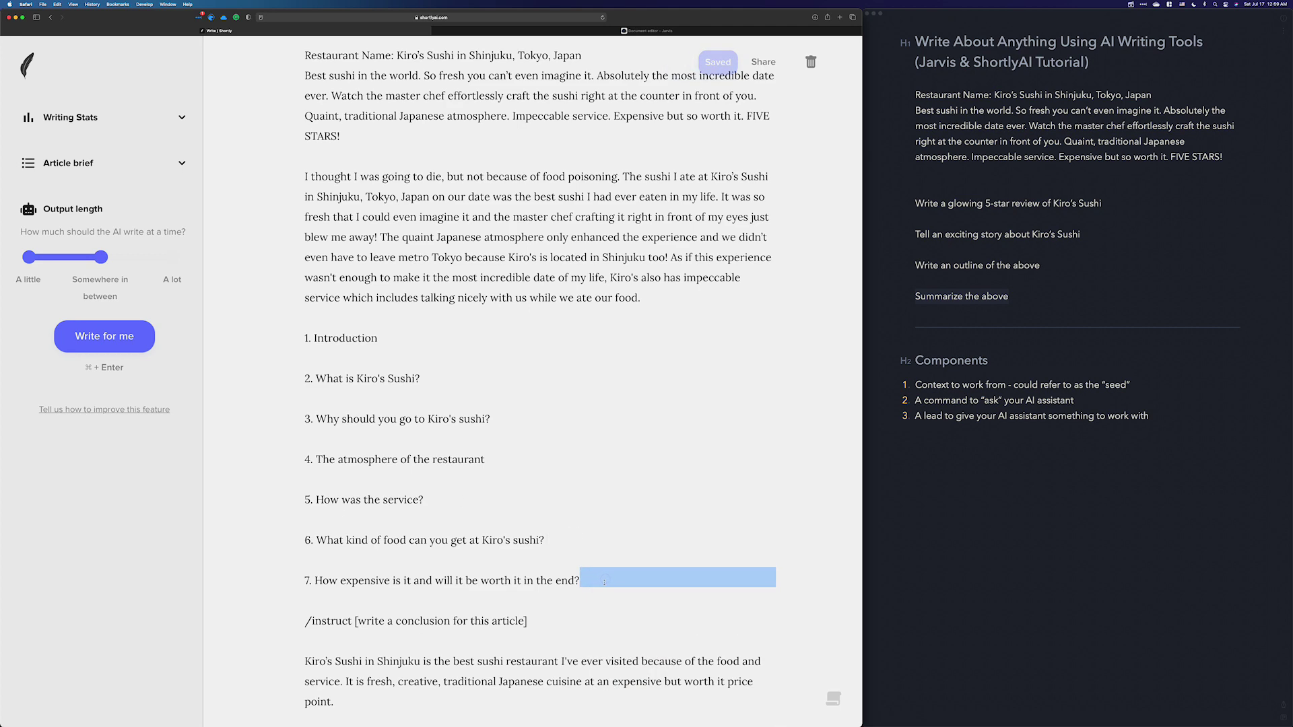
left_click(604, 582)
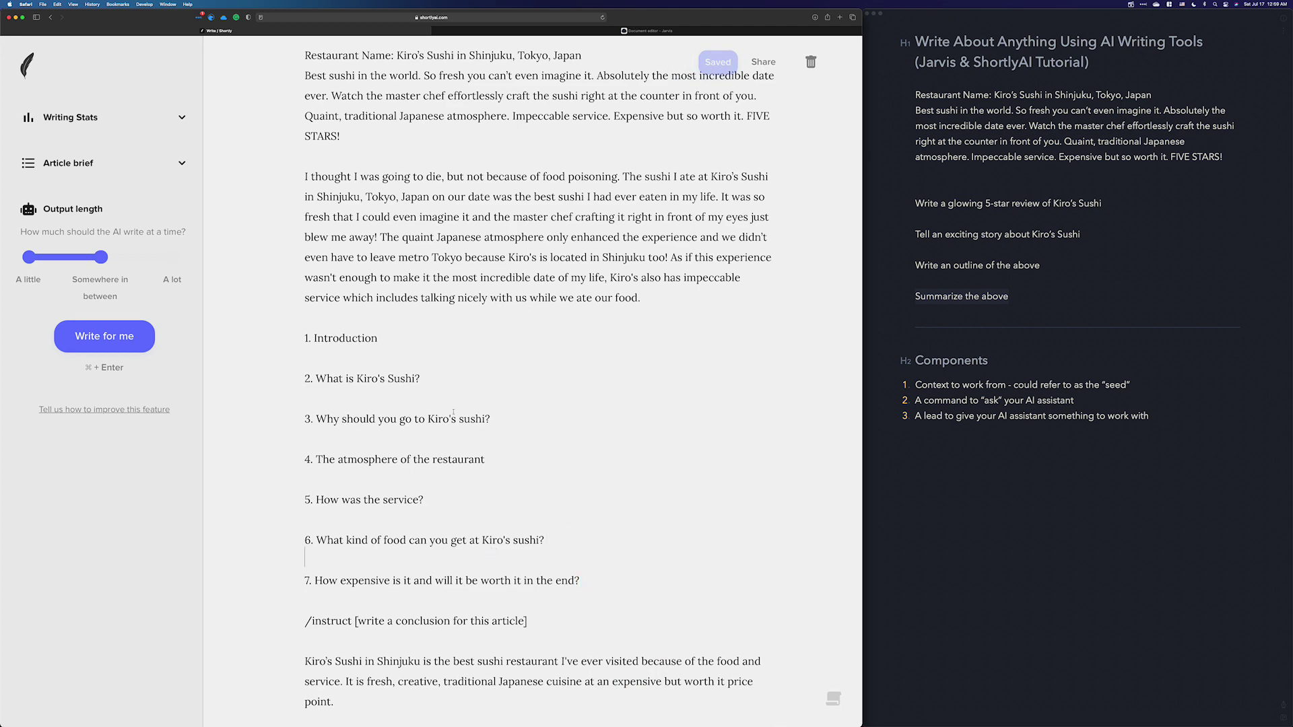
Step: Check the article's page and word counts in the writing statistics
scroll(453, 412, "up", 3)
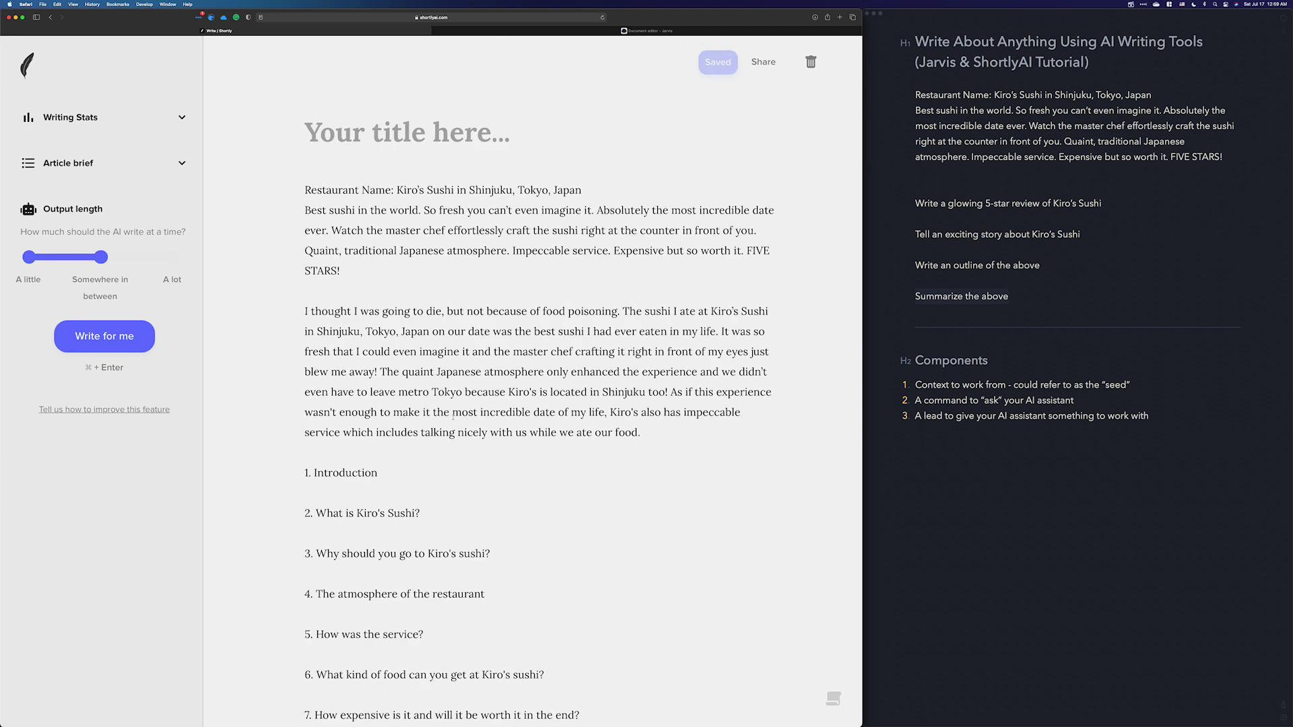
left_click(181, 116)
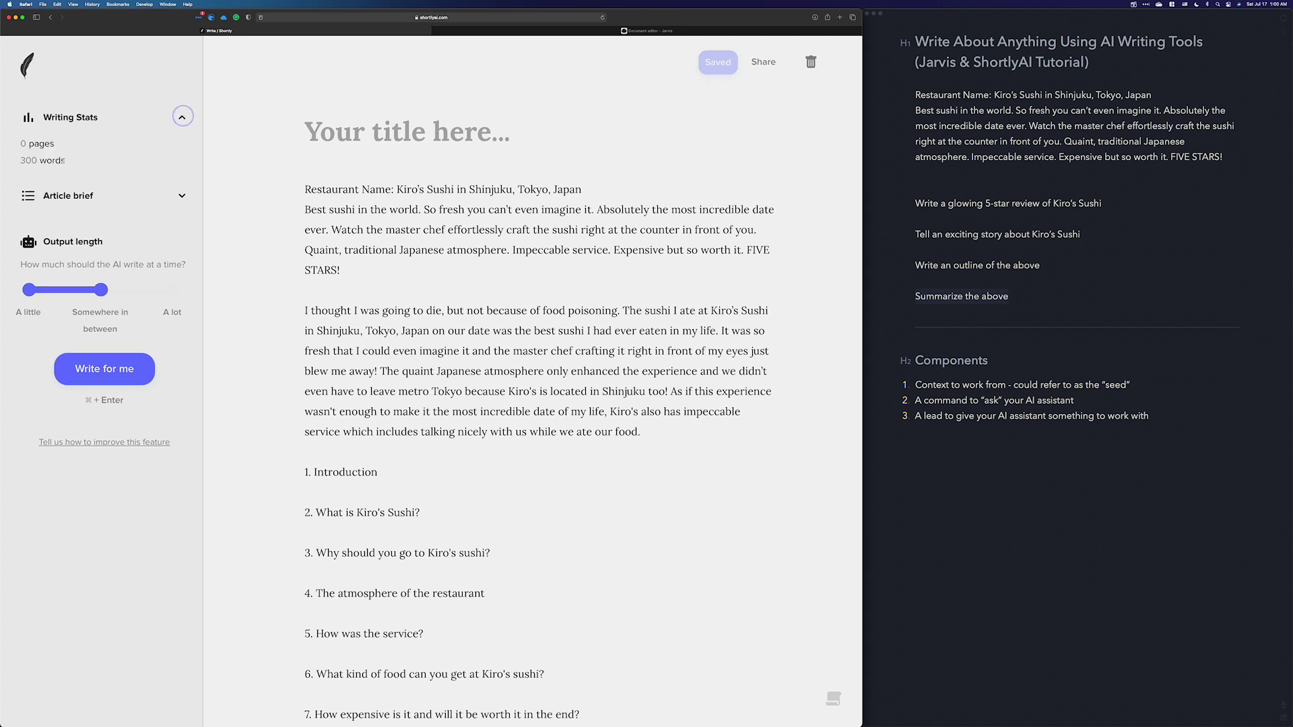
left_click(182, 117)
Step: Delete the restaurant description above the story and undo that deletion
left_click(347, 261)
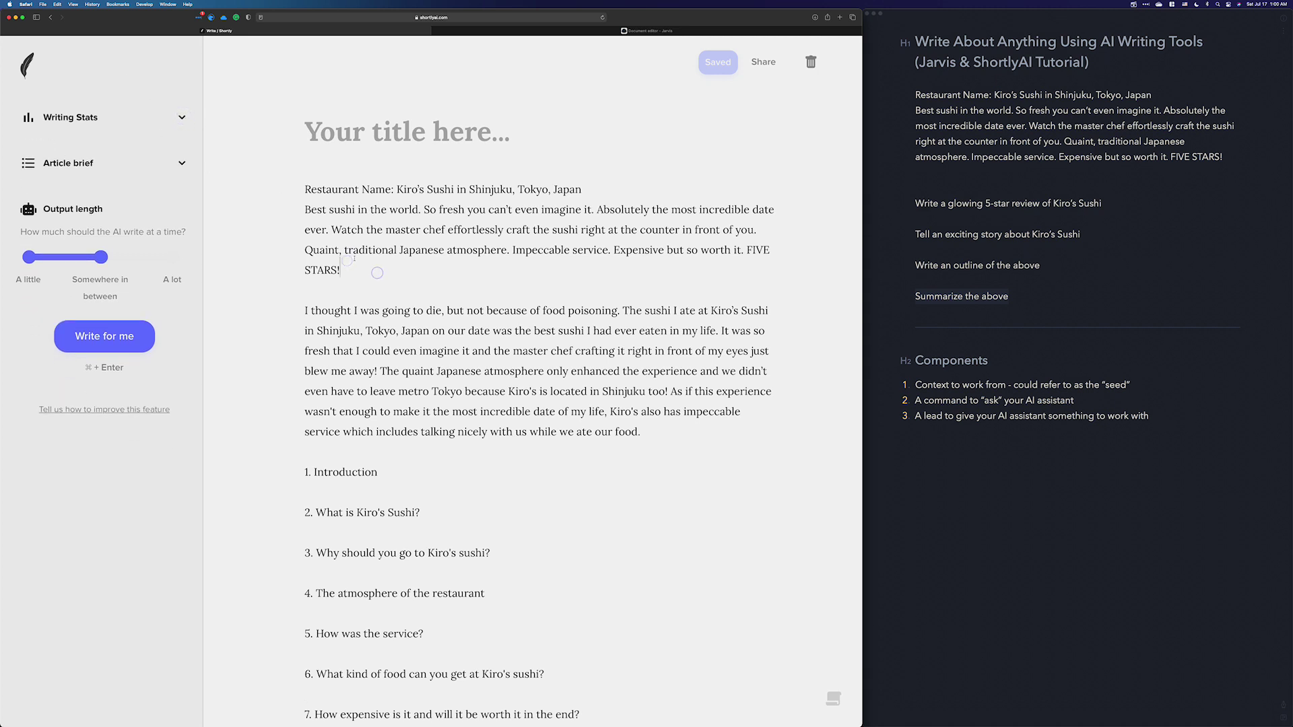
left_click_drag(344, 268, 248, 160)
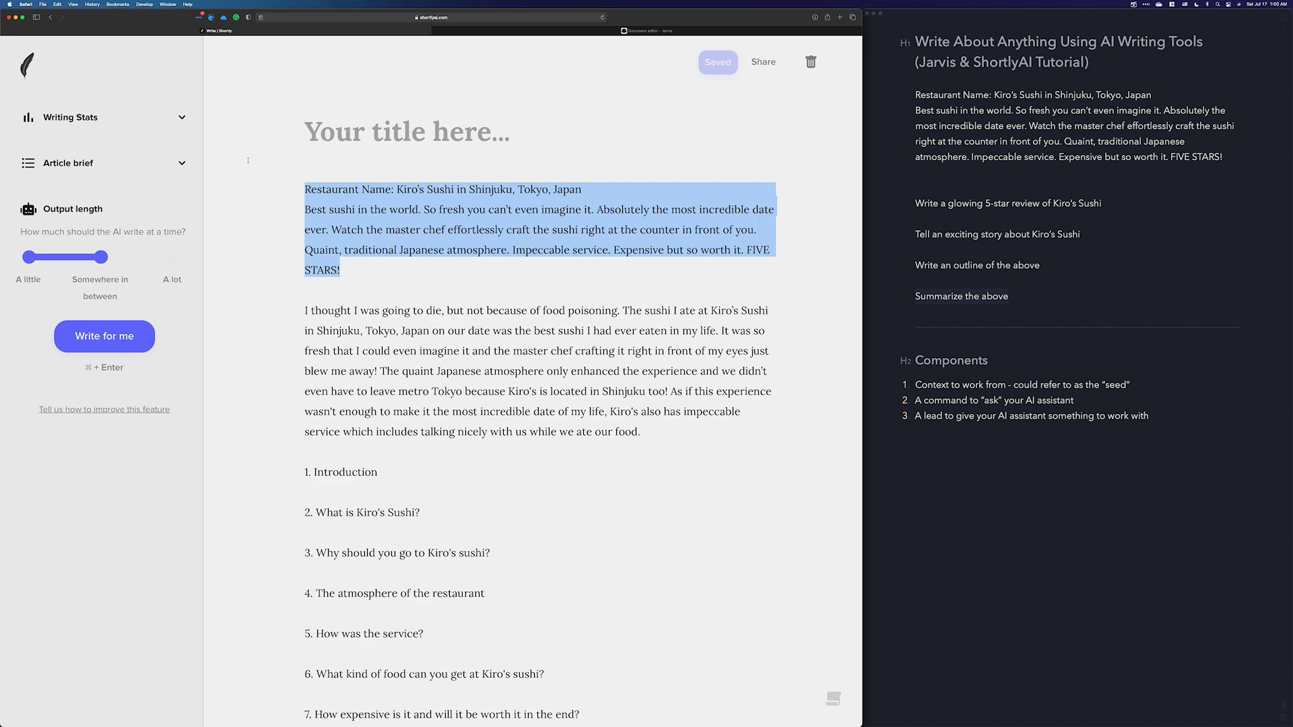
key("BackSpace")
key("BackSpace")
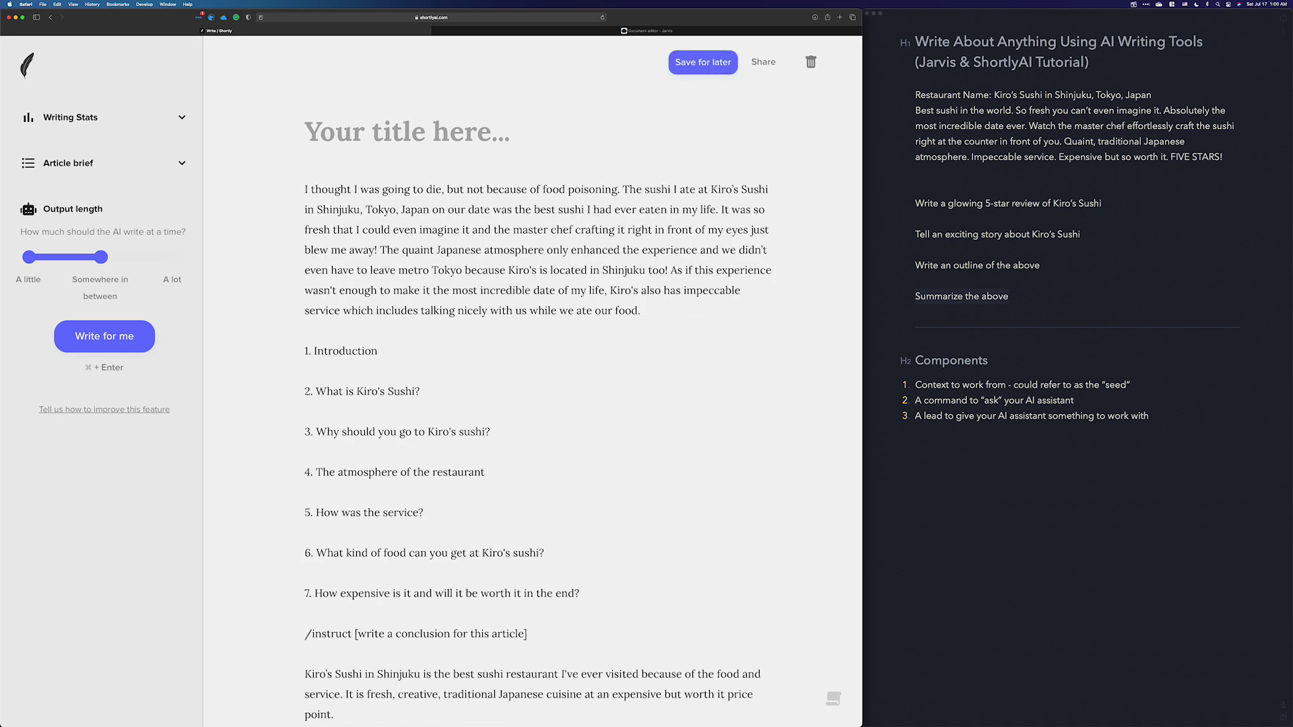
key("super+z")
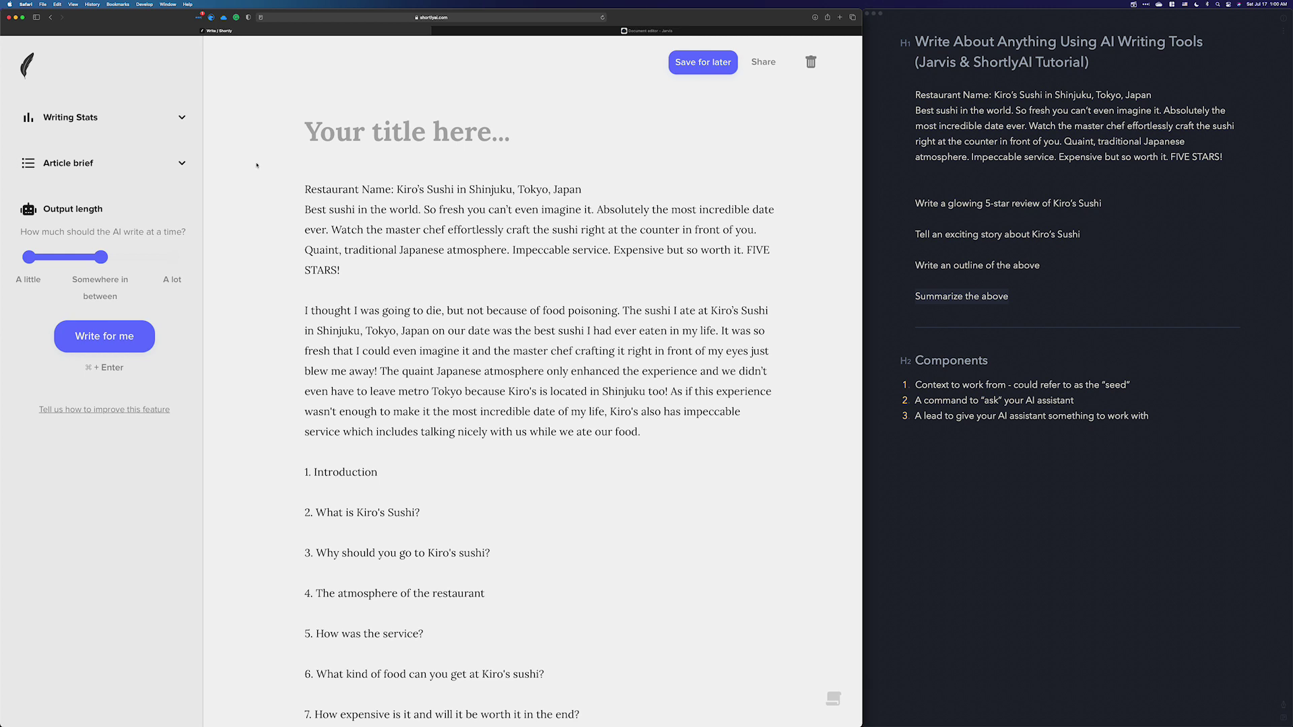
Step: Examine the key details in the restaurant description, including freshness, chef, counter, traditional atmosphere, location and price
left_click(385, 271)
left_click_drag(385, 271, 289, 181)
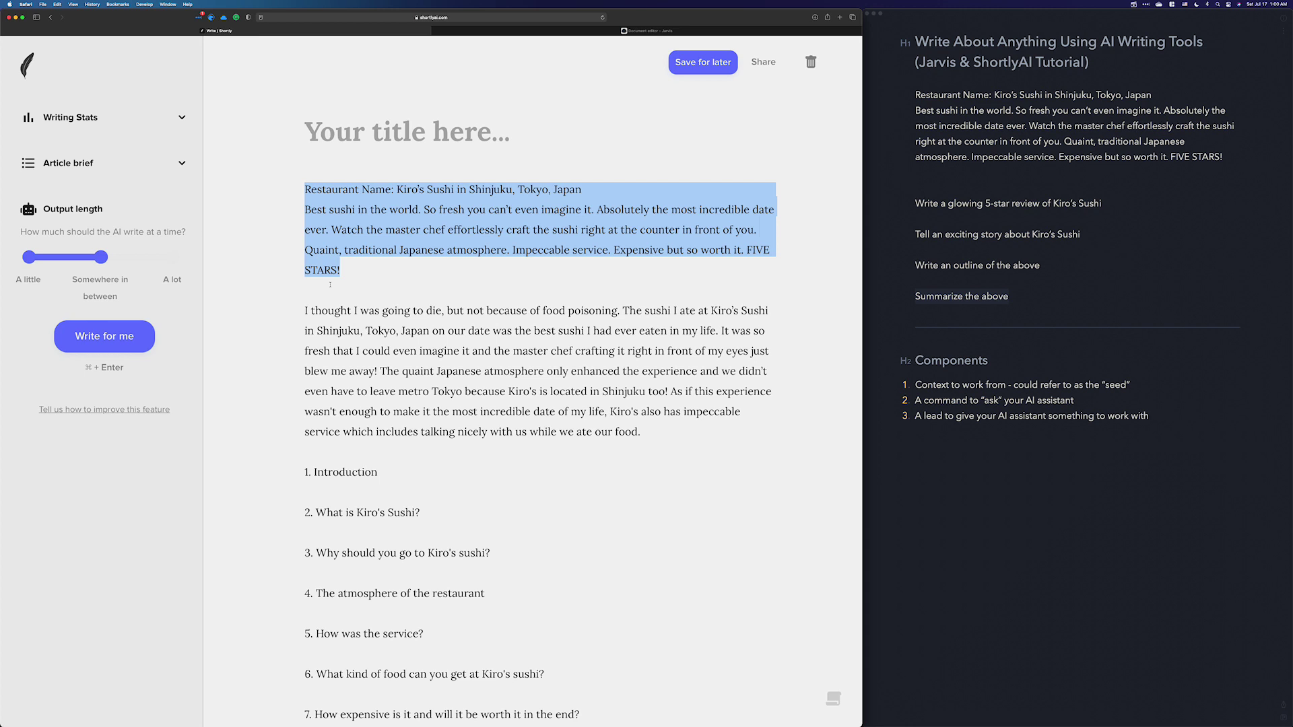
left_click(453, 268)
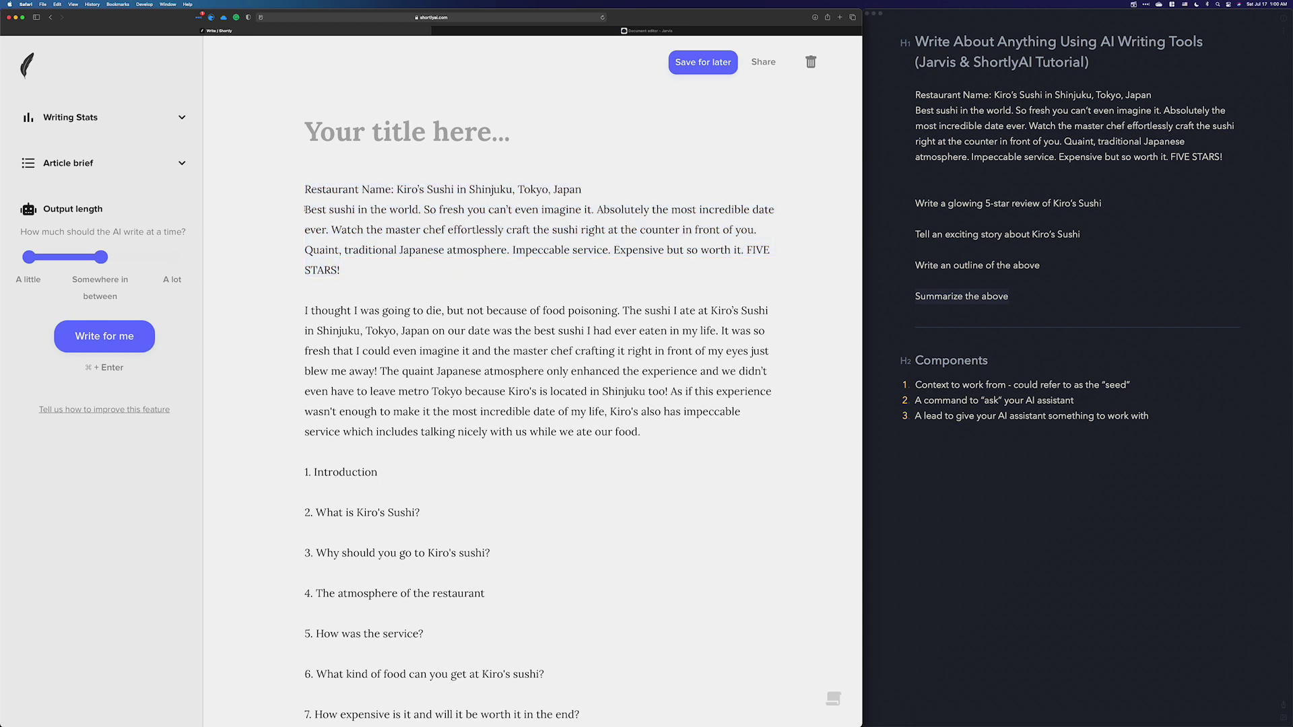
left_click_drag(305, 209, 381, 209)
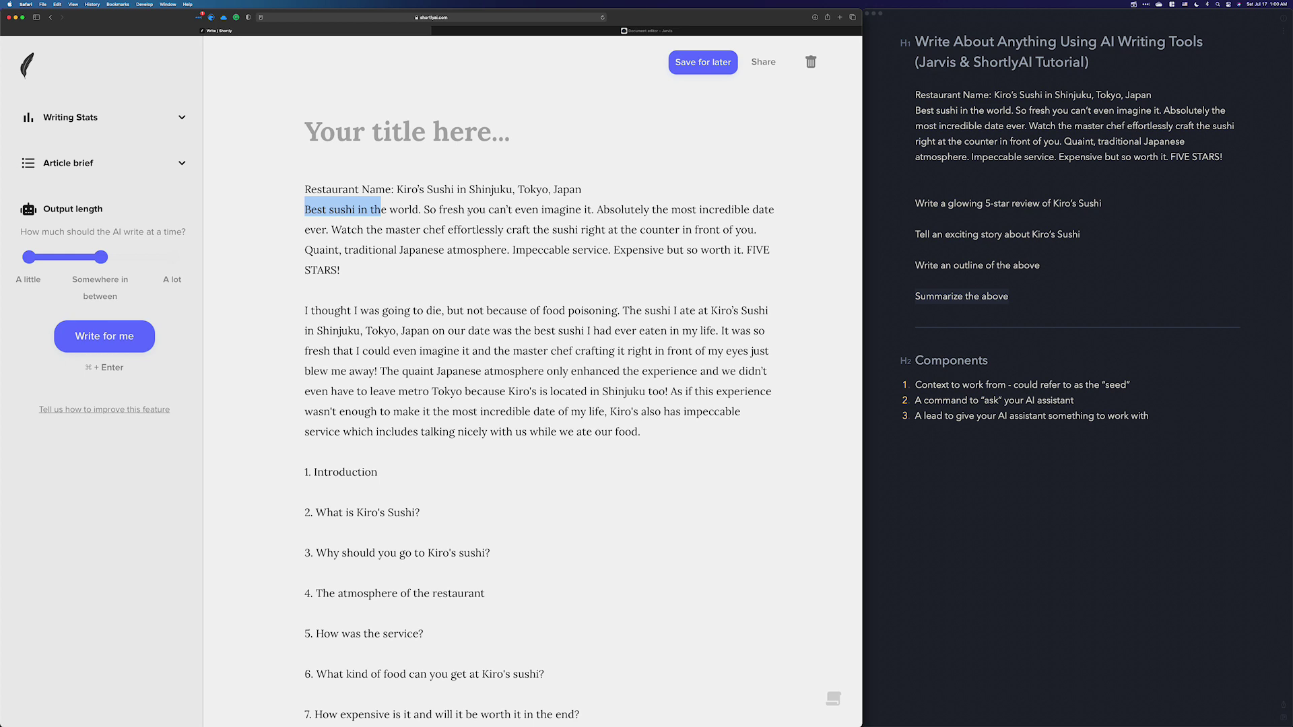
double_click(441, 209)
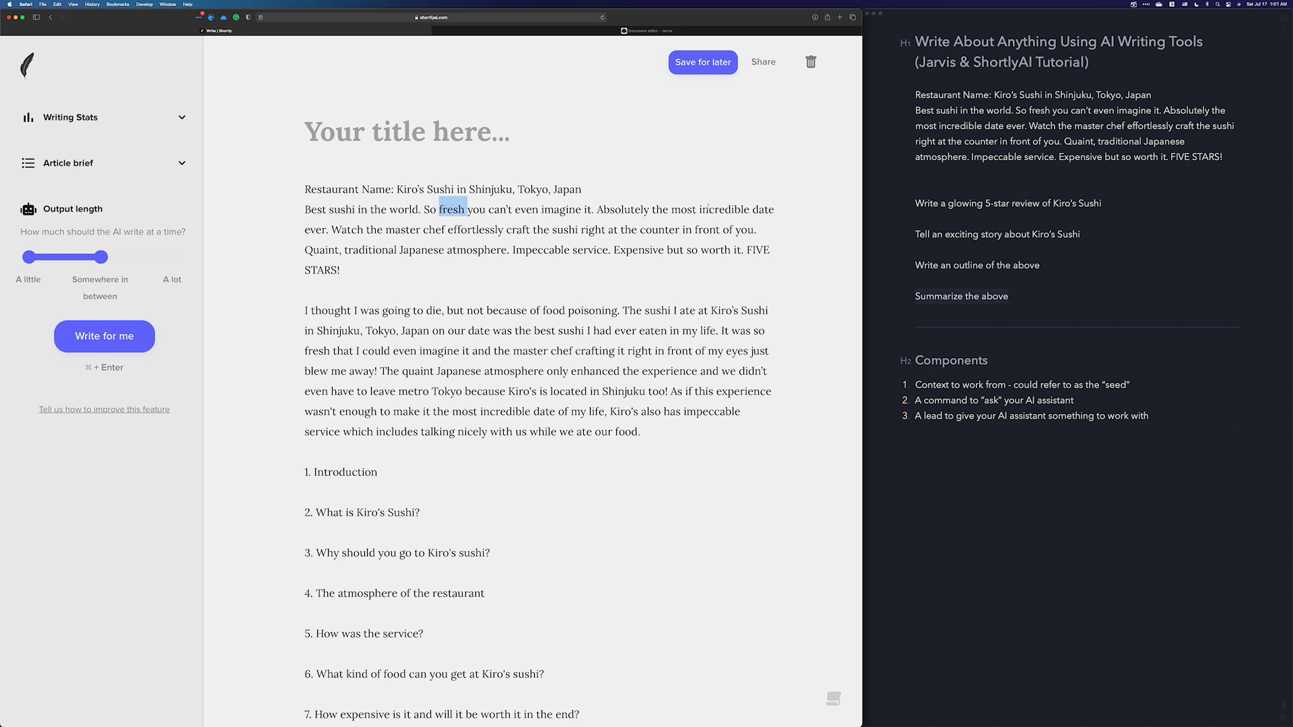
left_click_drag(703, 209, 768, 209)
left_click_drag(400, 249, 450, 231)
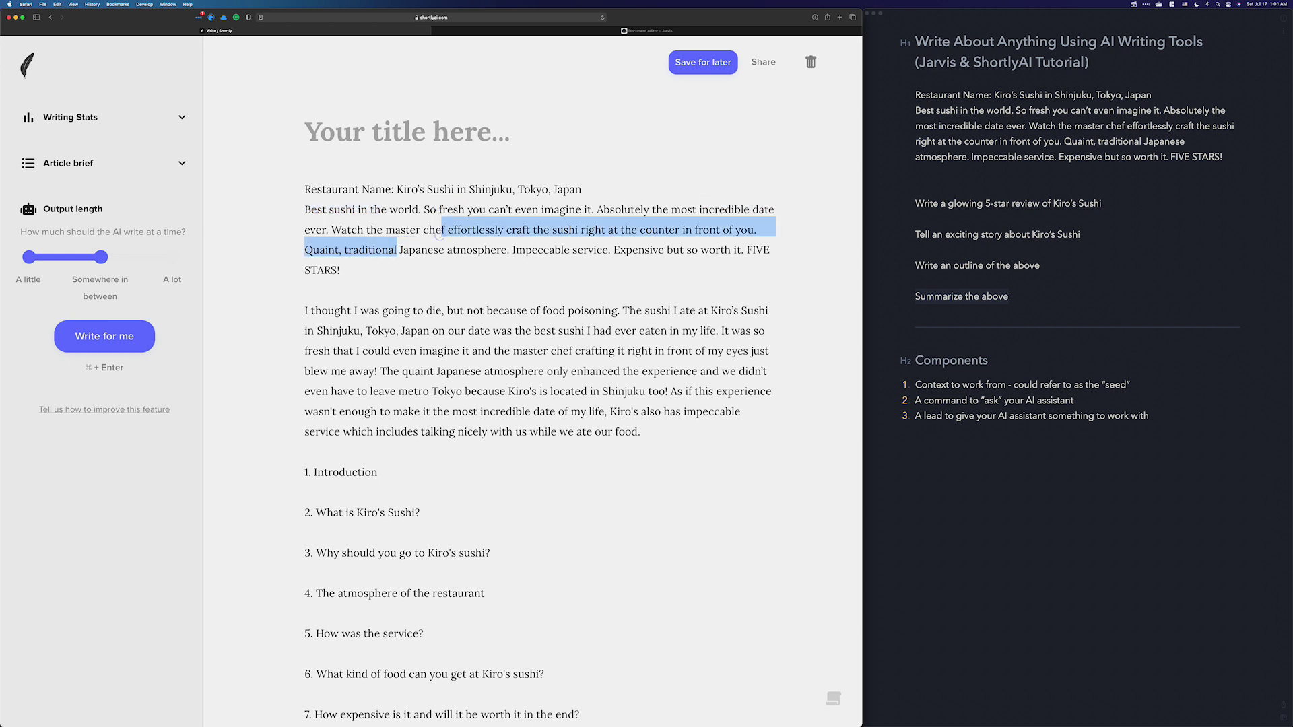
left_click(458, 235)
left_click_drag(636, 228, 702, 230)
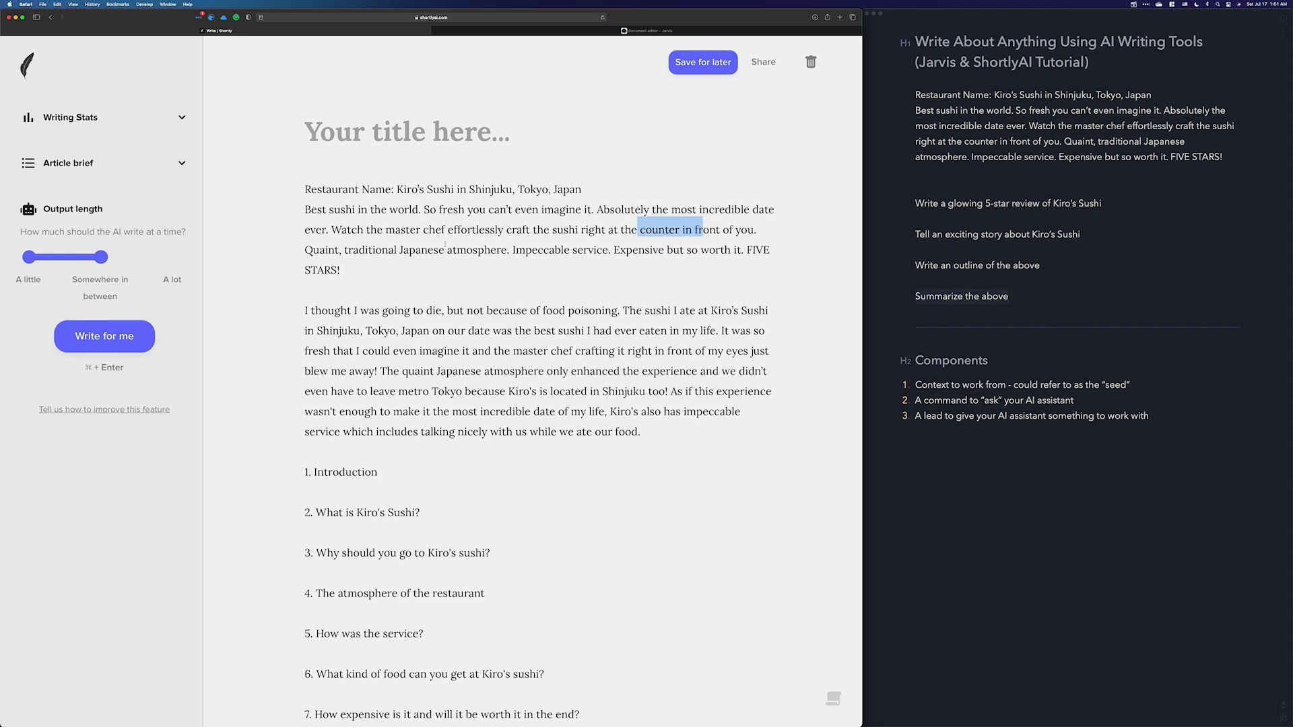
left_click_drag(444, 249, 358, 251)
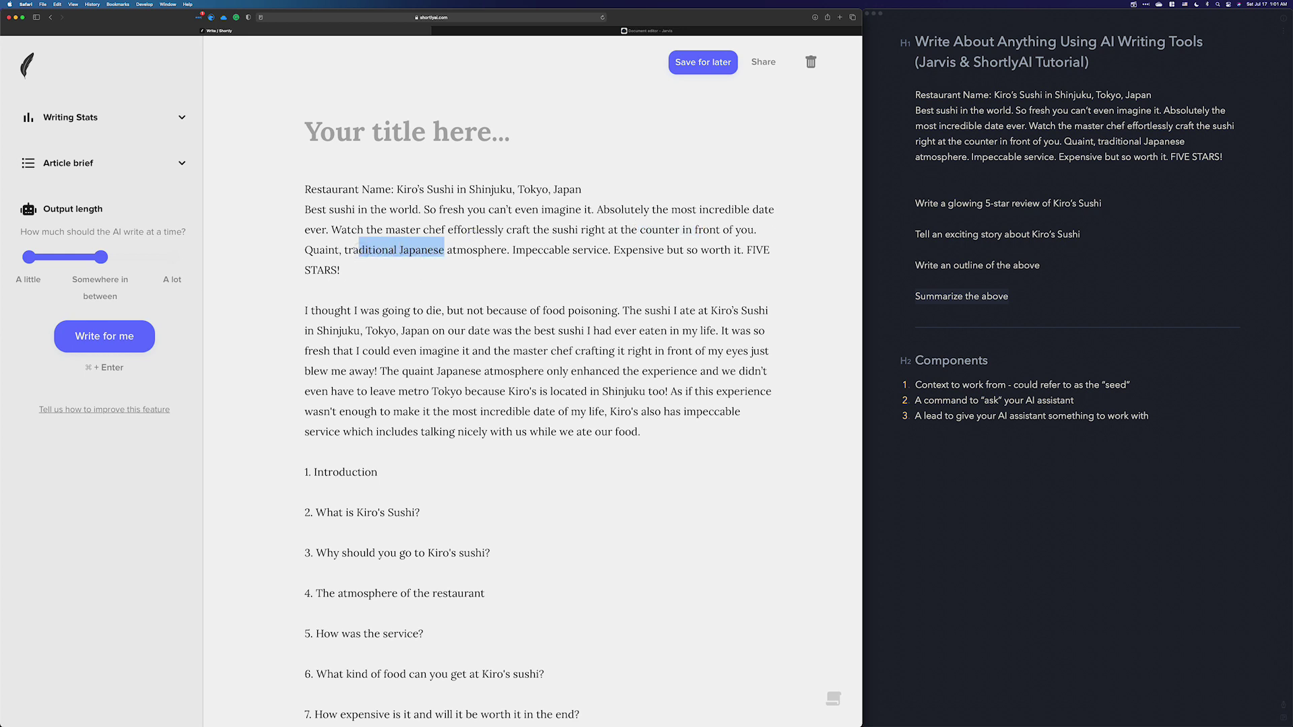
left_click_drag(473, 189, 501, 189)
left_click_drag(595, 190, 470, 188)
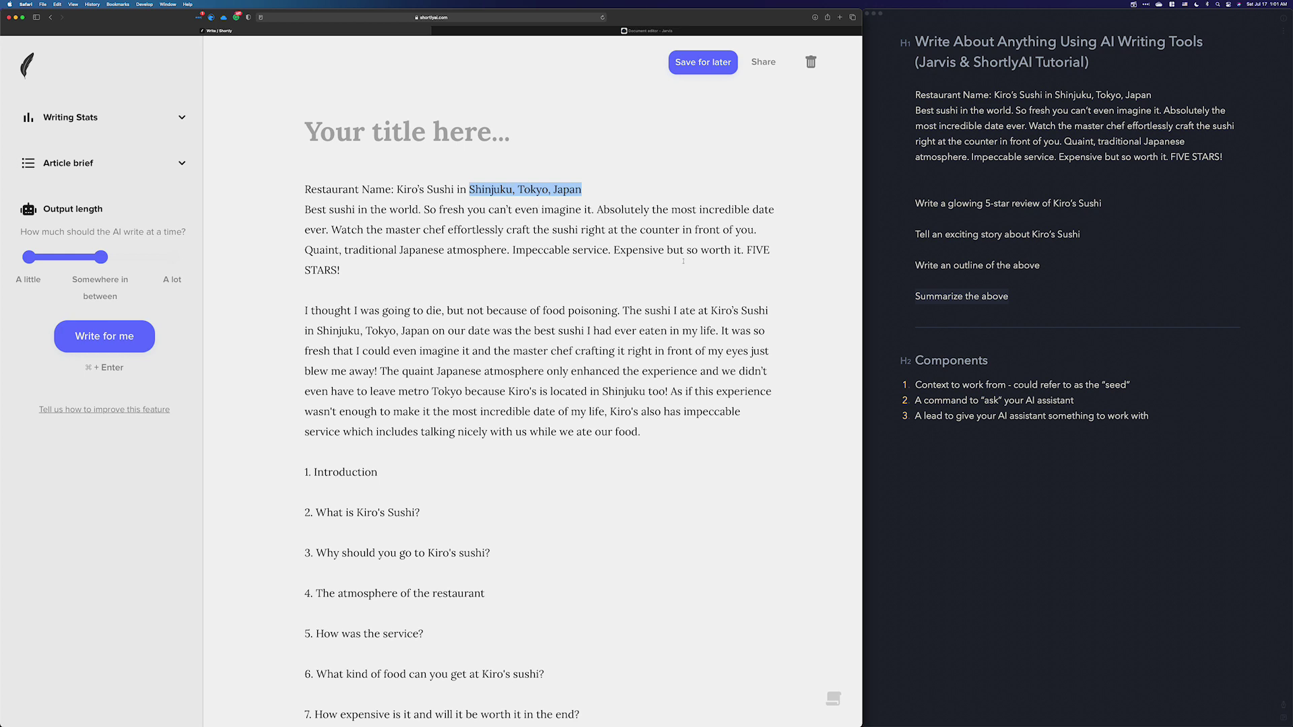
double_click(635, 249)
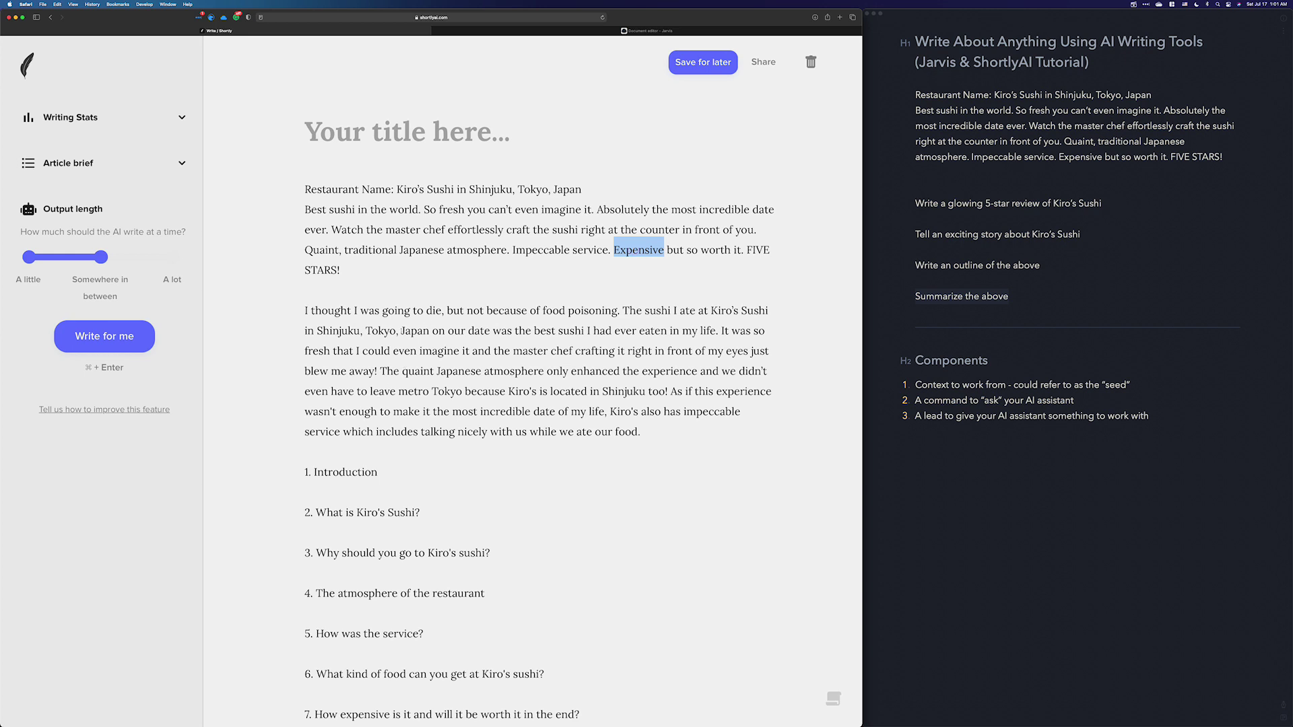
Step: Copy "Write a glowing 5-star review of Kiro's Sushi" from the notes and paste it as a separate paragraph below the restaurant description
left_click(941, 310)
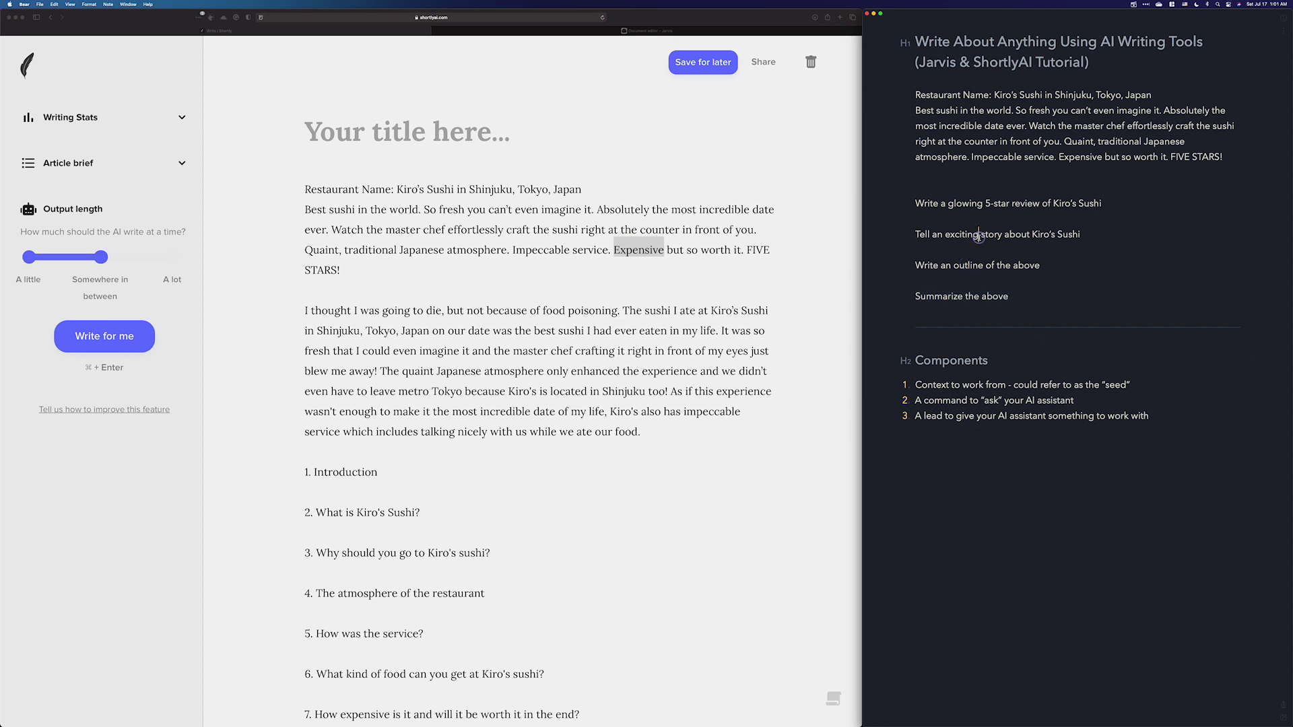
left_click_drag(1100, 203, 916, 199)
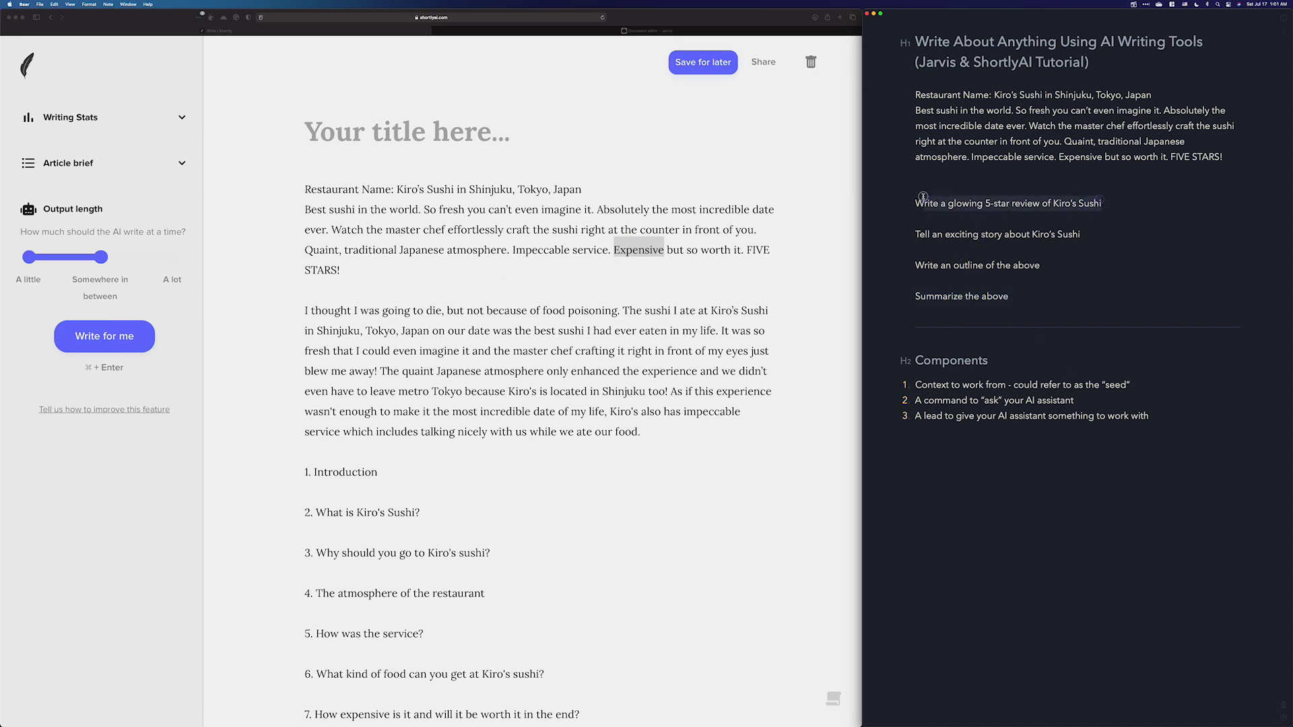
key("super+c")
key("super+Tab")
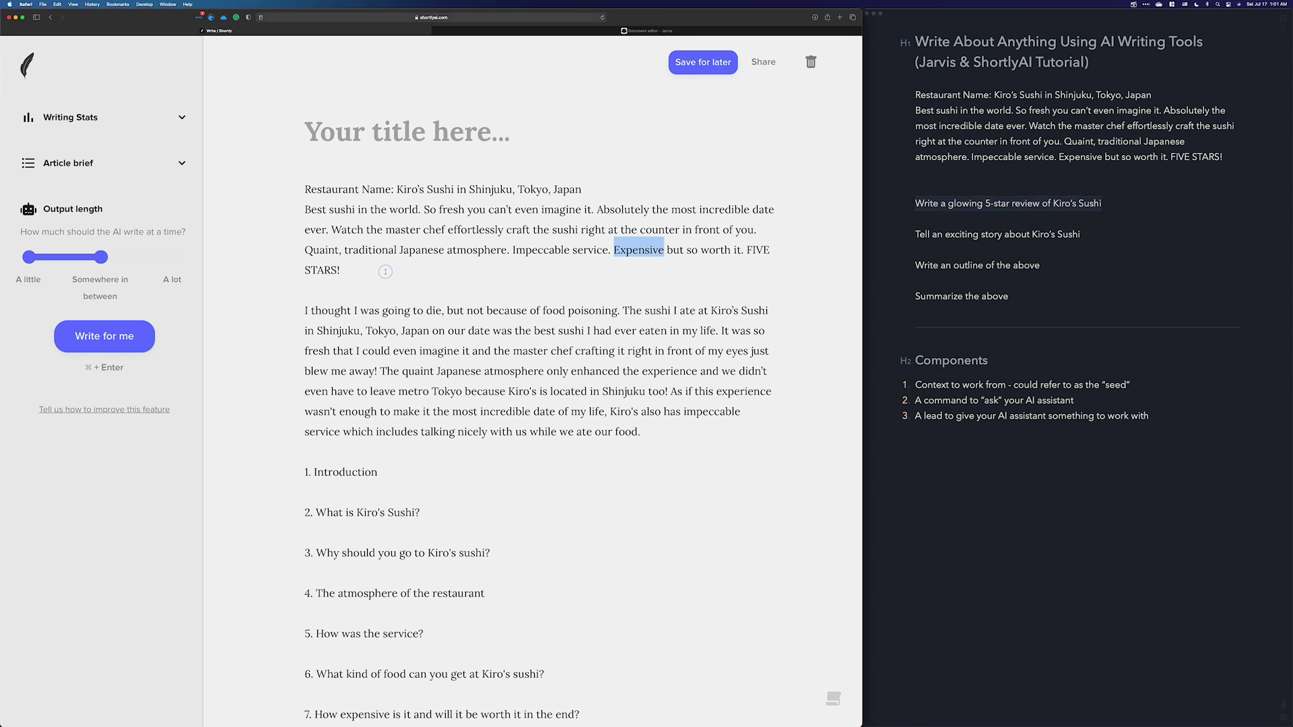
key("Left")
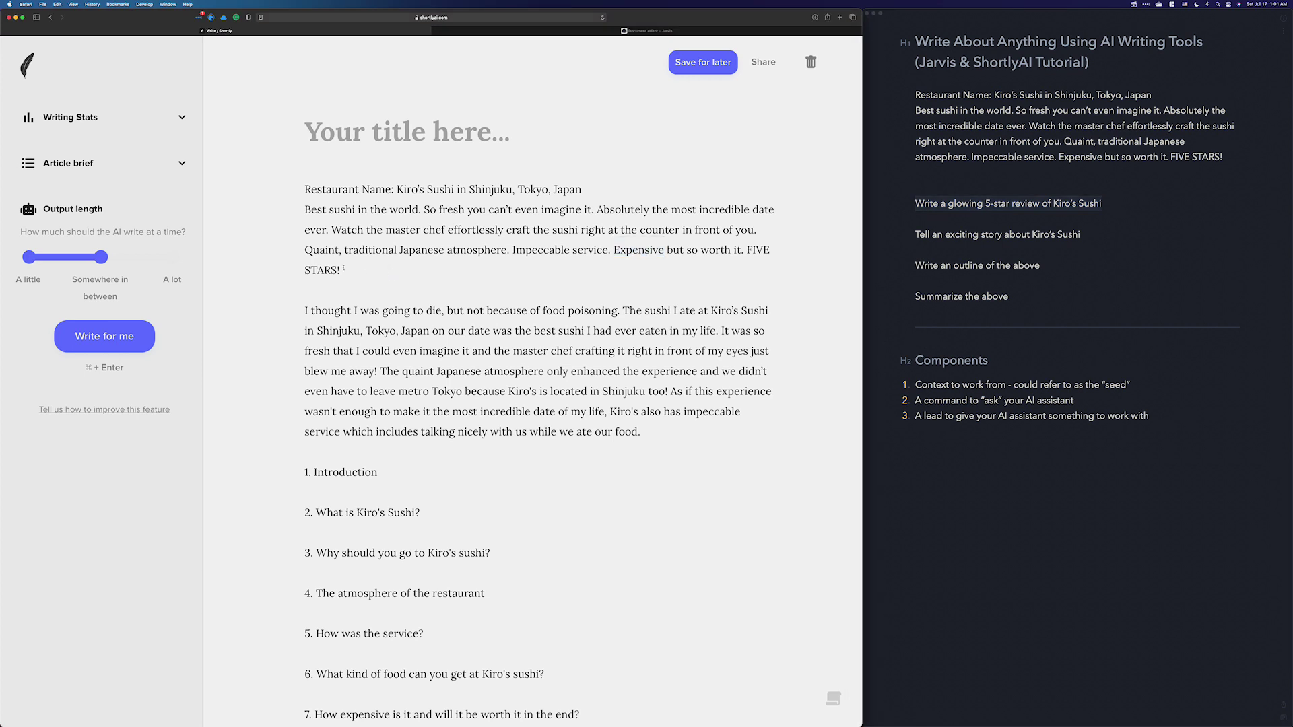
left_click(343, 268)
key("Return")
key("super+v")
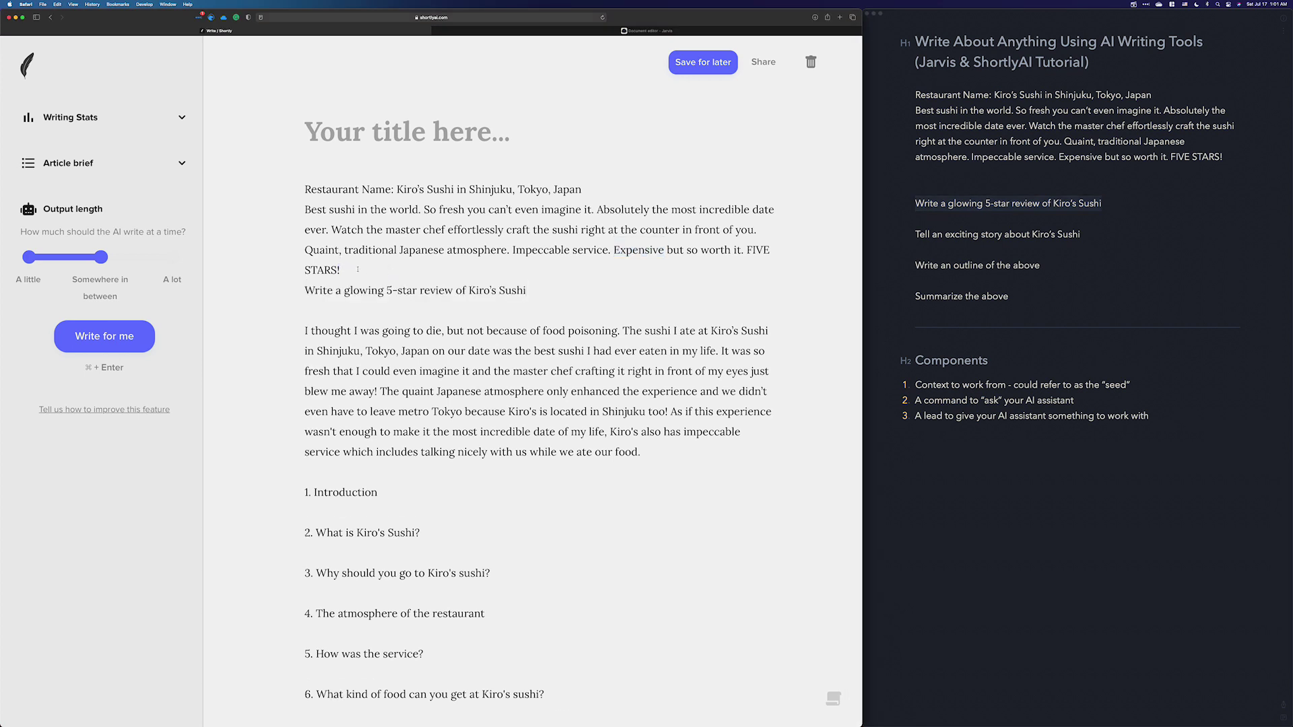
left_click(358, 270)
key("Return")
left_click(539, 314)
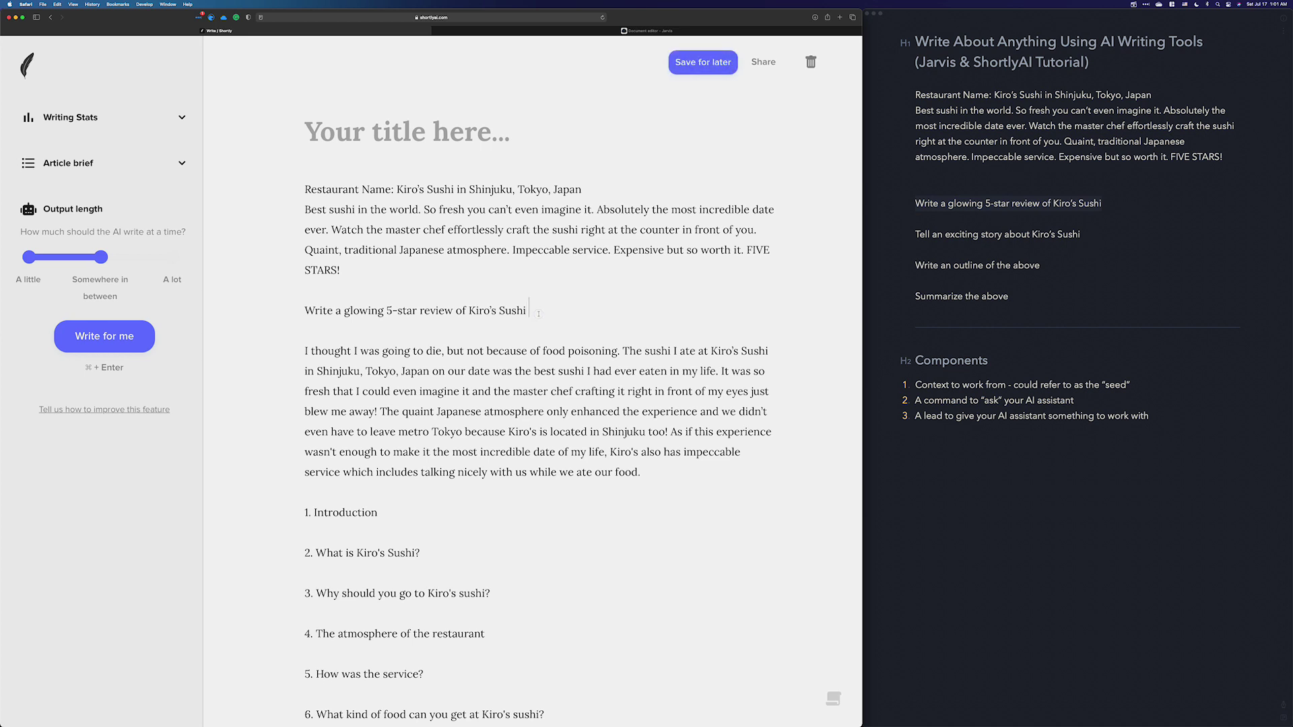
Step: Append "+++expensive" to the review request and have the AI write from it
type("+++expensive")
key("super+shift+Left")
key("super+Return")
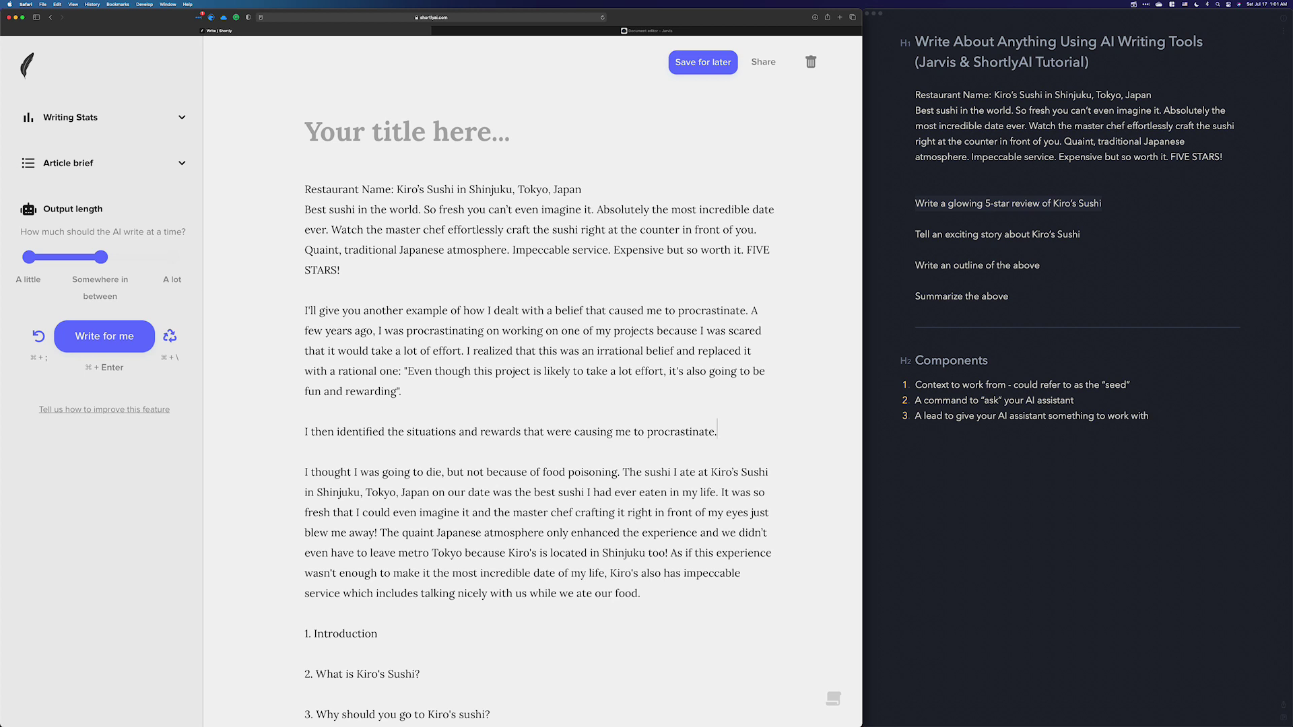
Step: Undo the AI-generated text and shorten the modifier in the review request to "++expensive"
key("super+semicolon")
key("super+z")
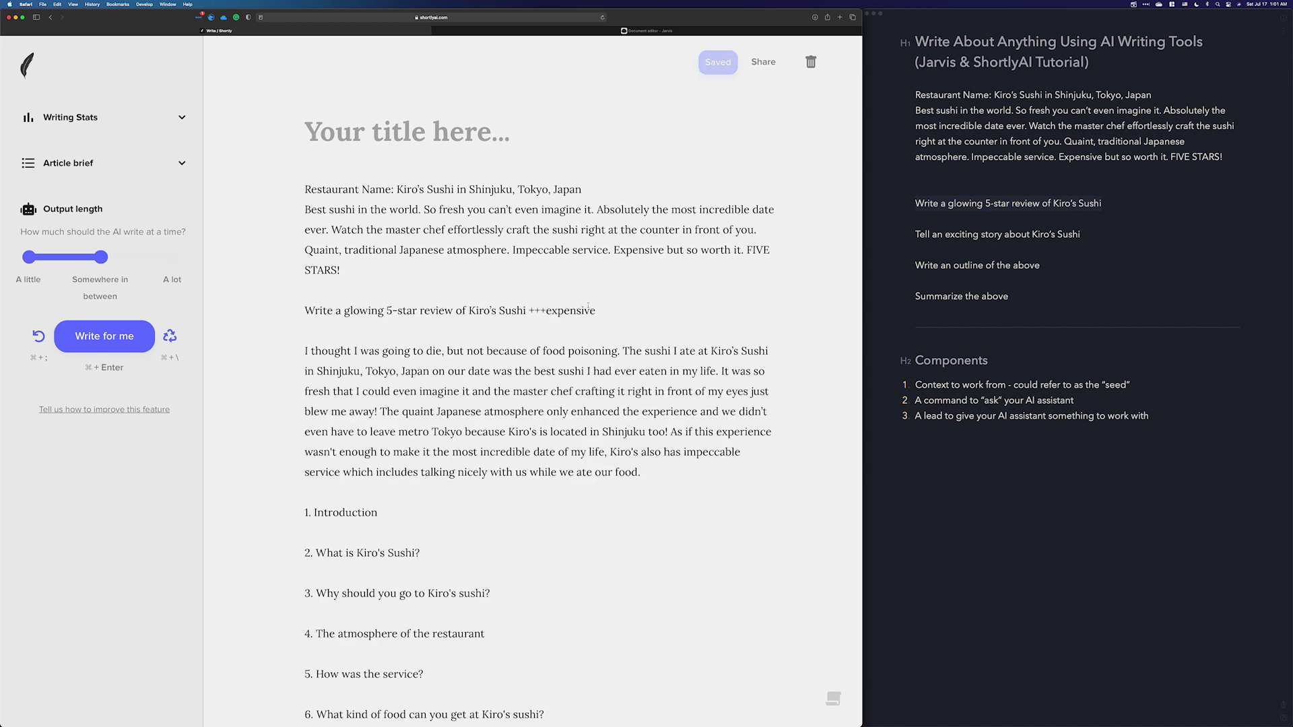
left_click_drag(419, 310, 386, 310)
left_click(571, 307)
left_click(545, 311)
key("BackSpace")
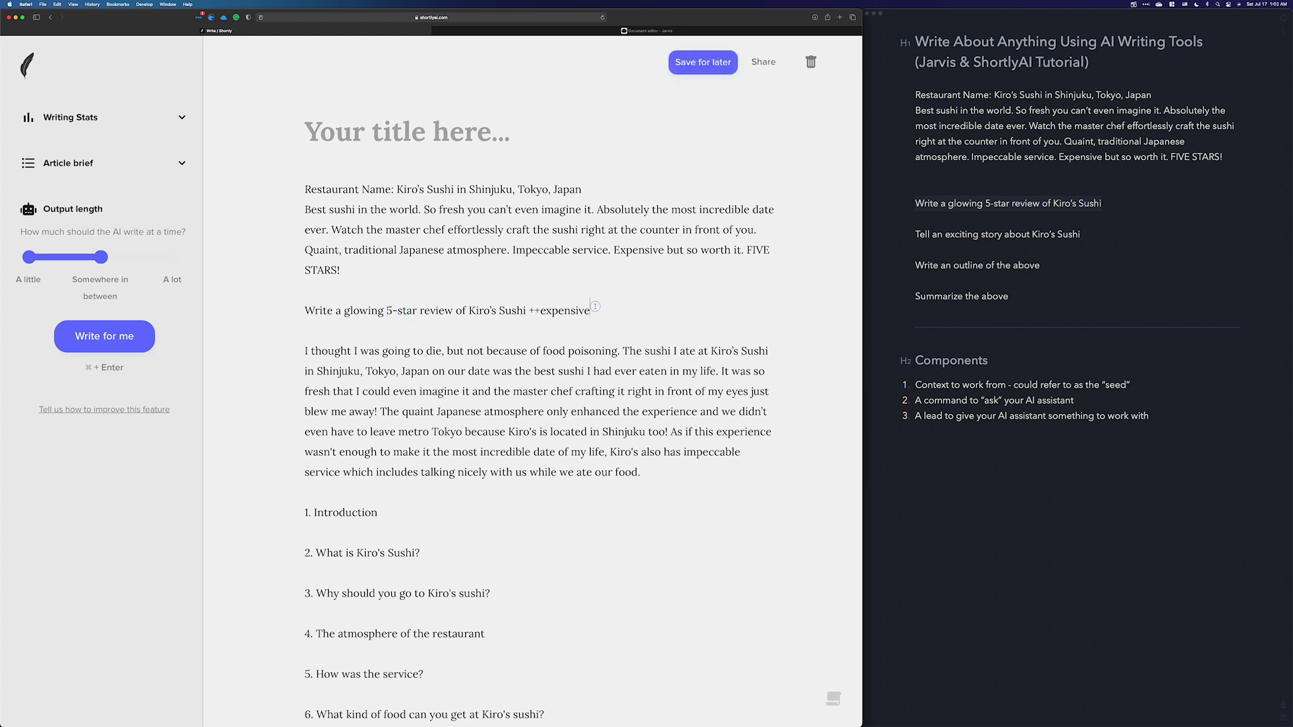
Step: Run "Write a glowing 5-star review of Kiro's Sushi ++expensive" as an AI instruction
left_click_drag(593, 311, 304, 311)
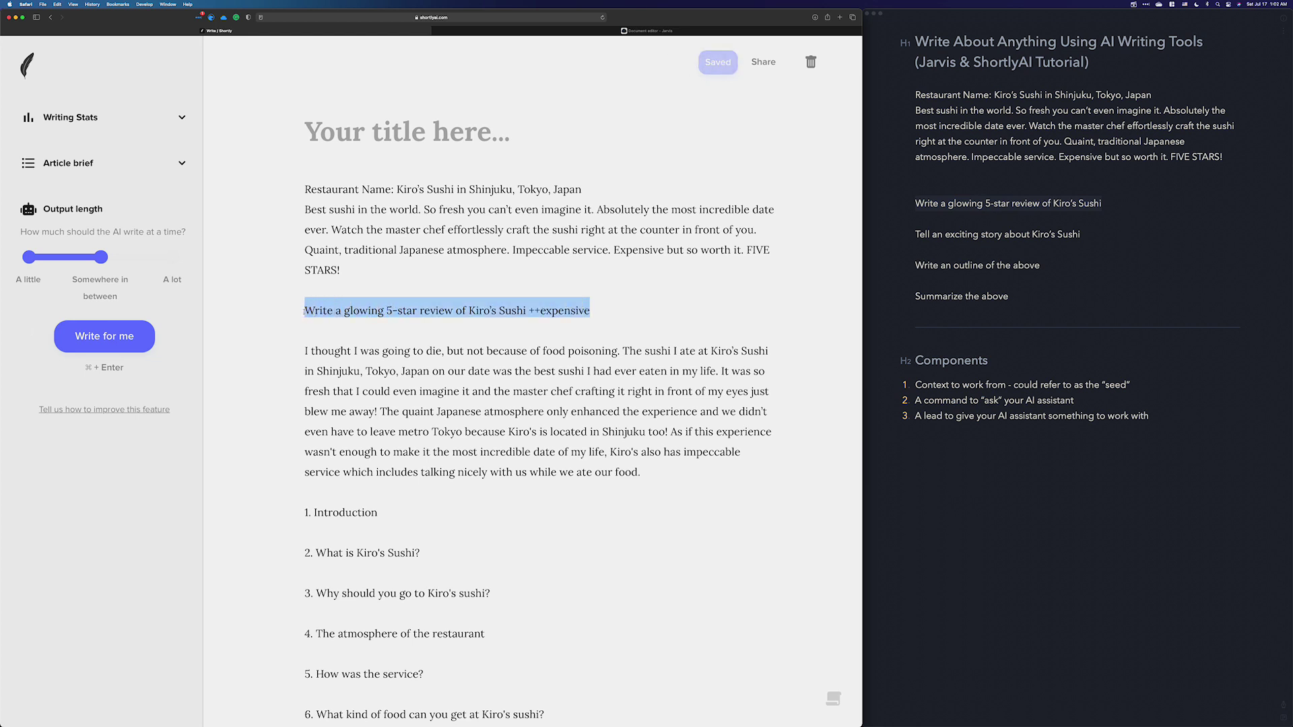
left_click(606, 308)
left_click_drag(529, 310, 303, 310)
left_click(591, 310)
key("super+Return")
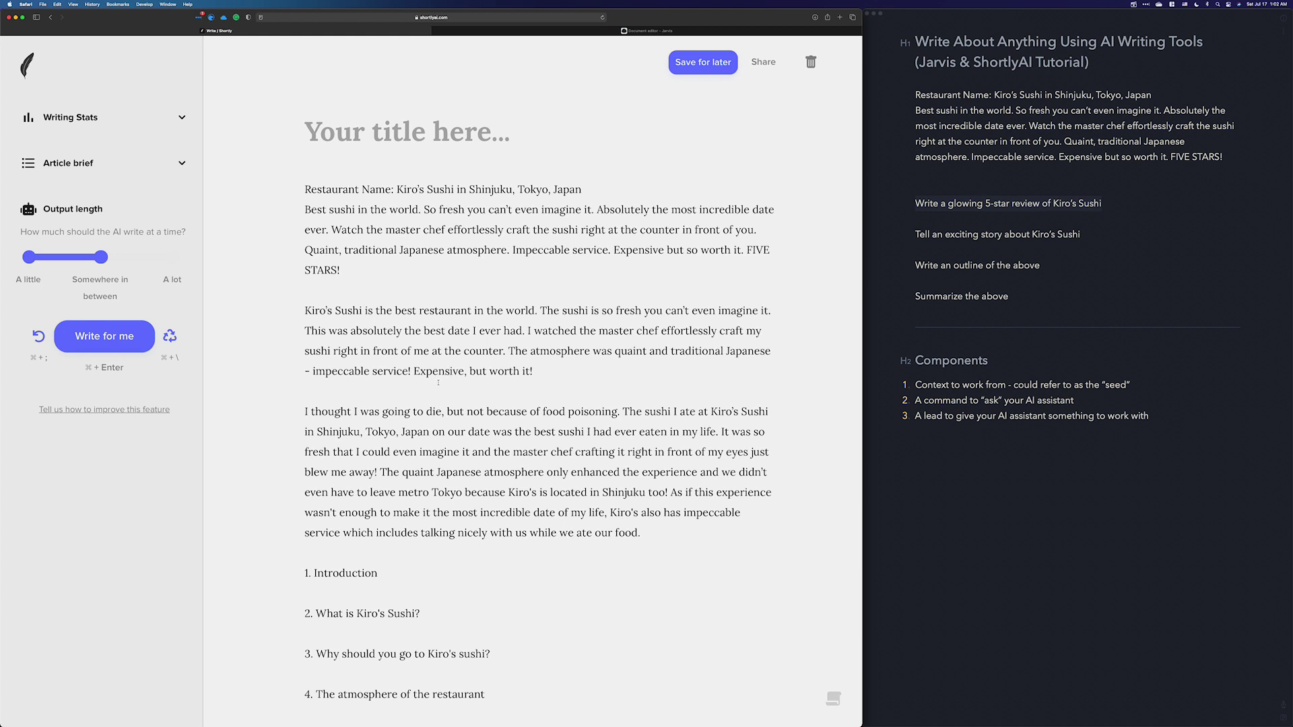
Step: Undo the generated review and rerun the instruction with the modifier changed to "--expensive"
key("super+semicolon")
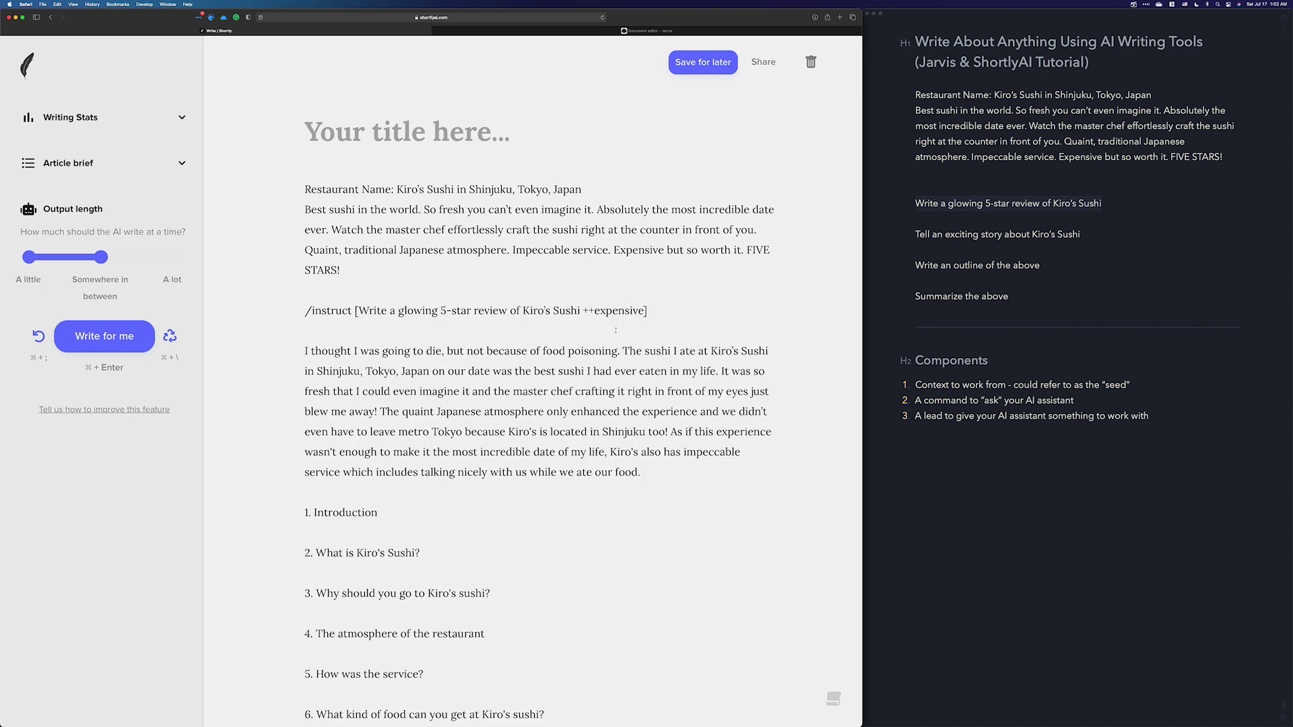
double_click(593, 308)
type("--")
key("super+Return")
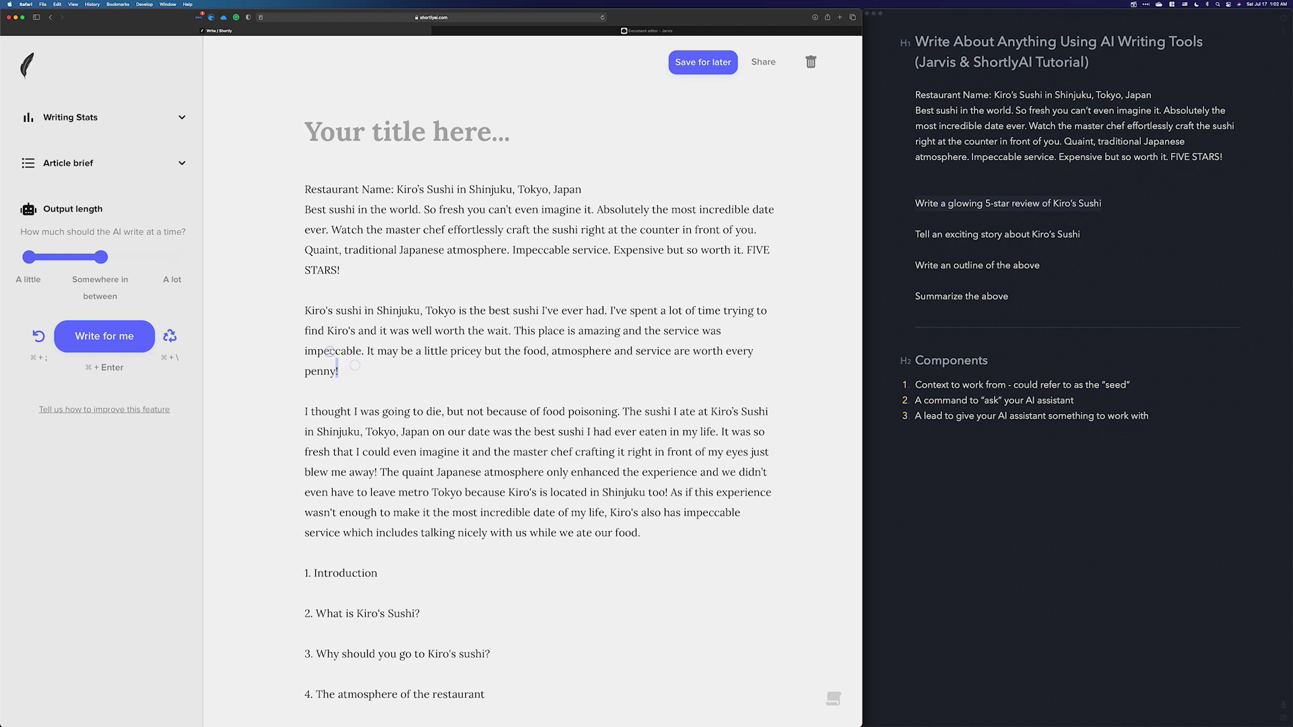
Step: Delete the AI-generated review between the restaurant description and the story, including its empty paragraph
left_click_drag(340, 371, 291, 312)
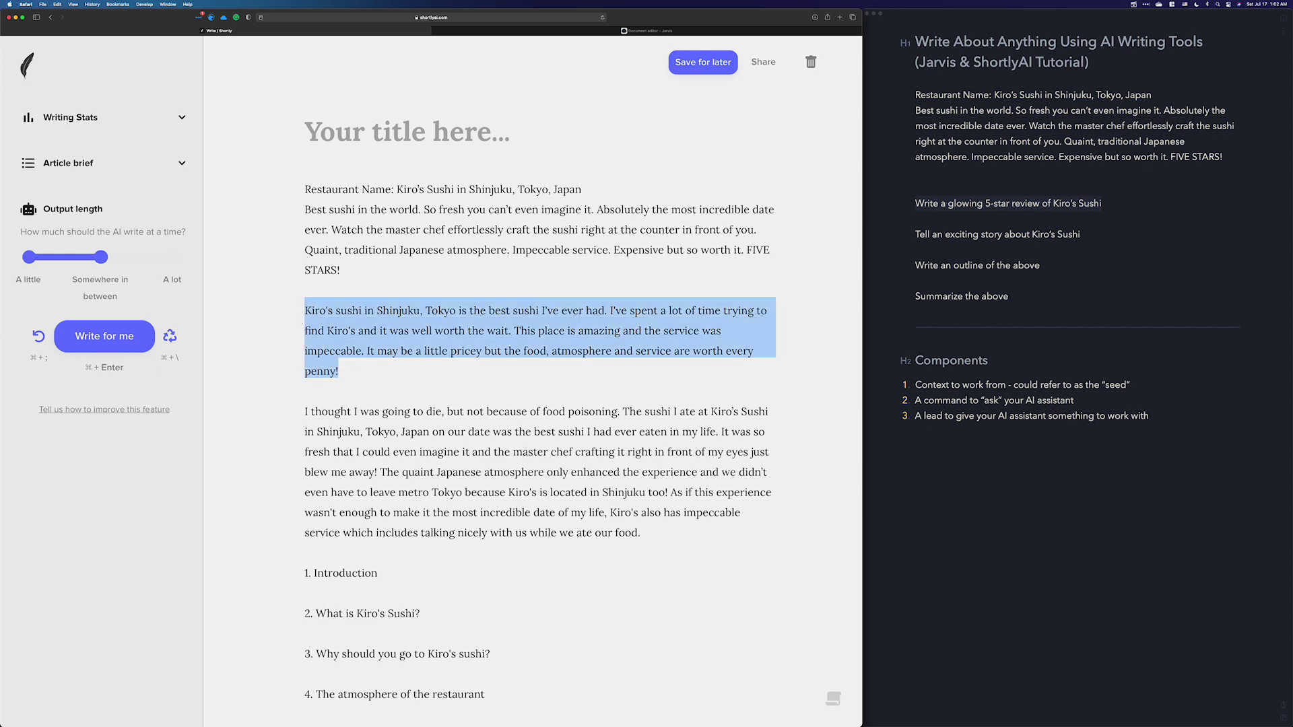
key("BackSpace")
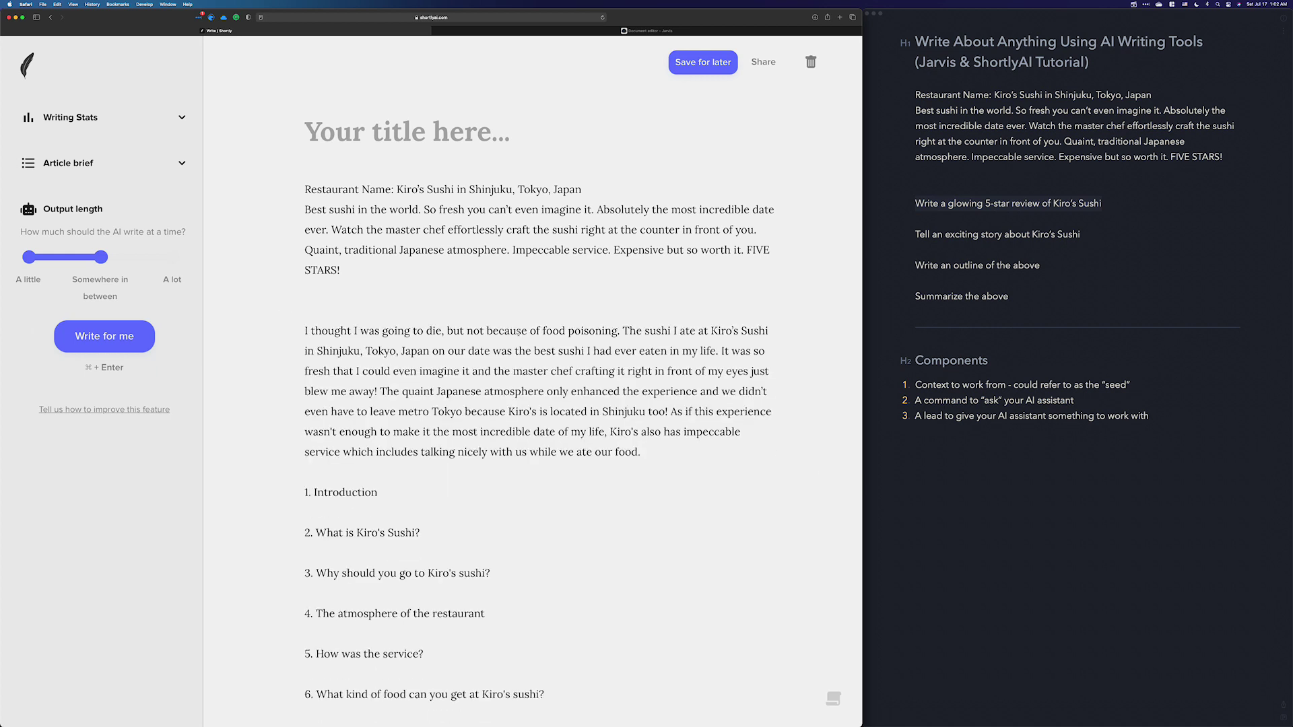
key("BackSpace")
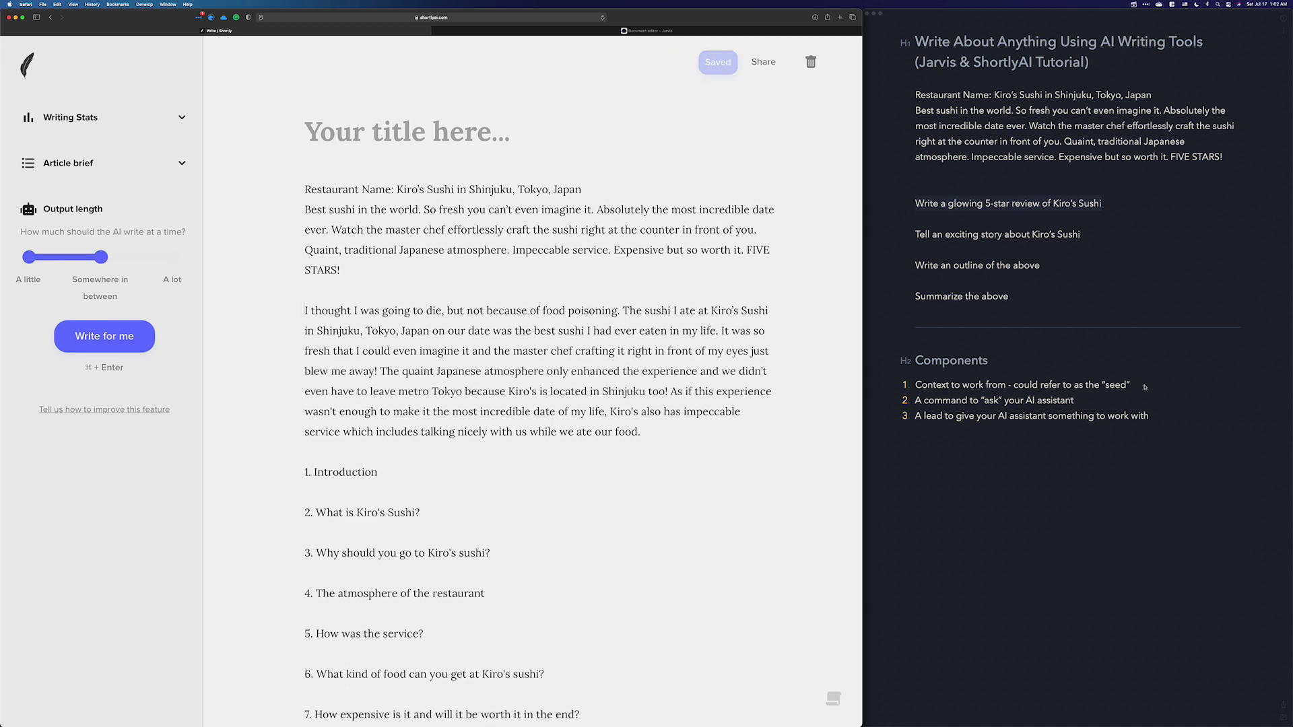
Step: Insert the placeholder line "/instruct [task for the AI]" below the restaurant description and copy it
left_click(1145, 386)
left_click(361, 260)
left_click_drag(357, 268, 291, 191)
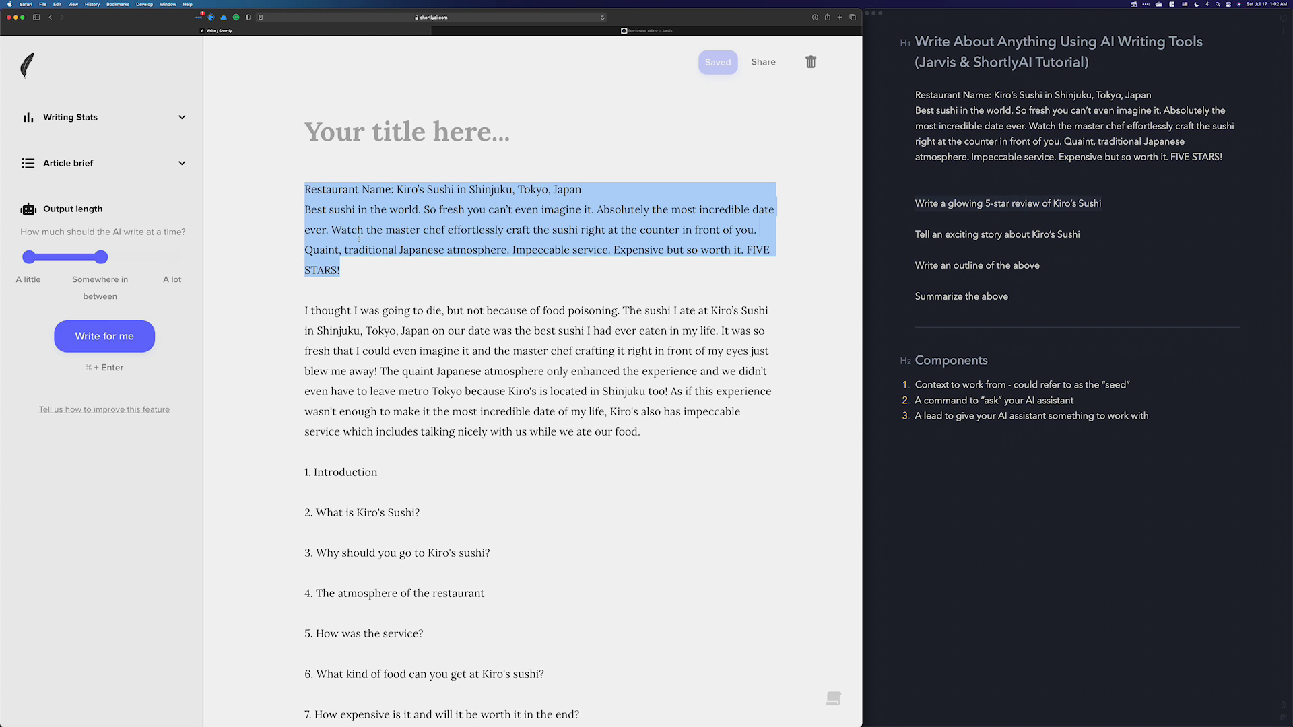
left_click(354, 272)
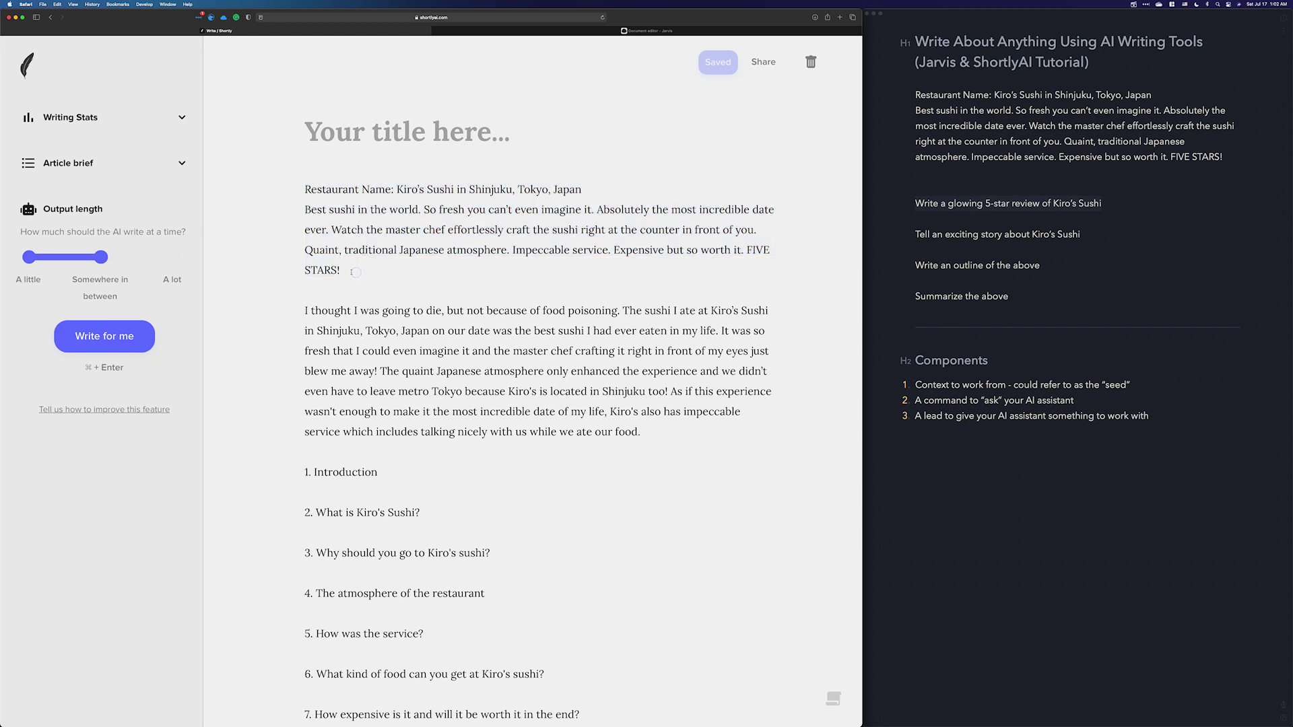
key("Return")
key("Return")
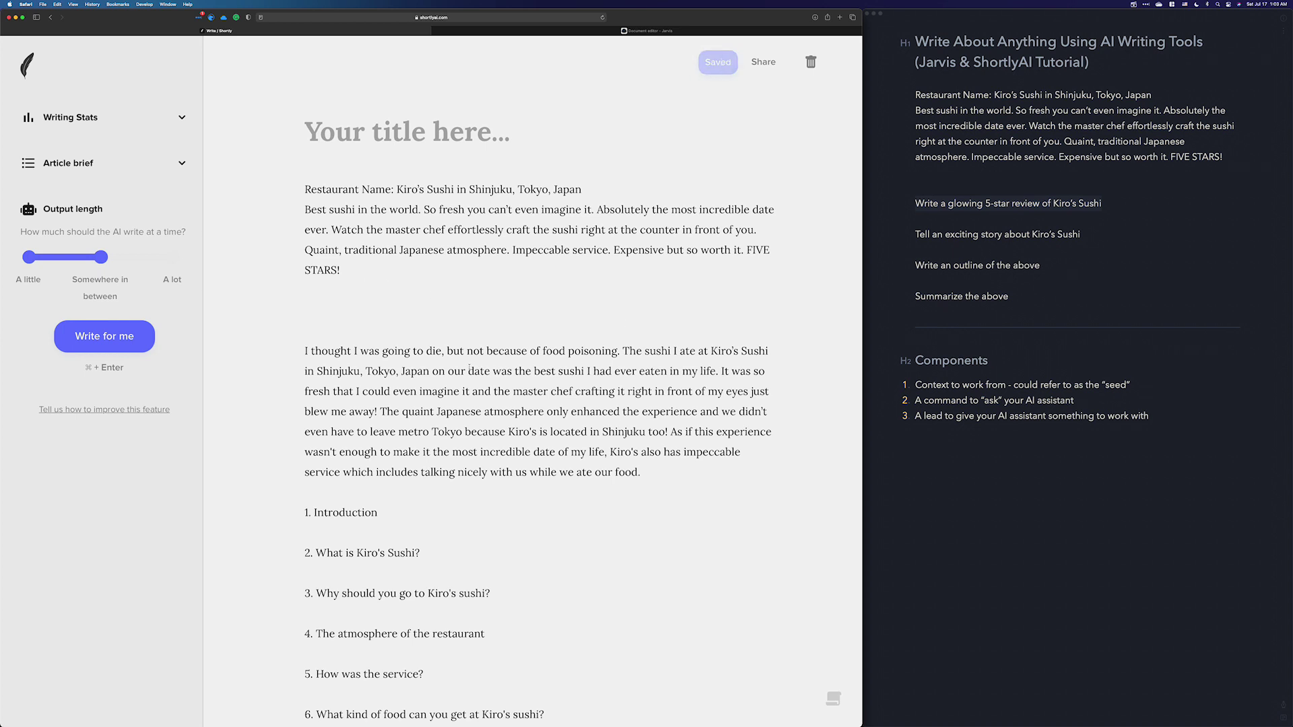
type("/")
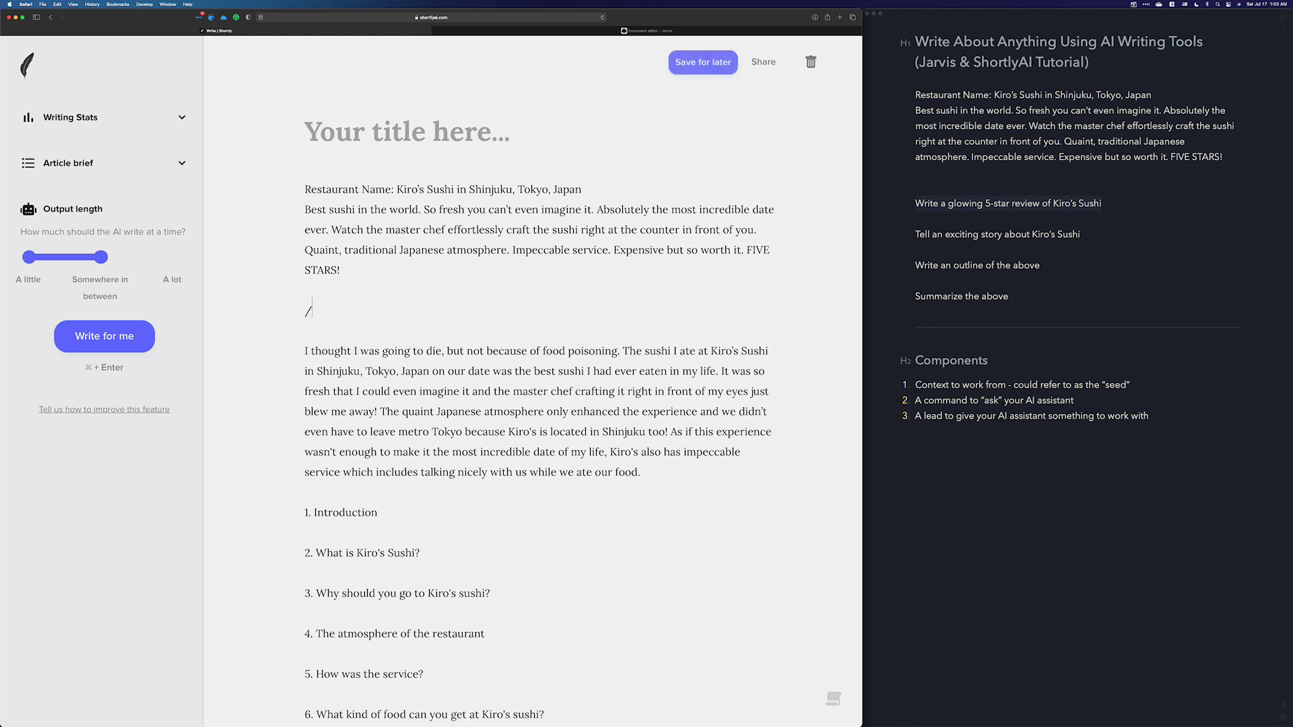
type("instruct [")
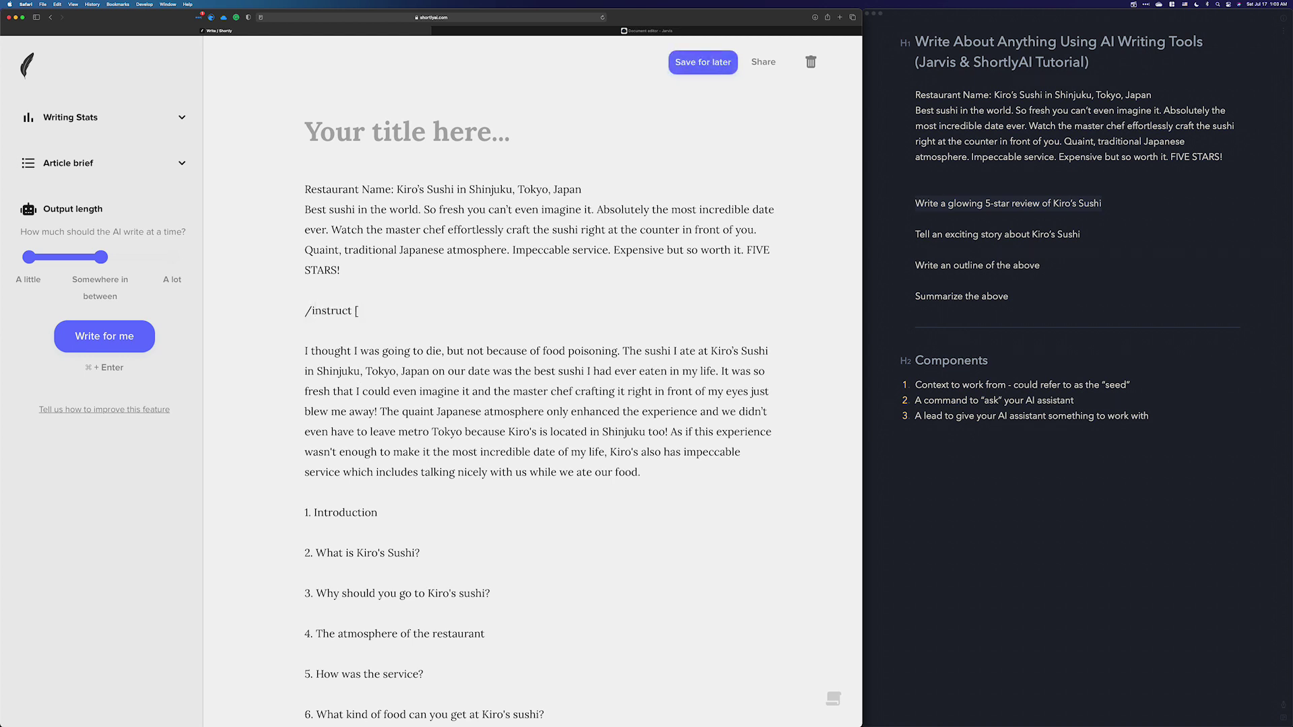
type("task for the AI]")
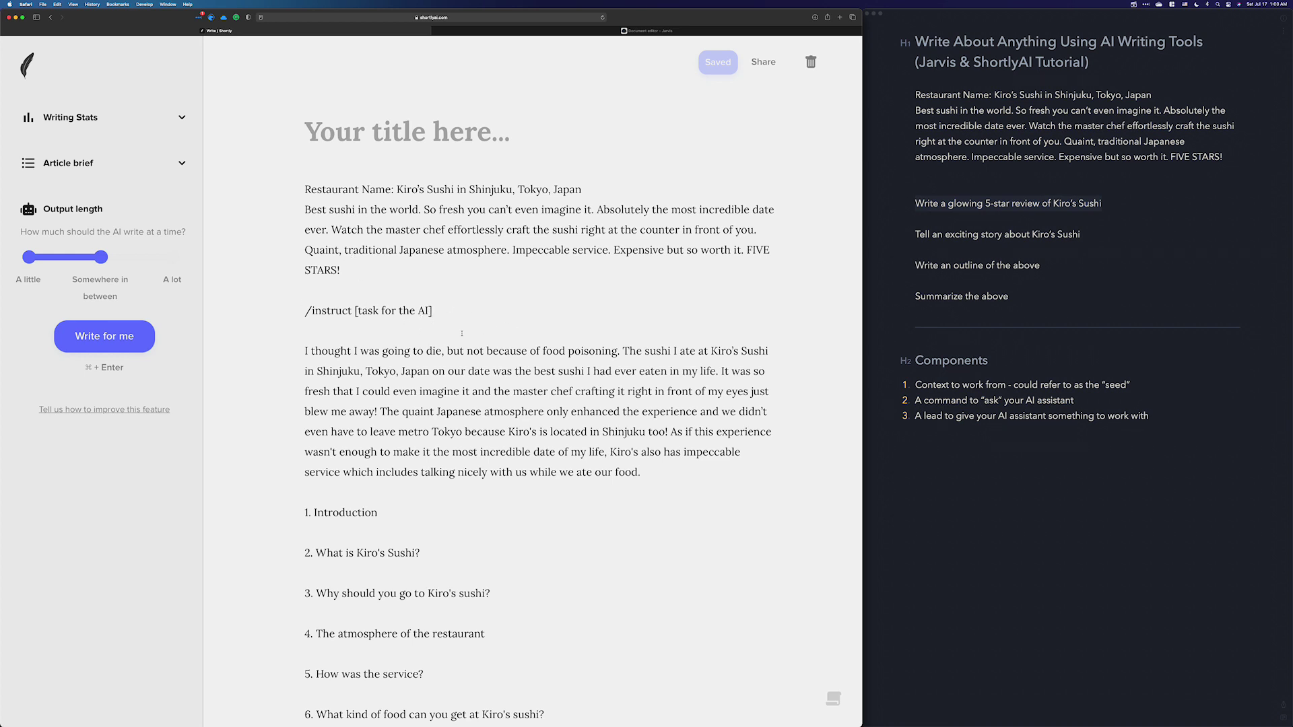
left_click_drag(449, 311, 272, 316)
key("super+c")
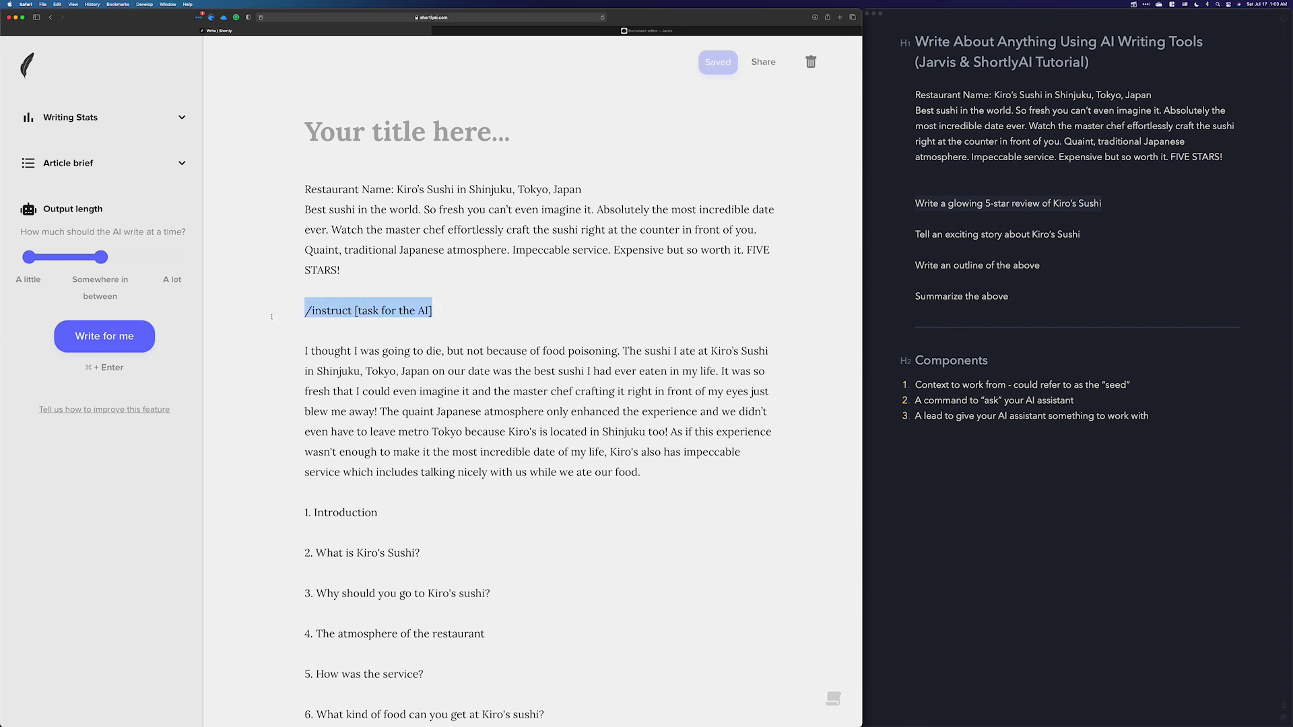
Step: Highlight the restaurant description as the context, and delete the placeholder instruction beneath it
left_click(346, 296)
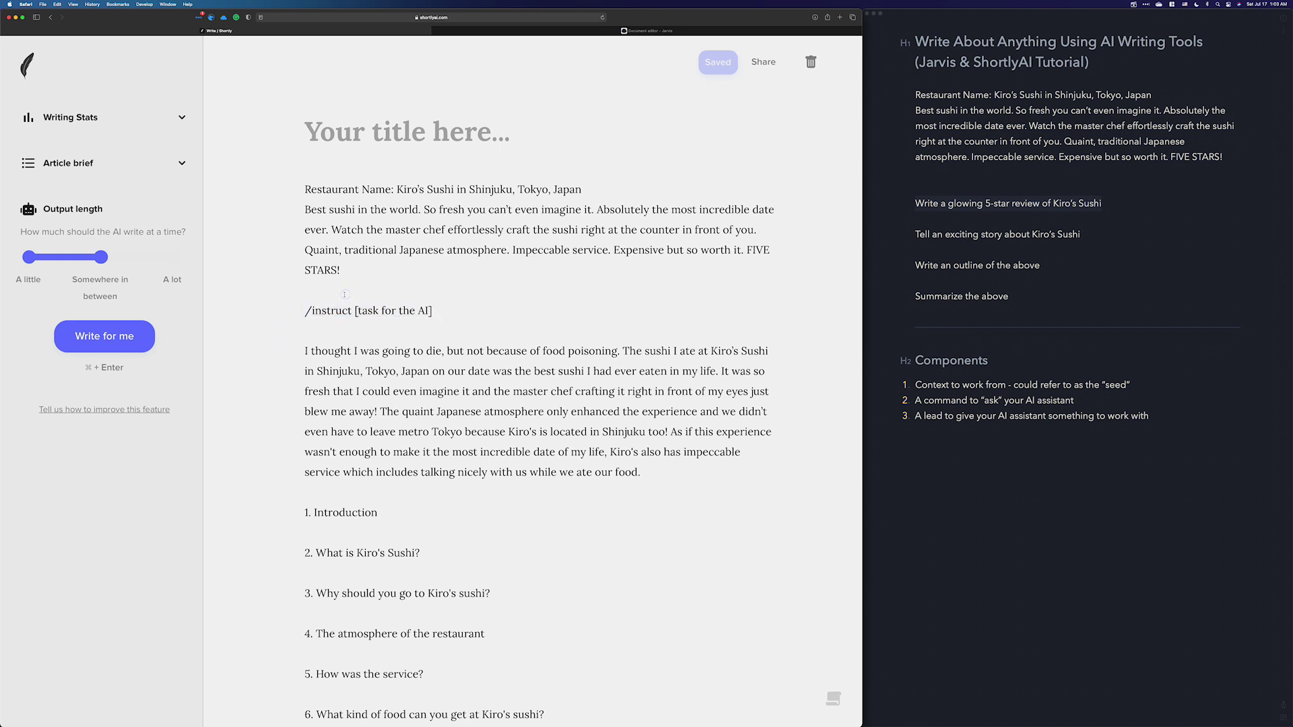
left_click(307, 311)
left_click_drag(432, 310, 266, 174)
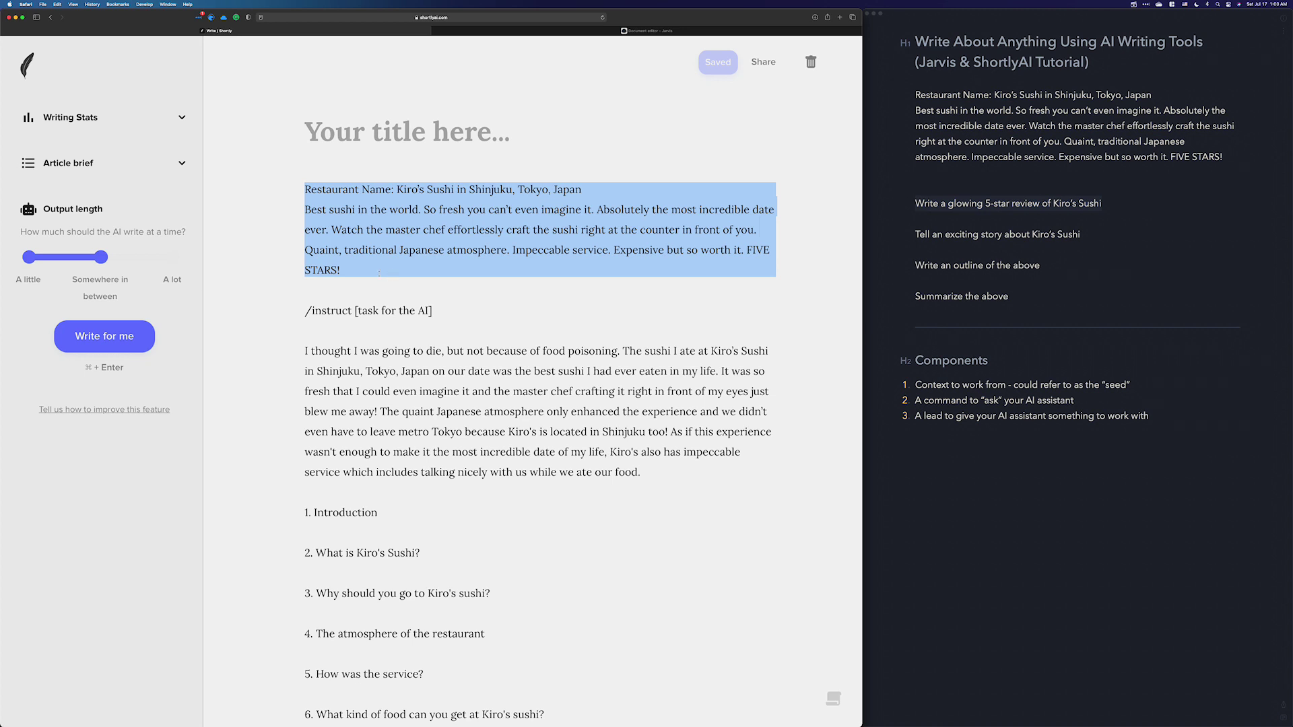
left_click(400, 310)
left_click(435, 310)
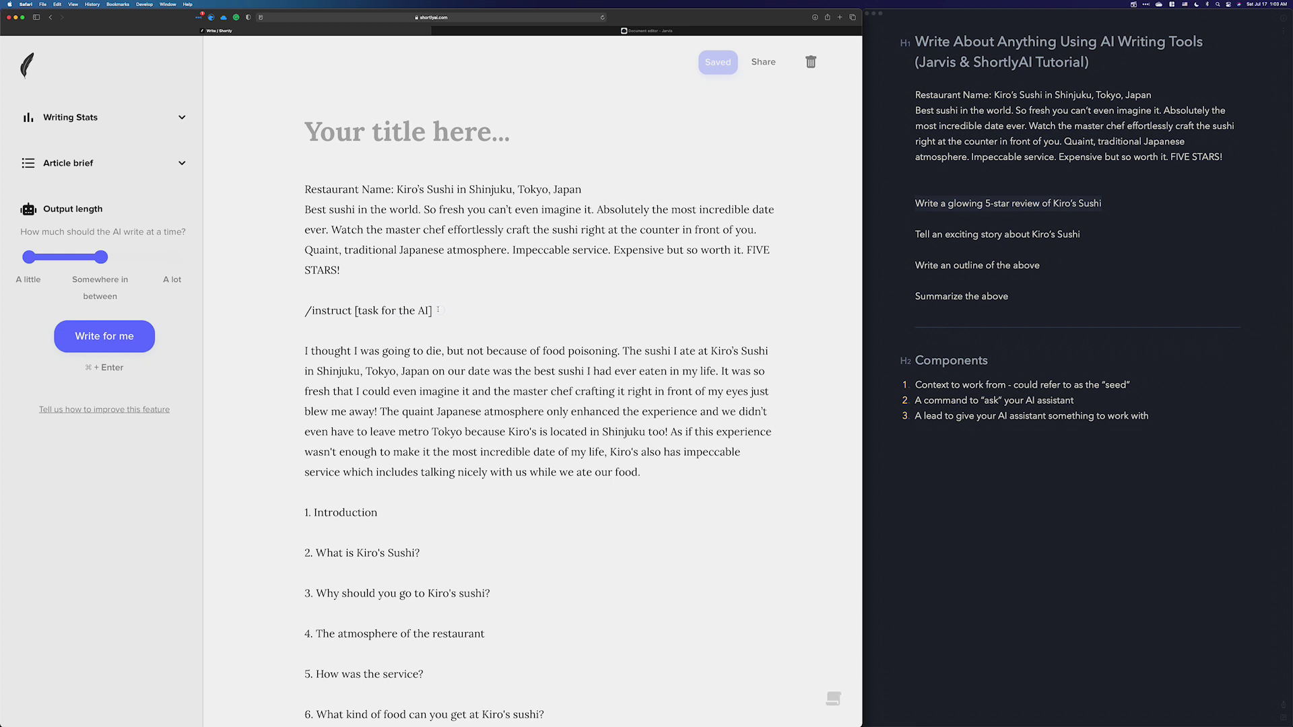
left_click_drag(437, 309, 532, 506)
left_click(437, 367)
left_click_drag(446, 313, 291, 316)
key("BackSpace")
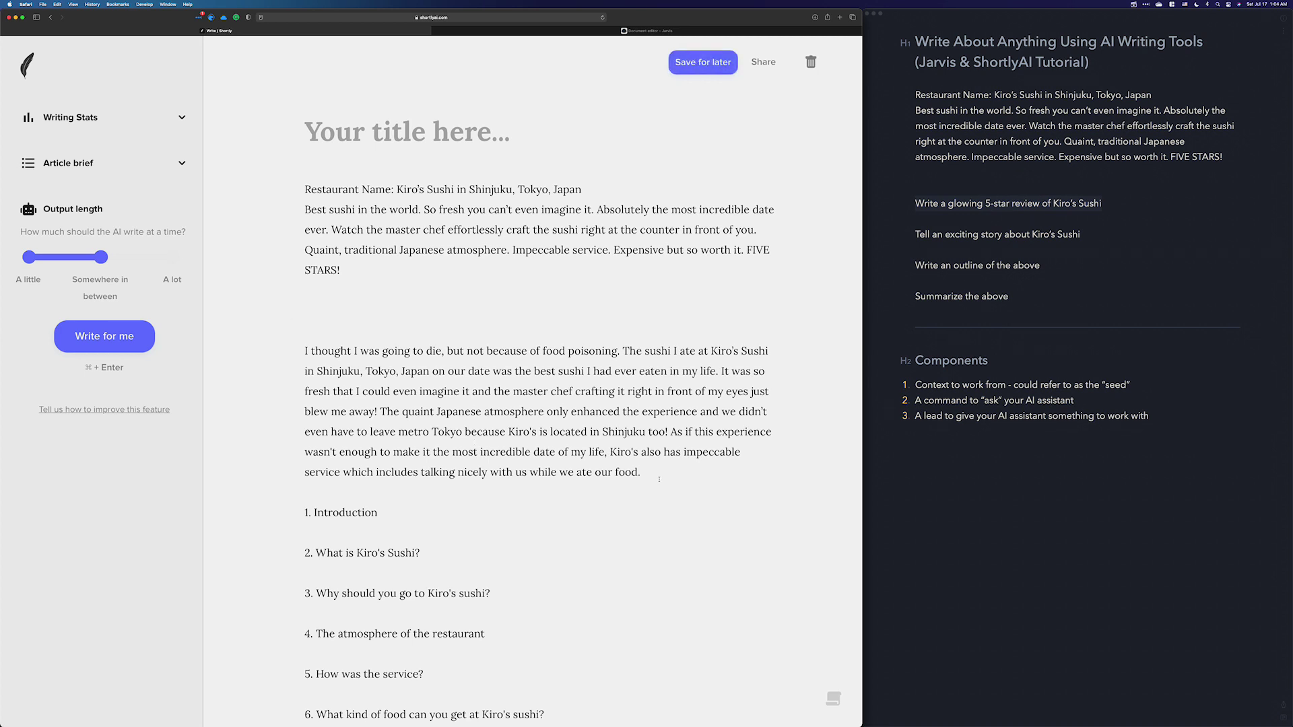
Step: Paste the "/instruct [task for the AI]" placeholder between the story and the outline, and remove it again
left_click(660, 479)
key("Return")
key("Return")
key("super+v")
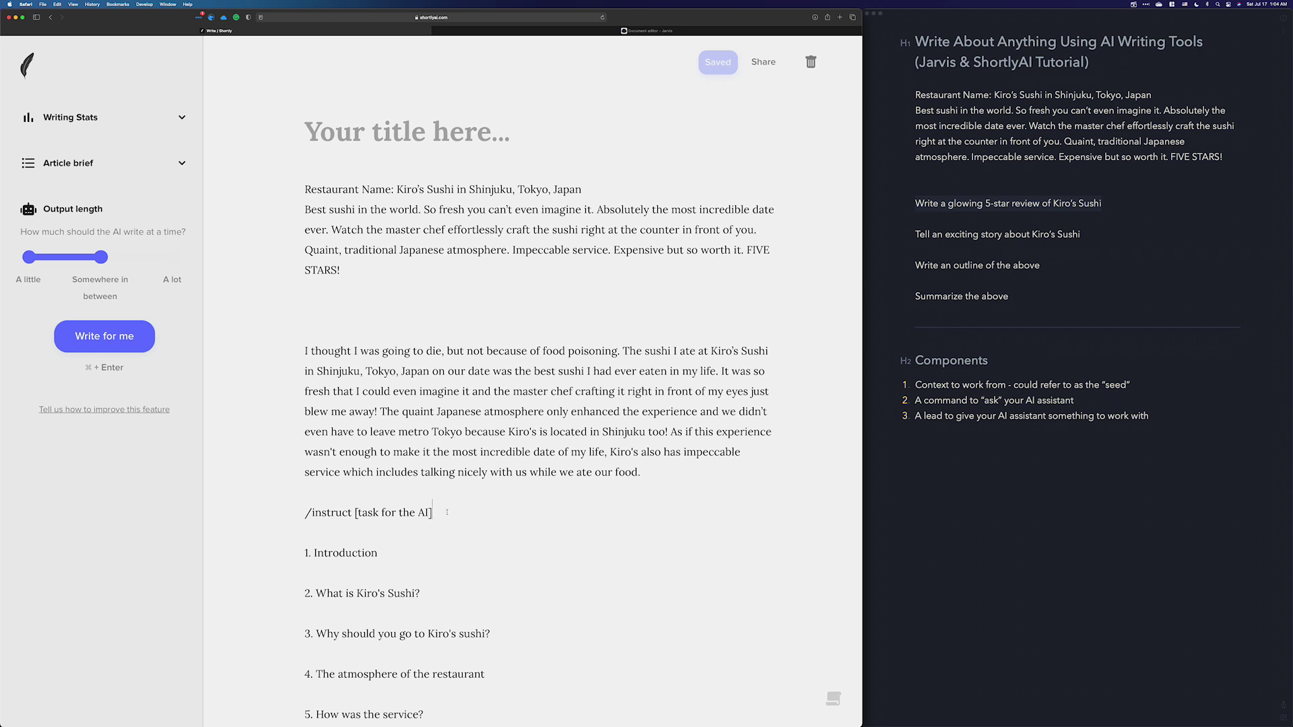
left_click_drag(446, 513, 260, 514)
key("BackSpace")
key("BackSpace")
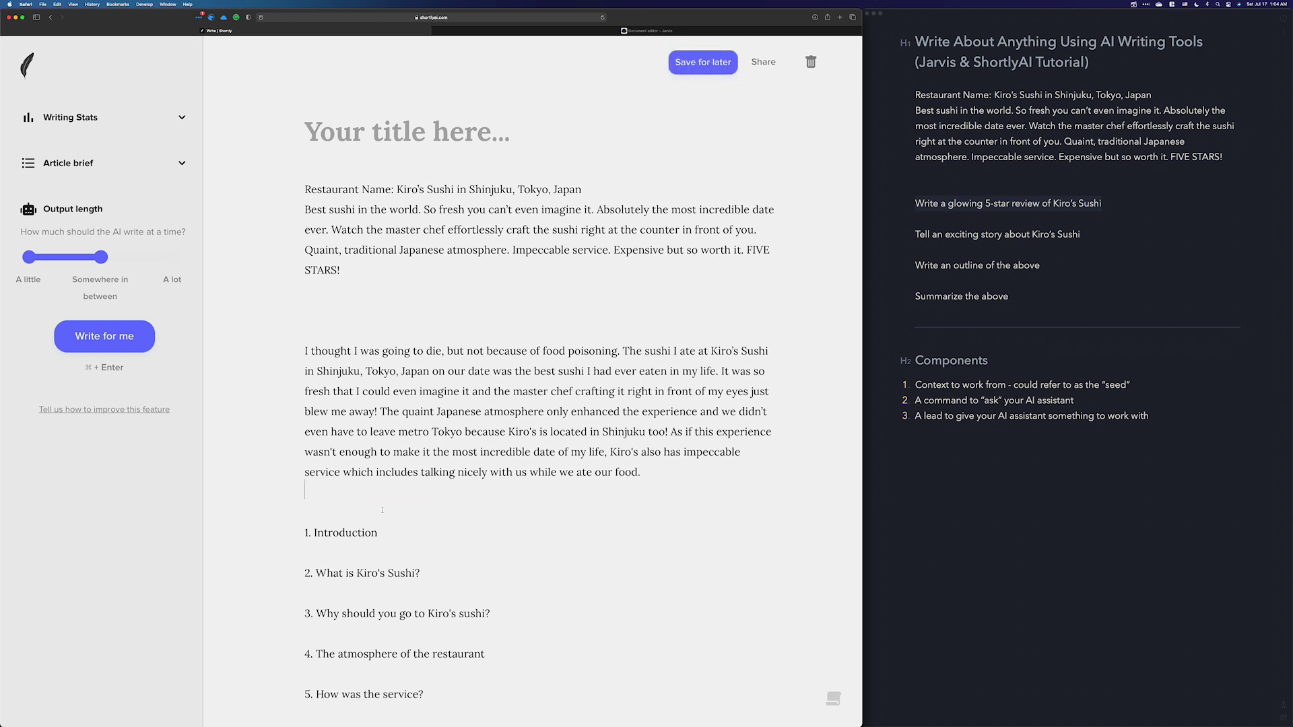
Step: Remove the empty paragraph between the restaurant description and the story
left_click(397, 311)
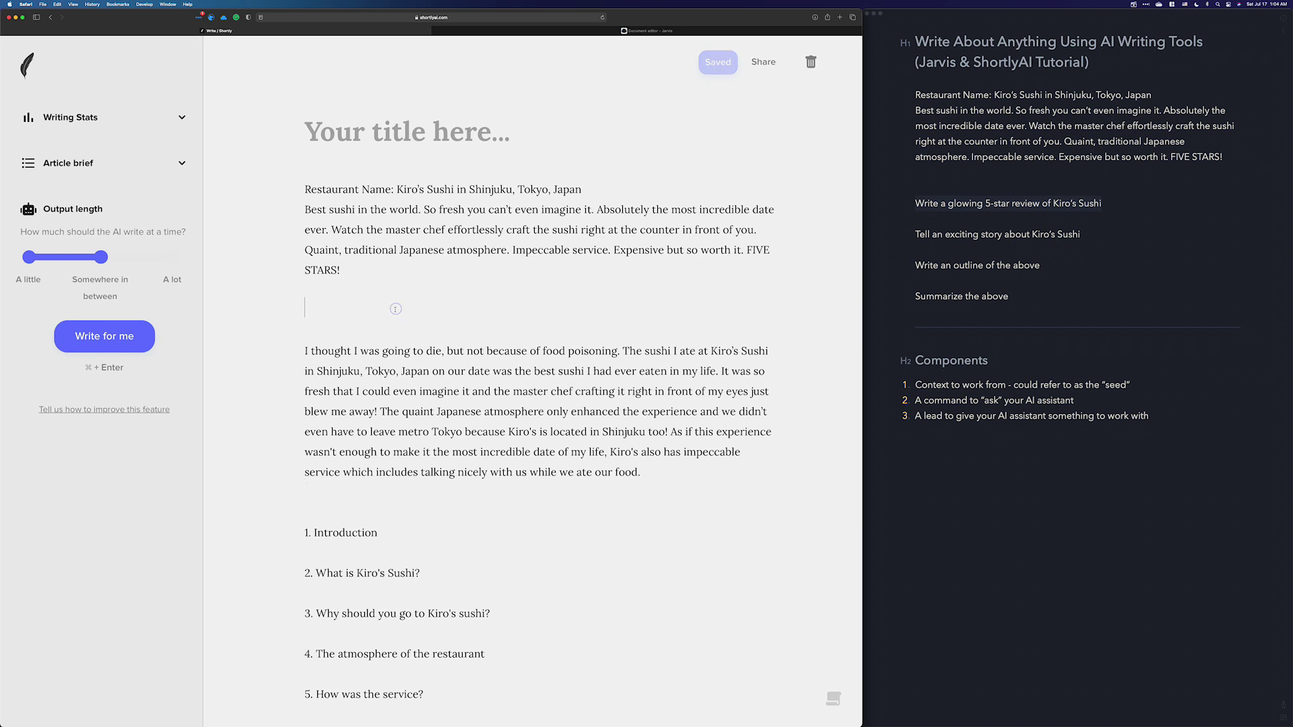
key("BackSpace")
key("BackSpace")
left_click(347, 282)
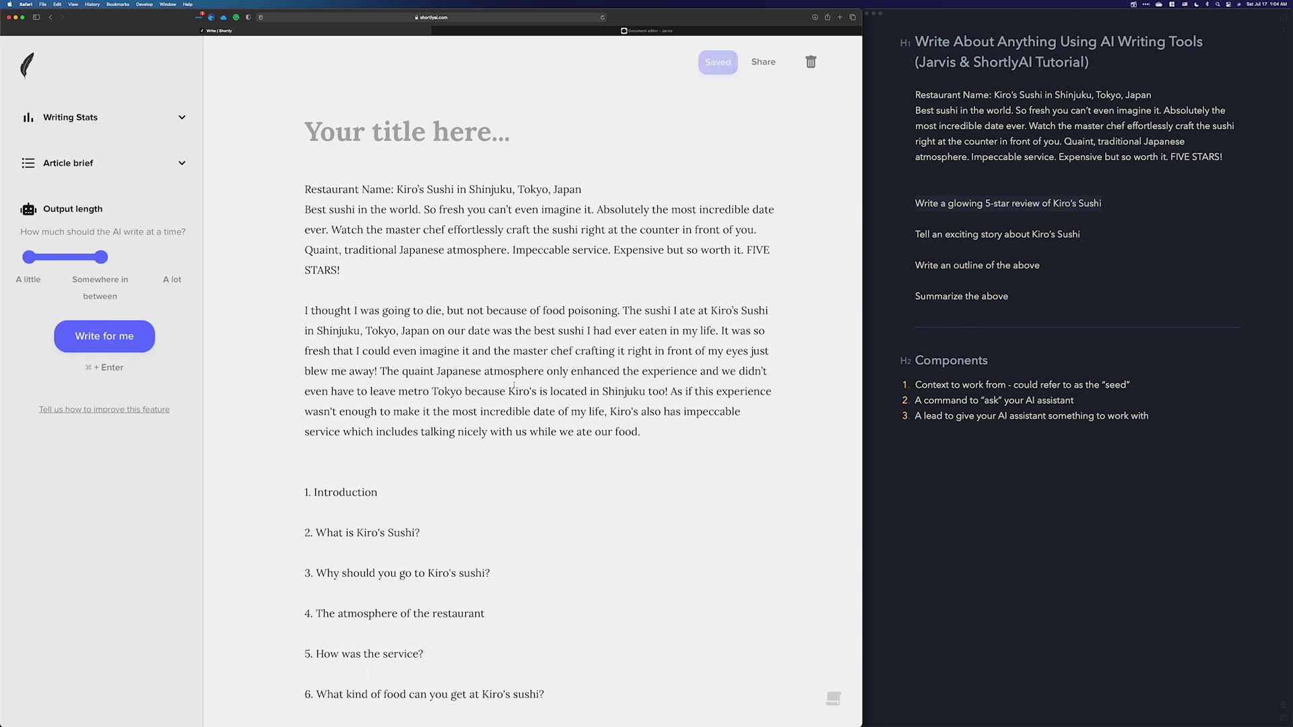
Step: Start a new paragraph below the story with "The sushi chef even gave us a peek at the" and let the AI continue it
left_click(640, 431)
key("Return")
key("Return")
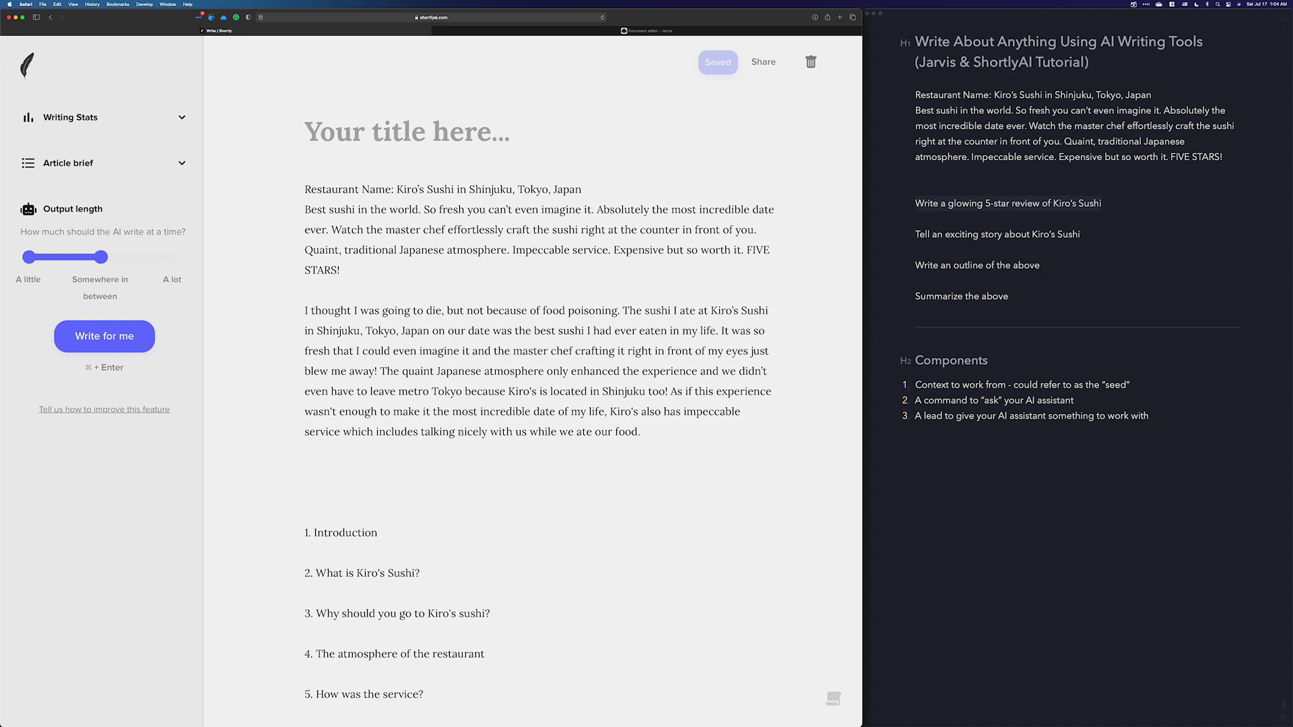
left_click(664, 431)
key("Return")
type("The sushi c")
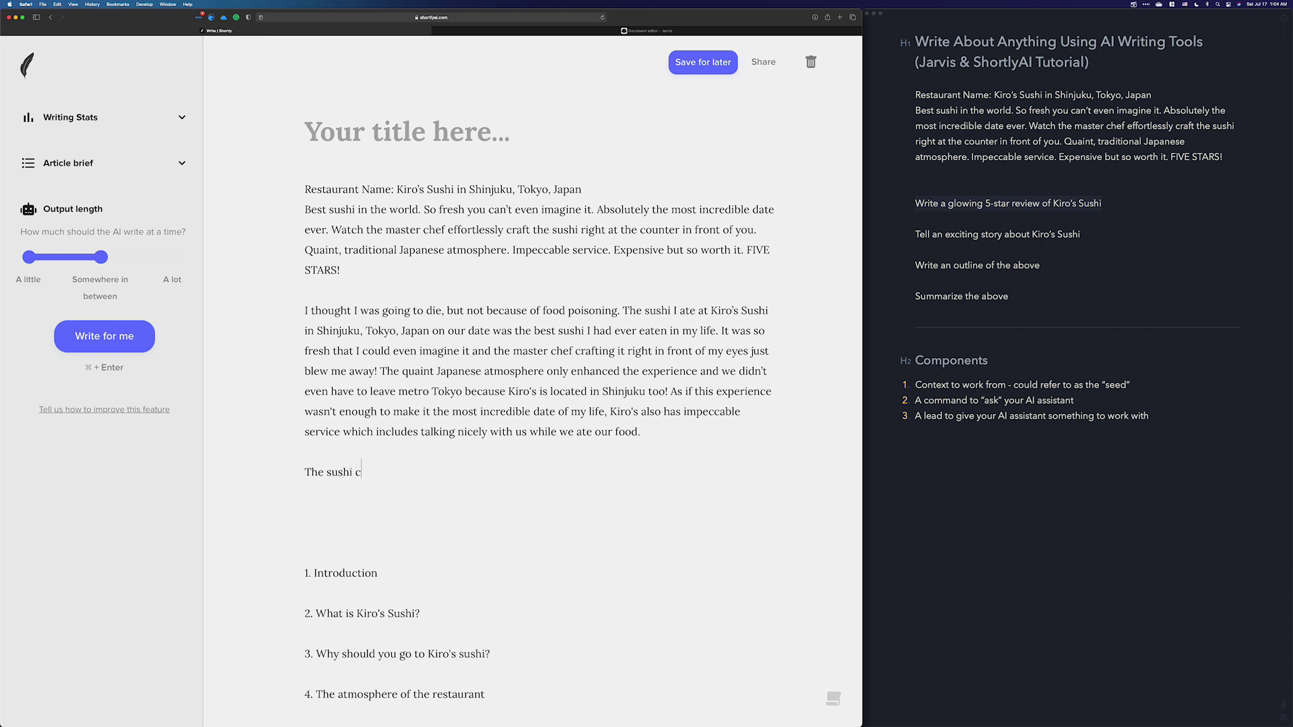
type("hef even gave us a peek at the")
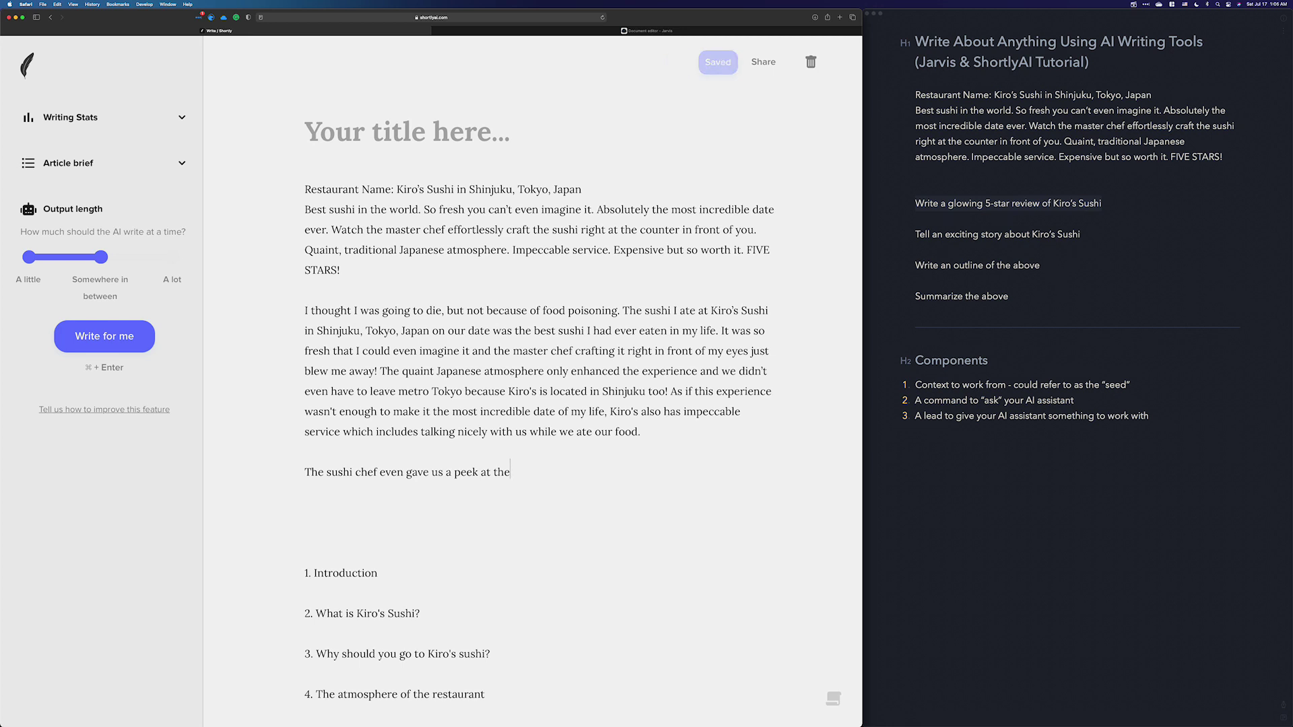
key("super+Return")
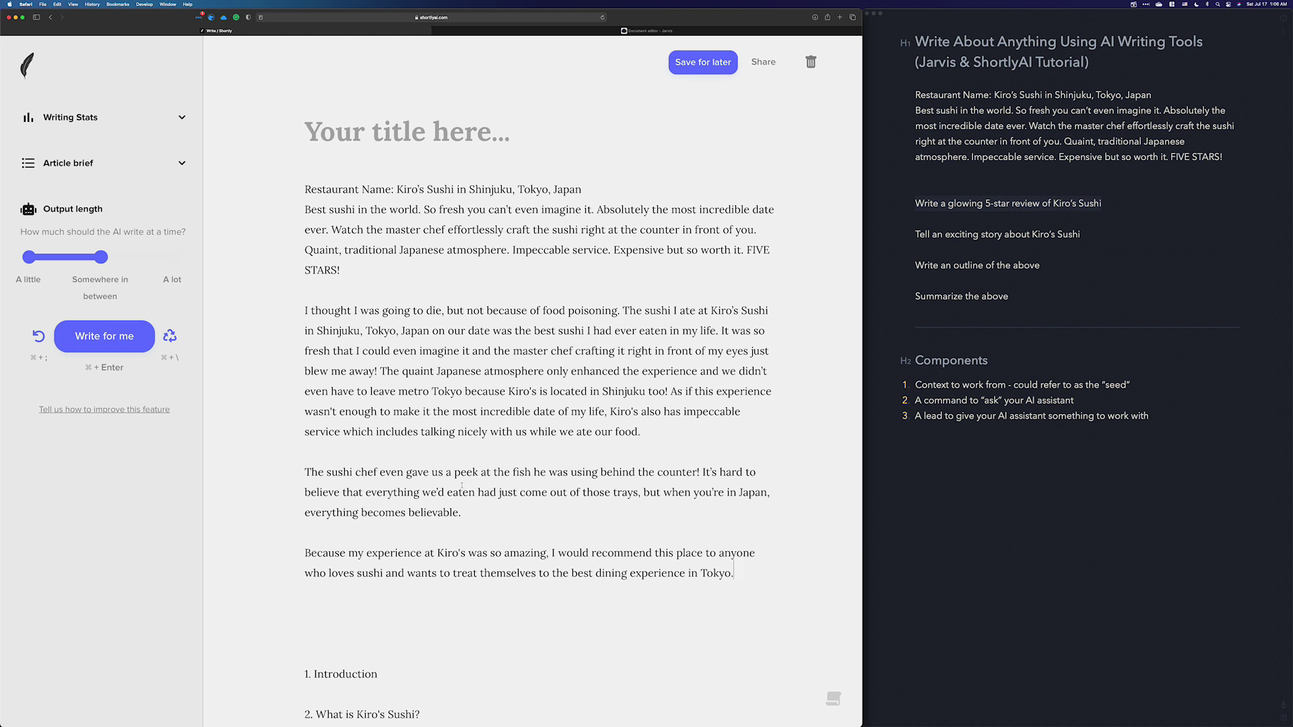
Step: Run "give me a list of questions about Kiro's Sushi" as an AI instruction below the restaurant description, and delete the generated questions
left_click(358, 268)
left_click_drag(353, 272, 288, 188)
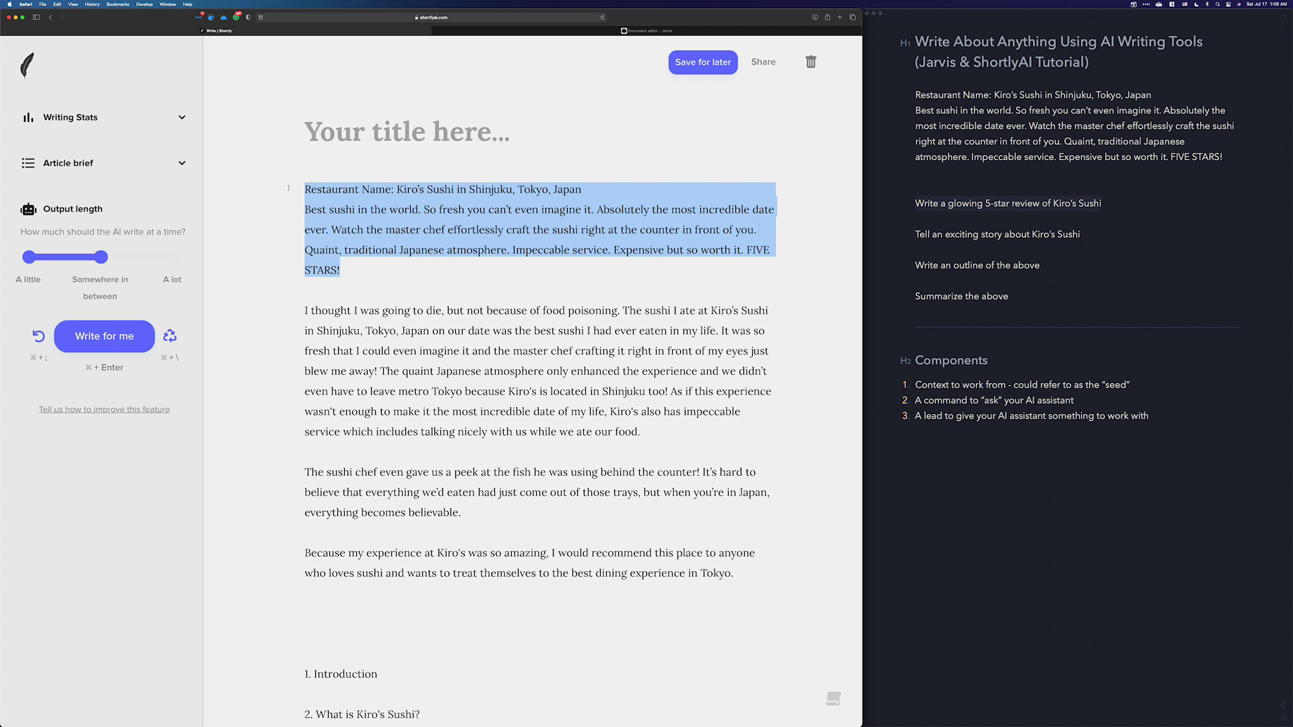
left_click(357, 261)
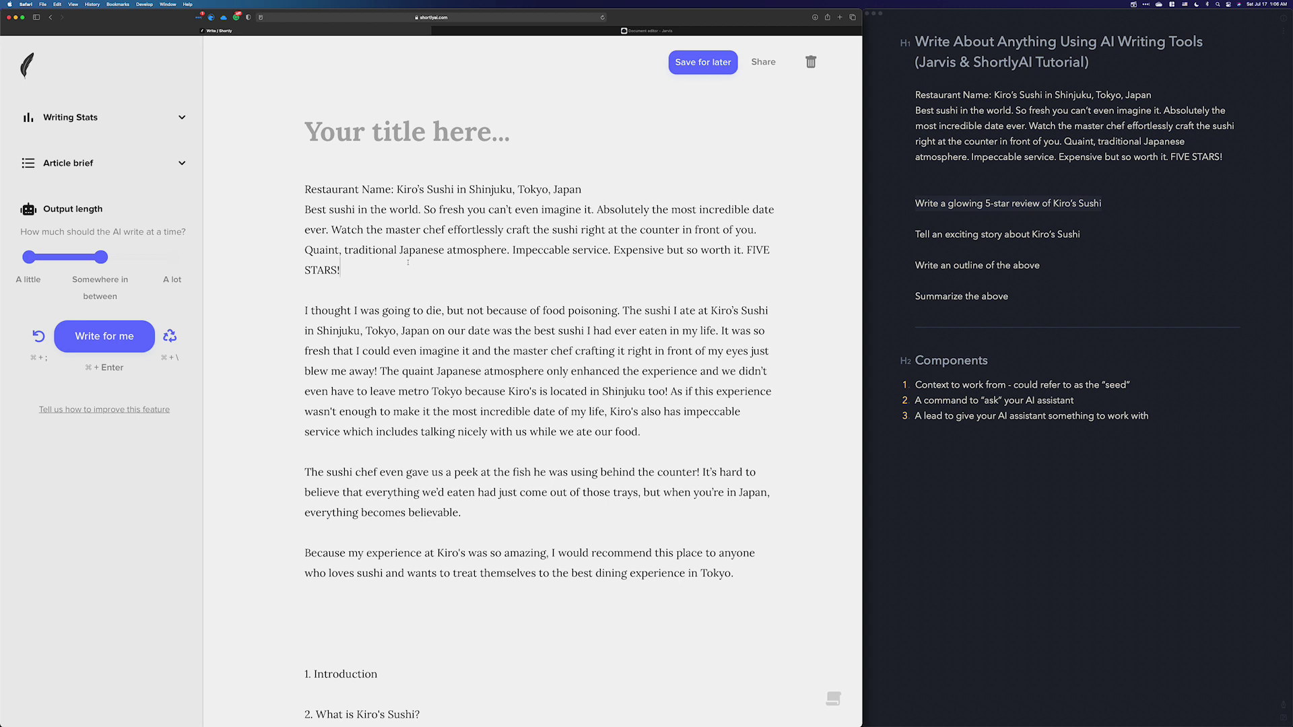
left_click(407, 263)
key("Return")
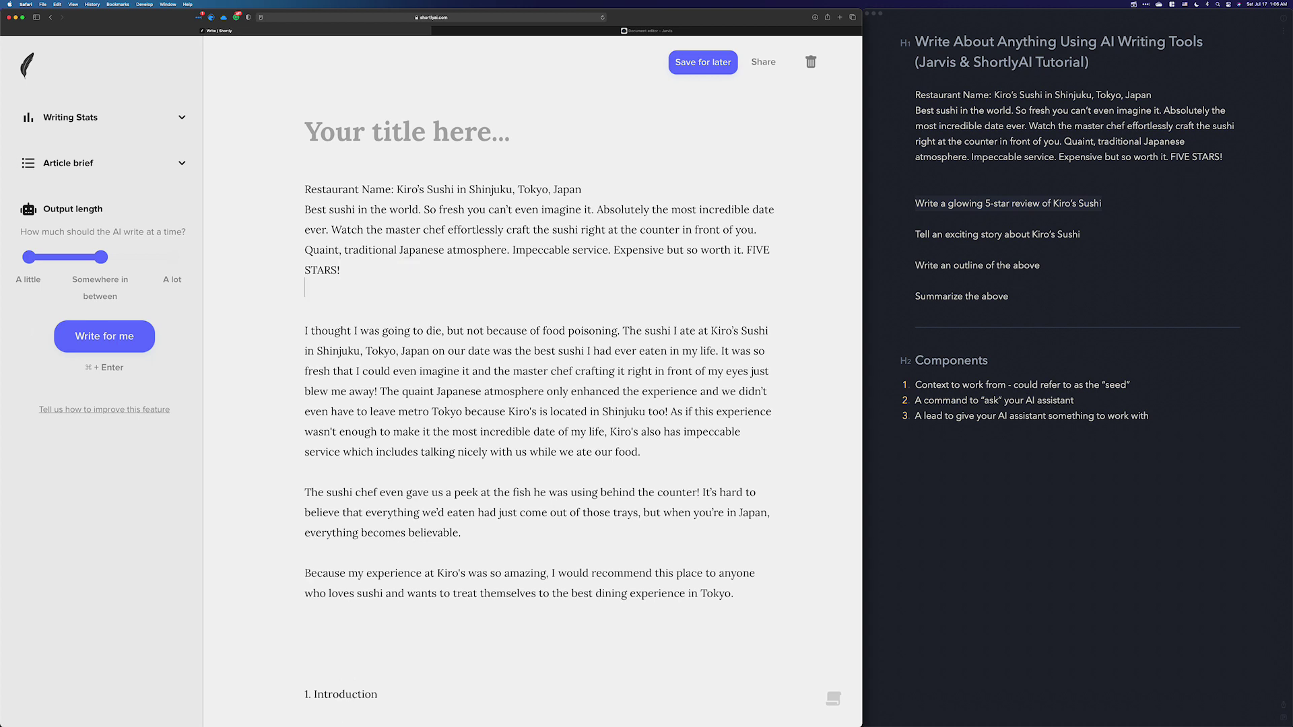
type("g")
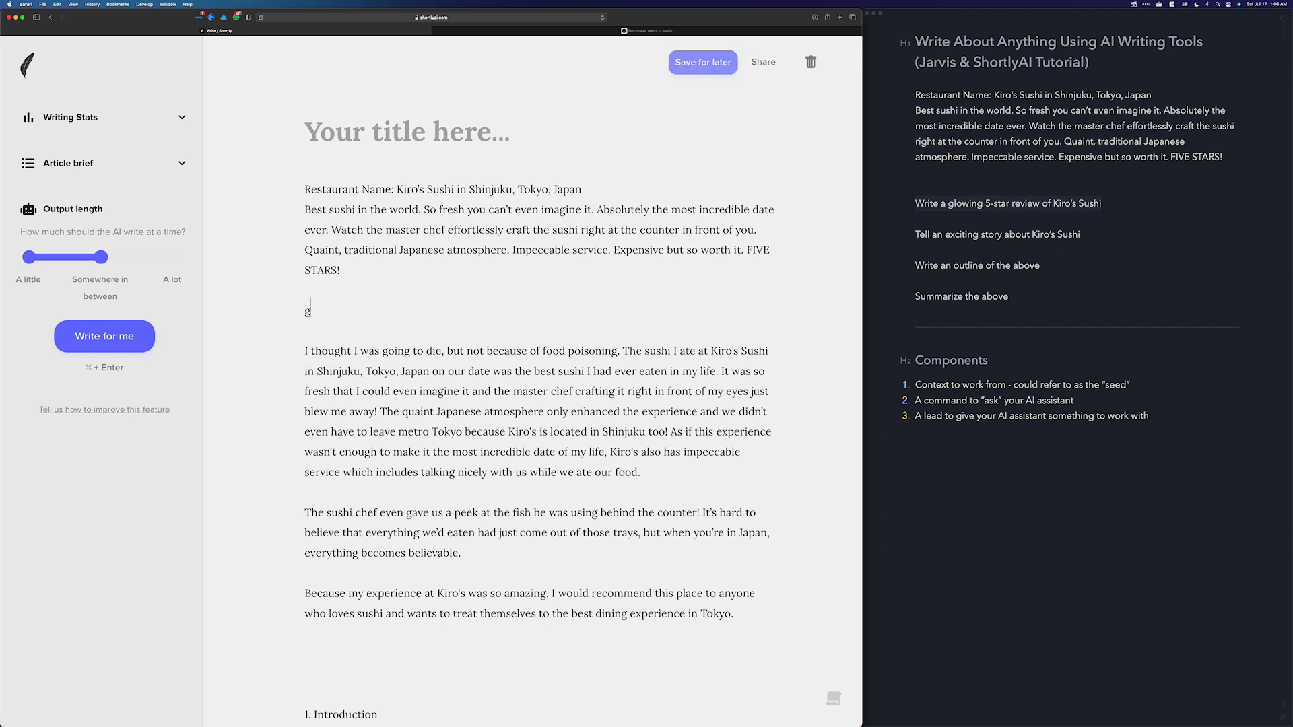
type("ive me a list of ques")
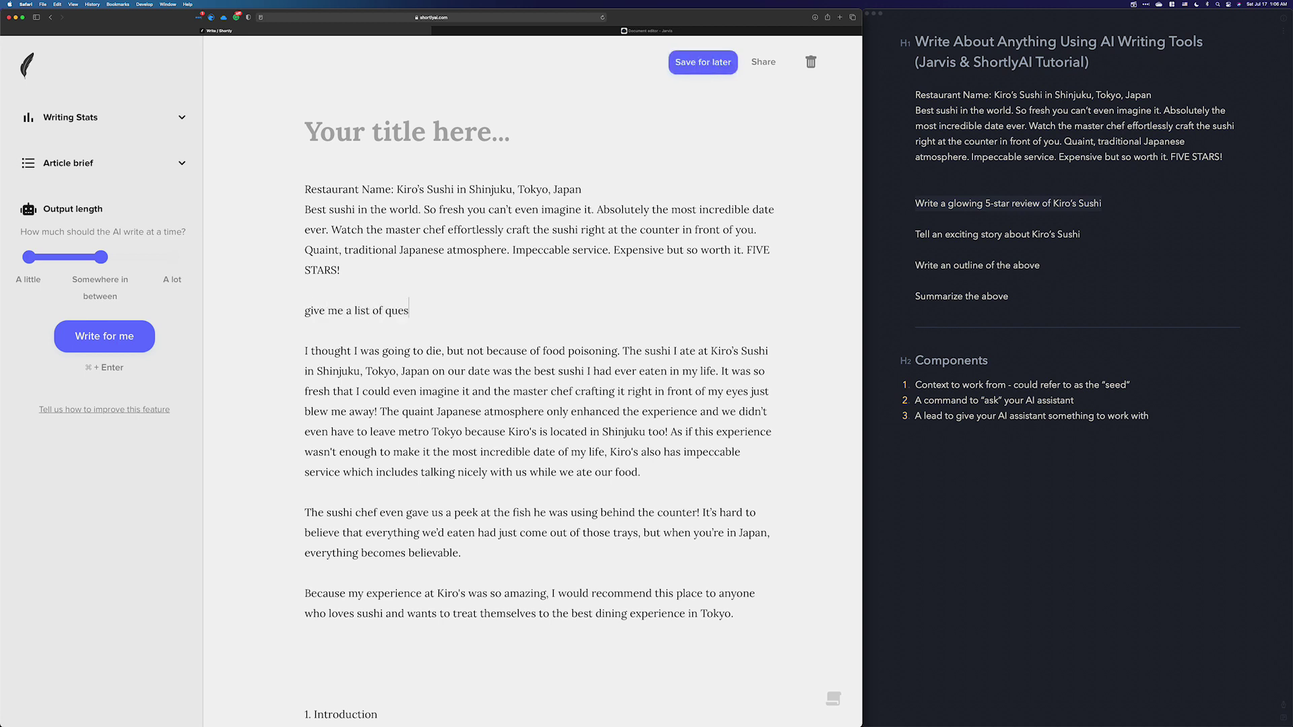
type("tions about Kiro's Sushi")
key("super+shift+Right")
key("super+Return")
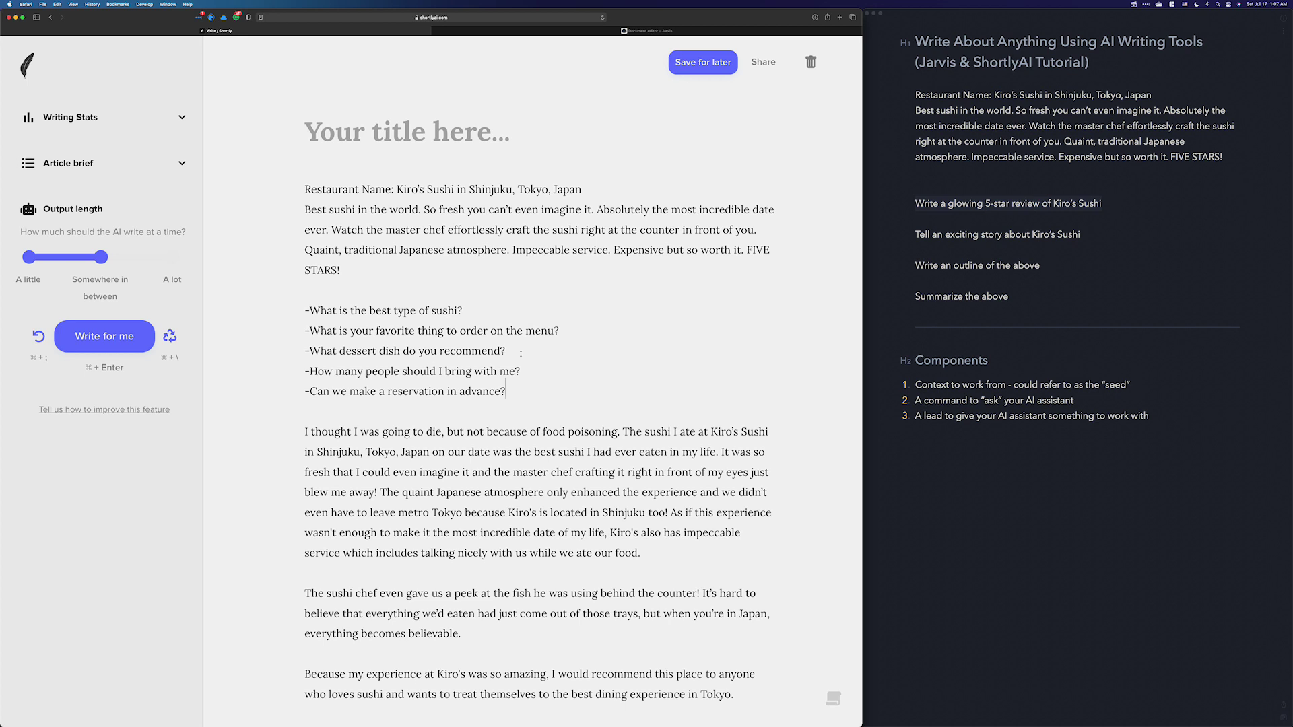
left_click_drag(506, 392, 269, 314)
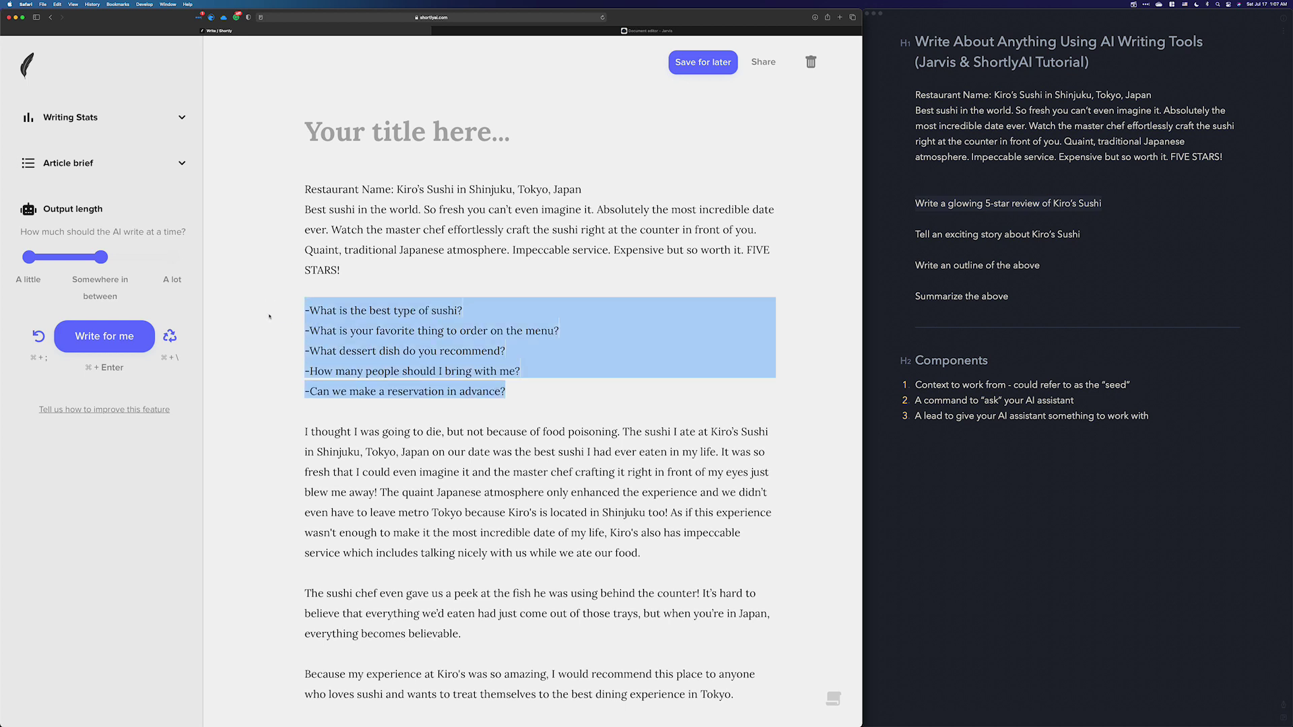
key("BackSpace")
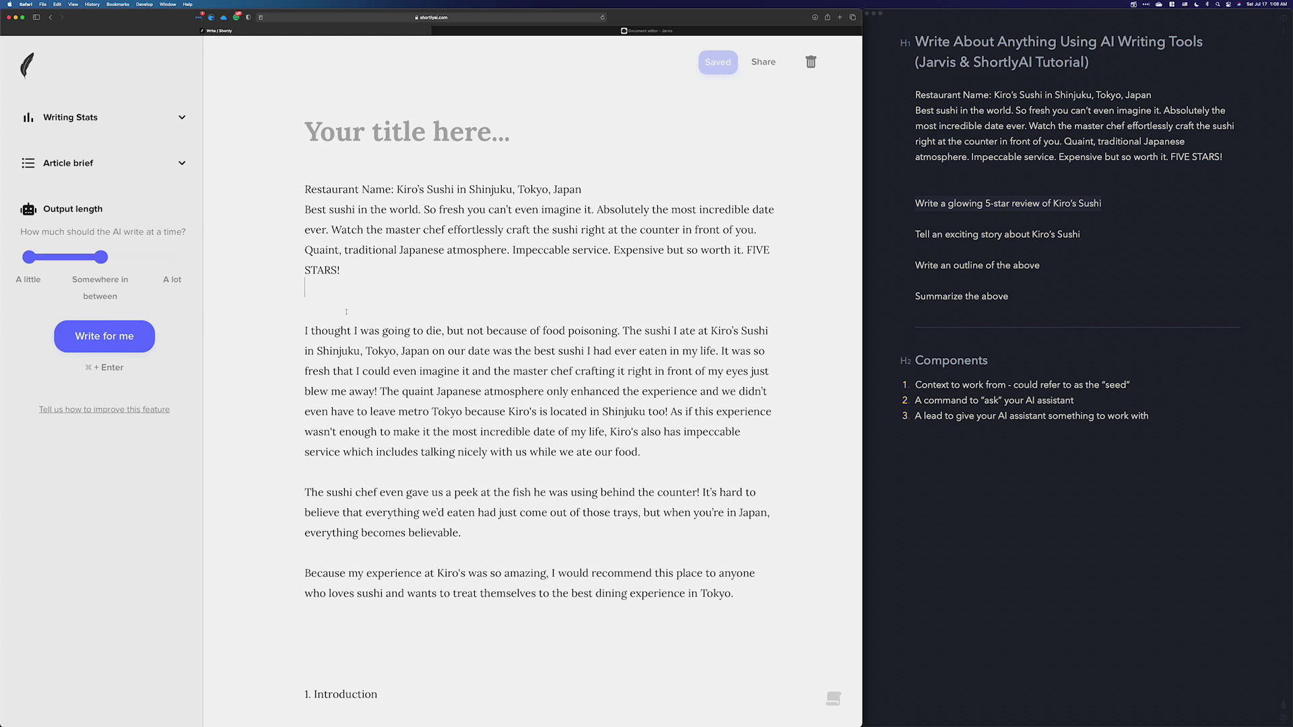
Step: Copy the restaurant description from ShortlyAI into the empty Jarvis document
left_click_drag(347, 269, 272, 189)
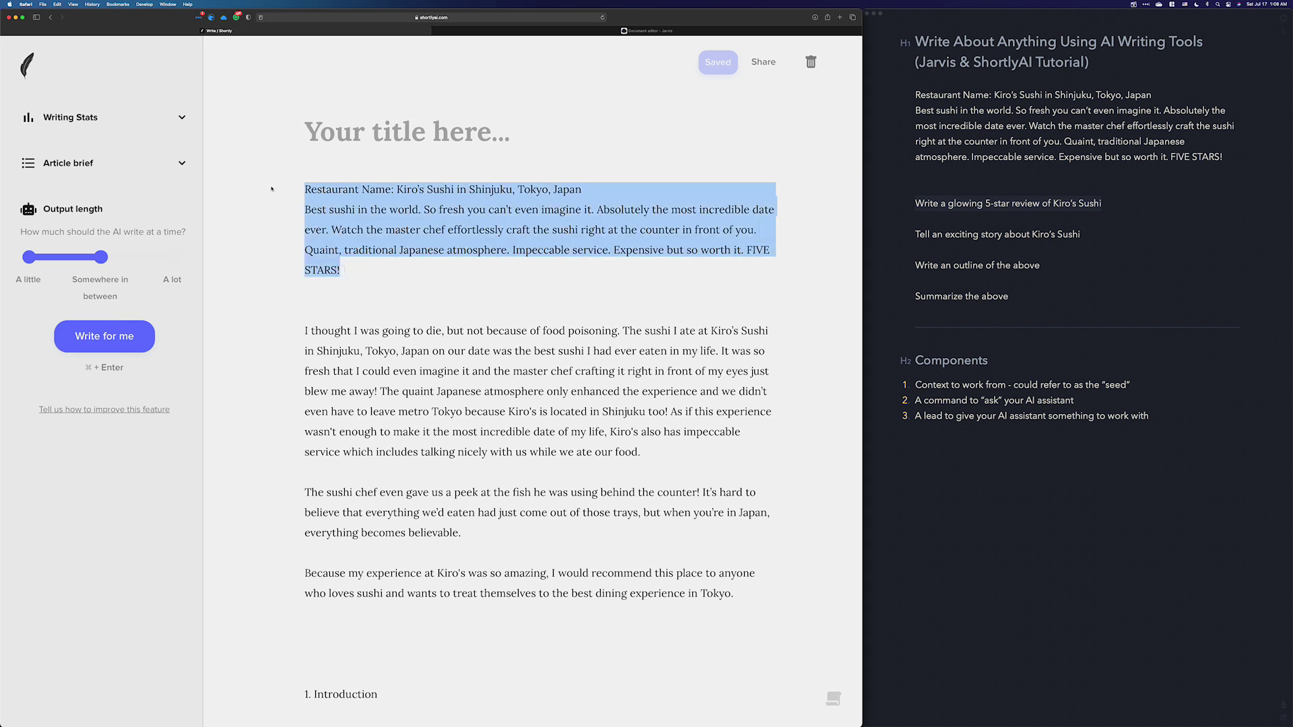
key("super+c")
left_click(647, 31)
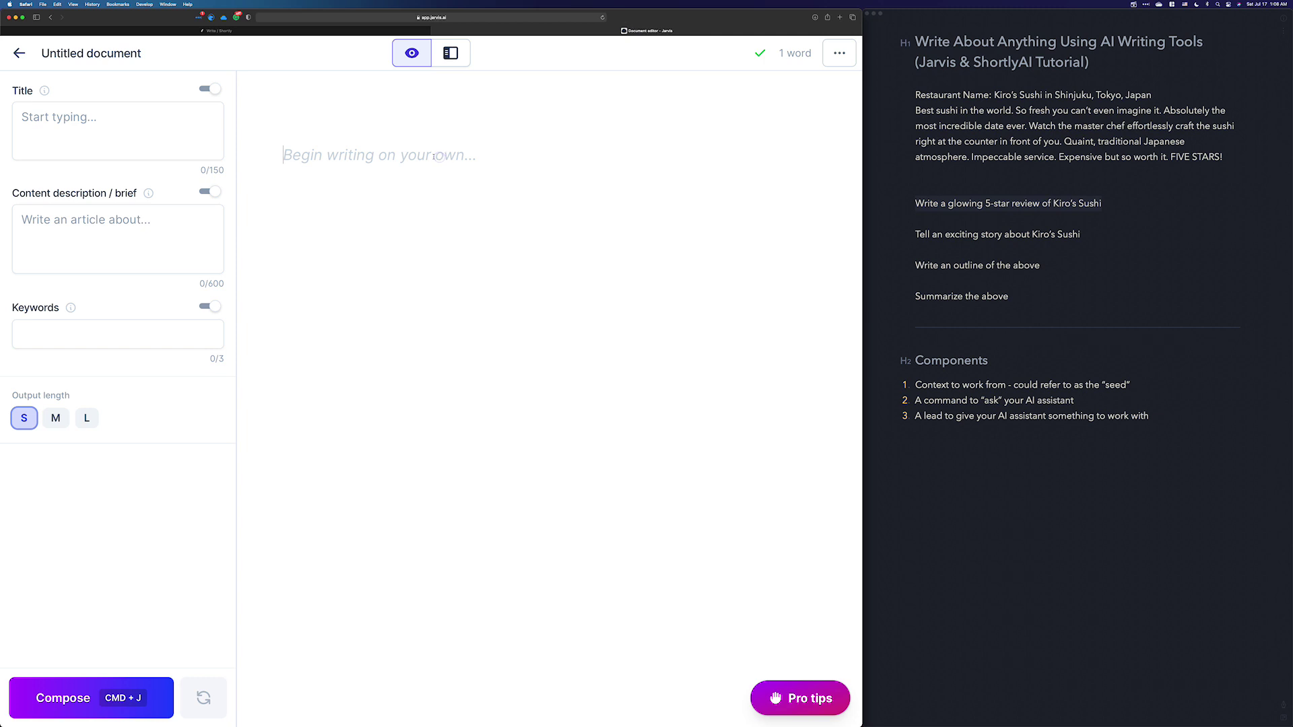
key("super+v")
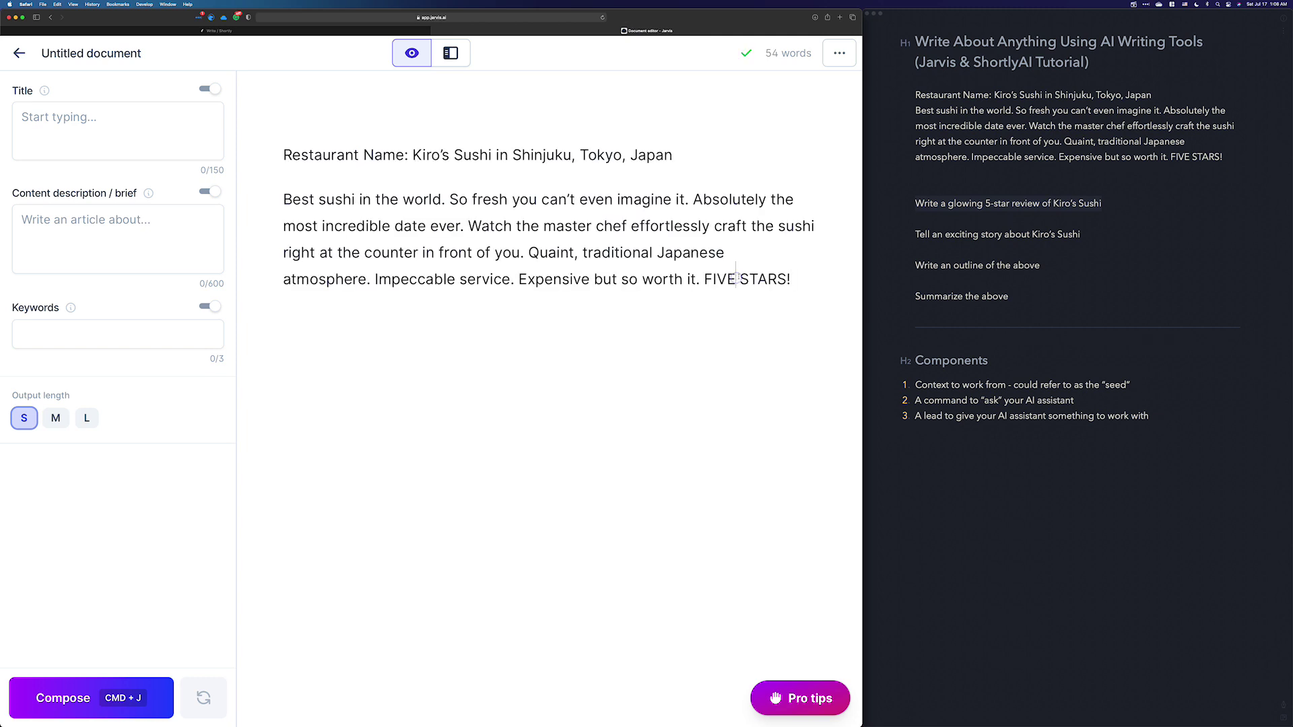
Step: Examine the content description field in Jarvis, and switch back to ShortlyAI to expand its article brief
double_click(737, 278)
left_click(794, 279)
key("Return")
key("cmd+a")
left_click(96, 232)
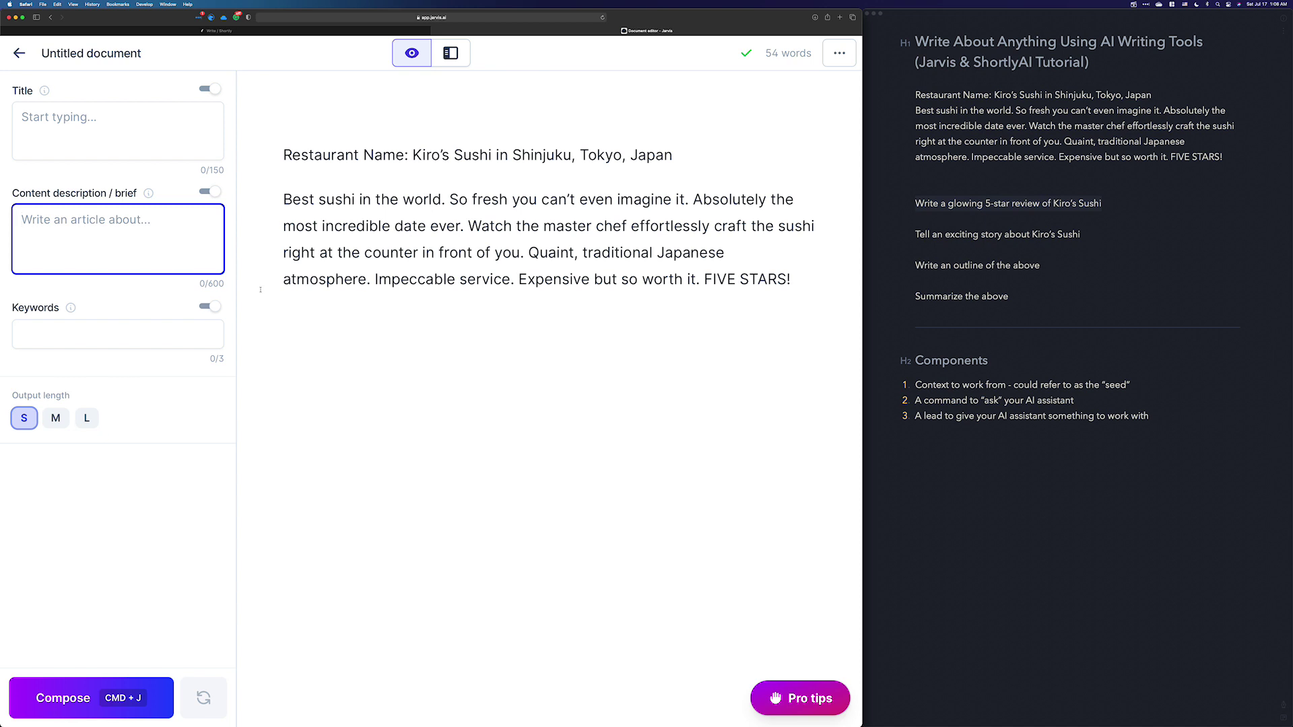
left_click(253, 31)
left_click(394, 293)
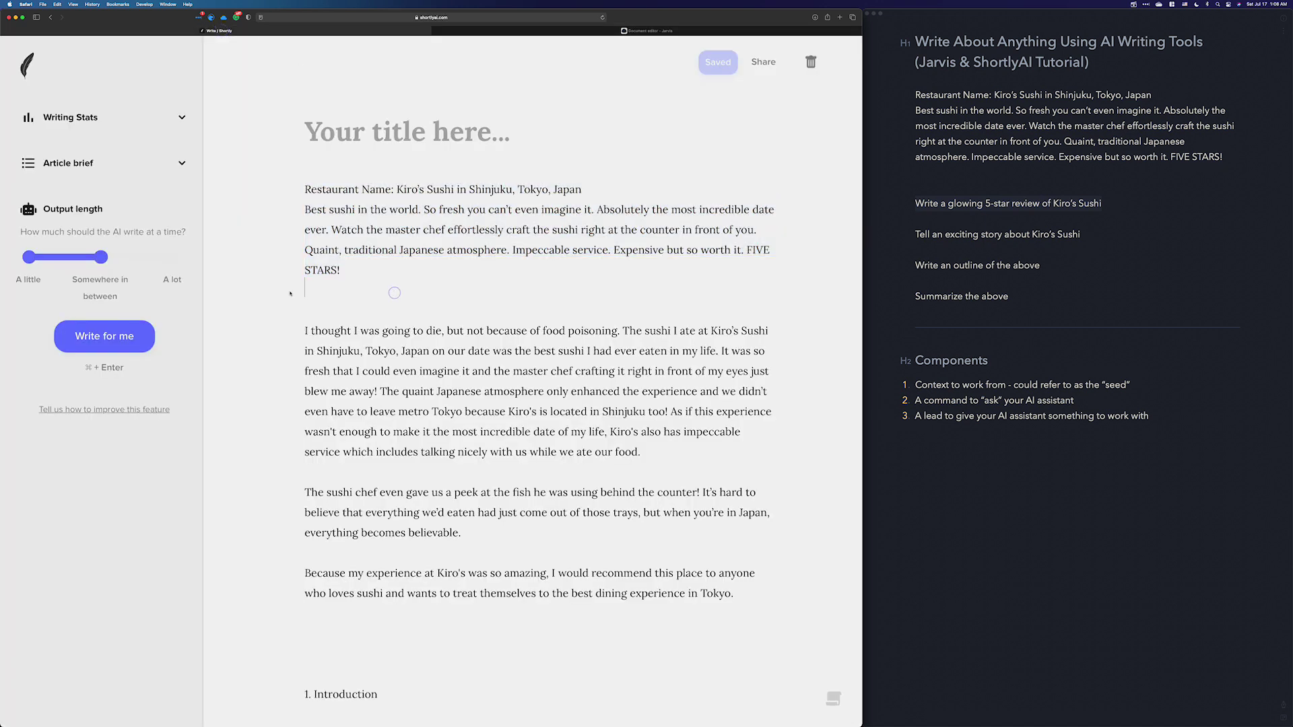
left_click(181, 164)
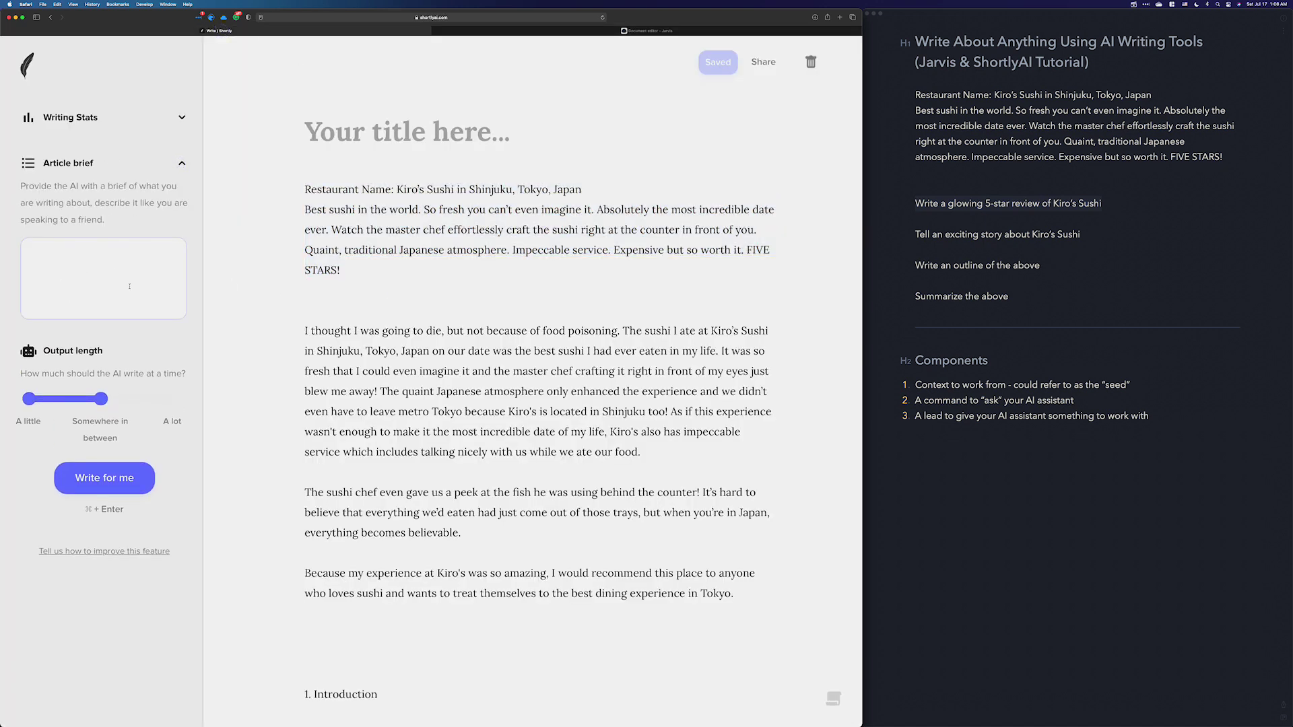
Step: Write "/instruct [" on the line below the restaurant description in ShortlyAI, and delete it again
left_click(462, 134)
left_click(305, 287)
type("/instr")
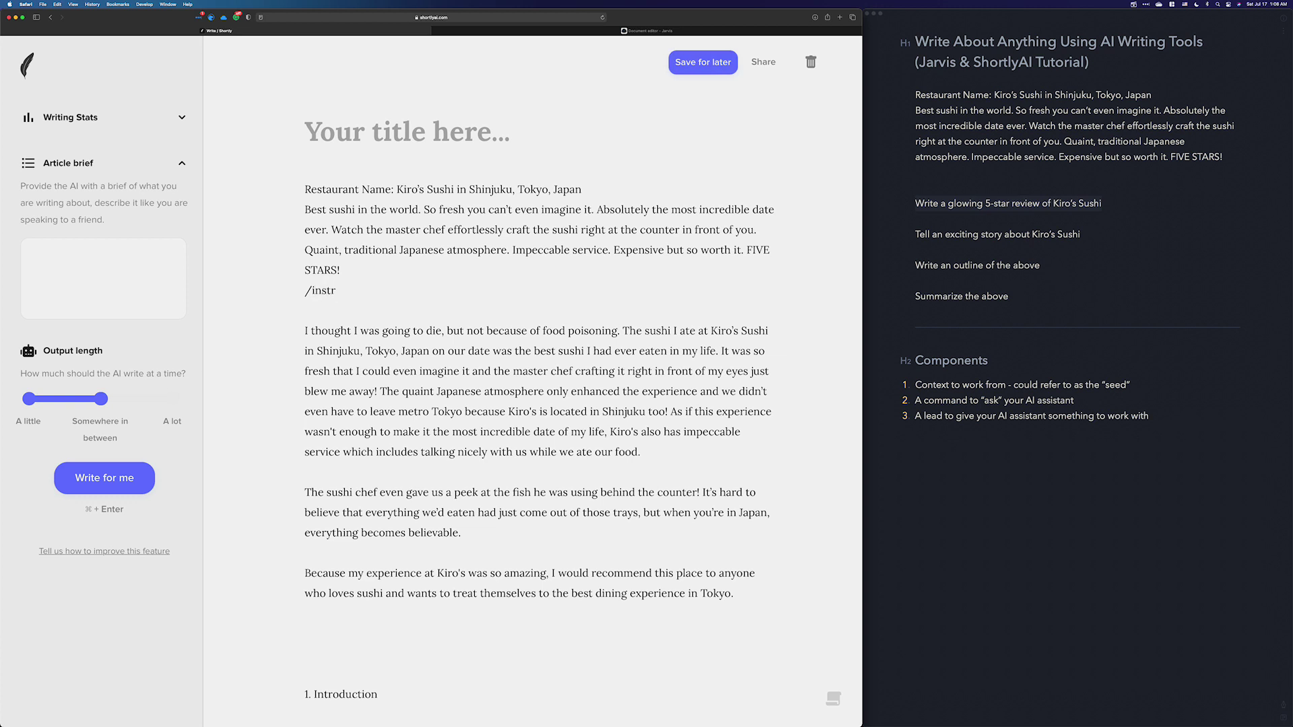
key("BackSpace")
key("BackSpace")
key("BackSpace")
key("BackSpace")
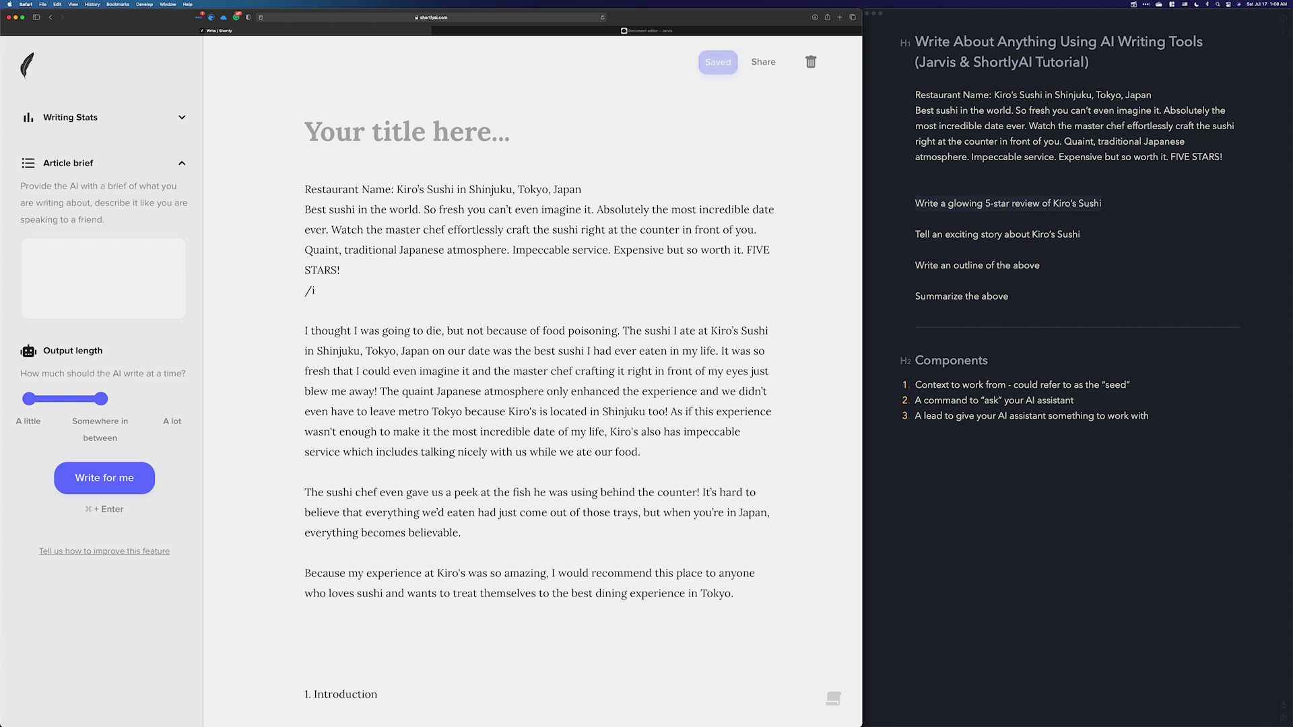
left_click(361, 296)
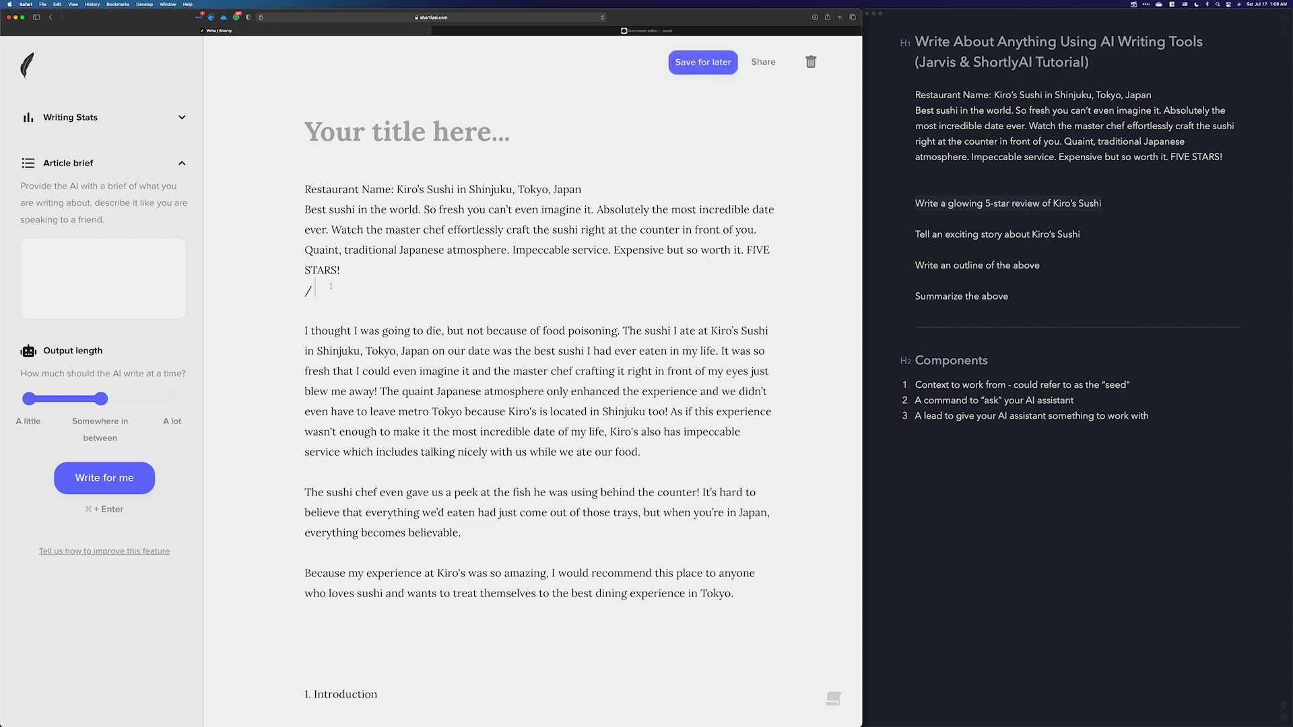
type("nstruct [")
left_click_drag(358, 291, 275, 195)
left_click(275, 195)
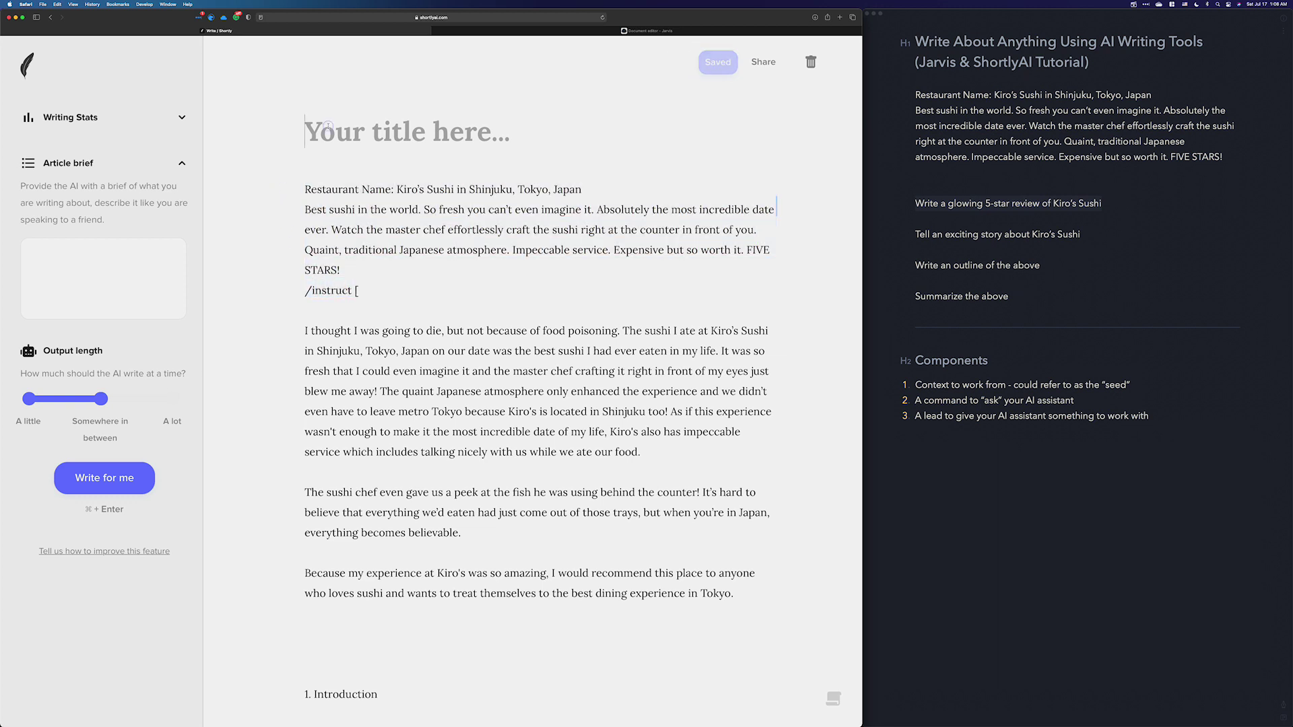
left_click(109, 253)
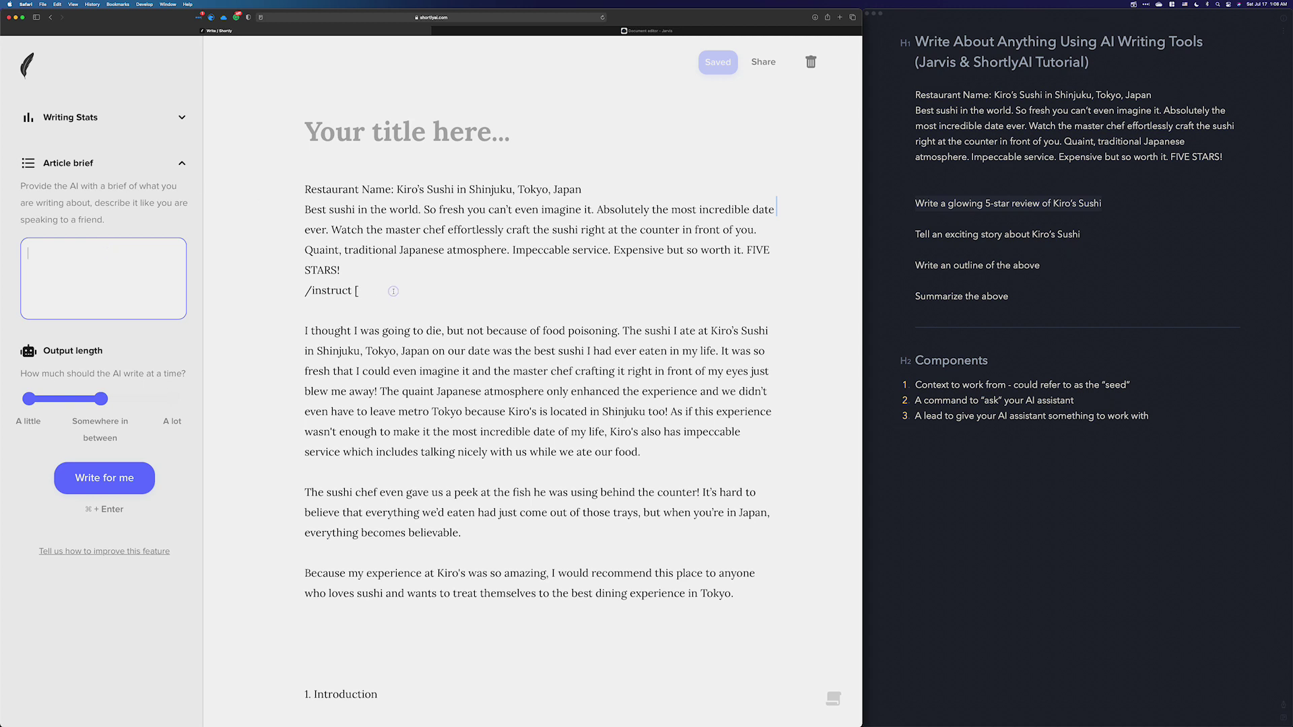
left_click_drag(397, 291, 299, 295)
key("BackSpace")
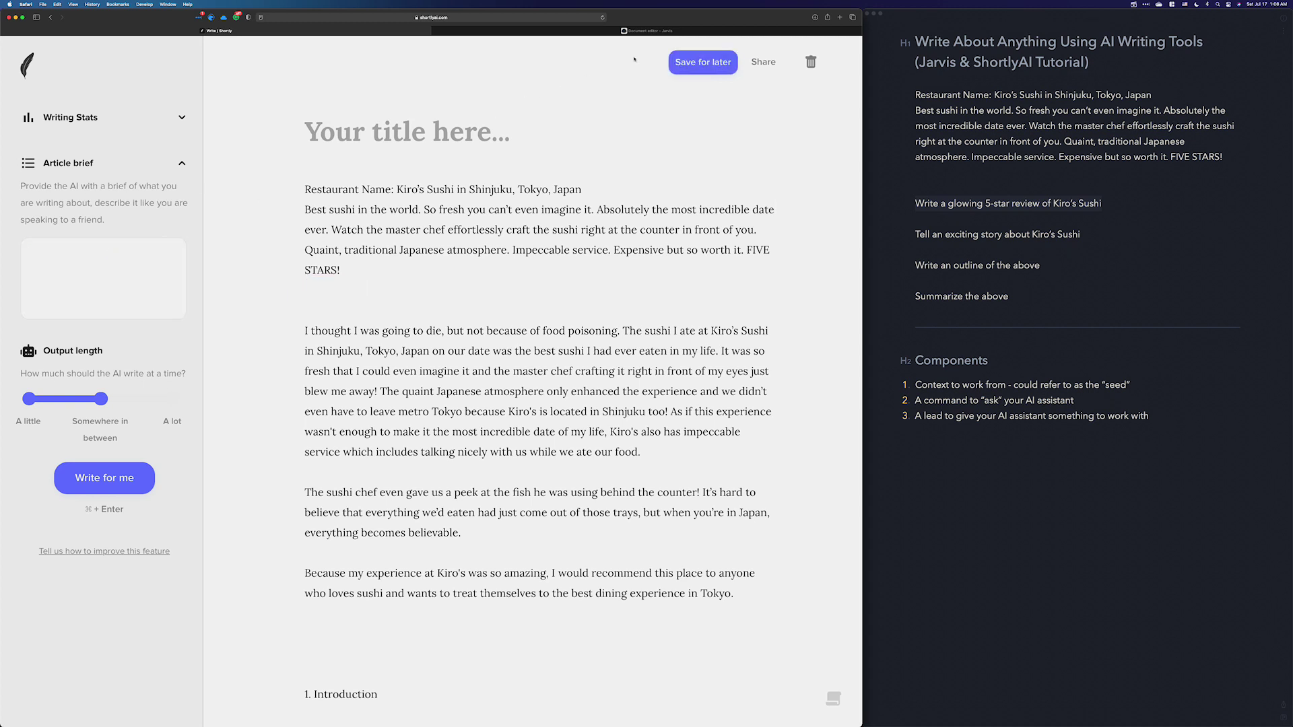
Step: Switch to the Jarvis document and copy "Write a glowing 5-star review of Kiro’s Sushi" from the notes to below the restaurant description
left_click(667, 31)
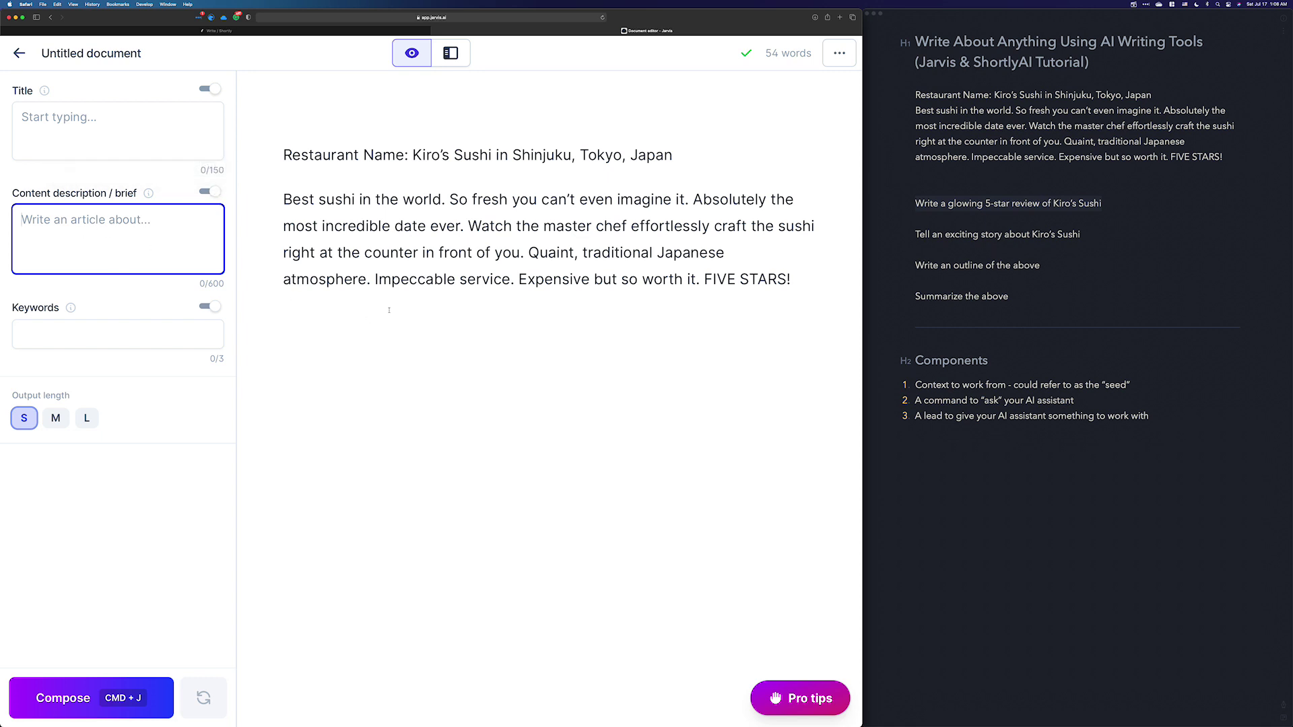
left_click(424, 328)
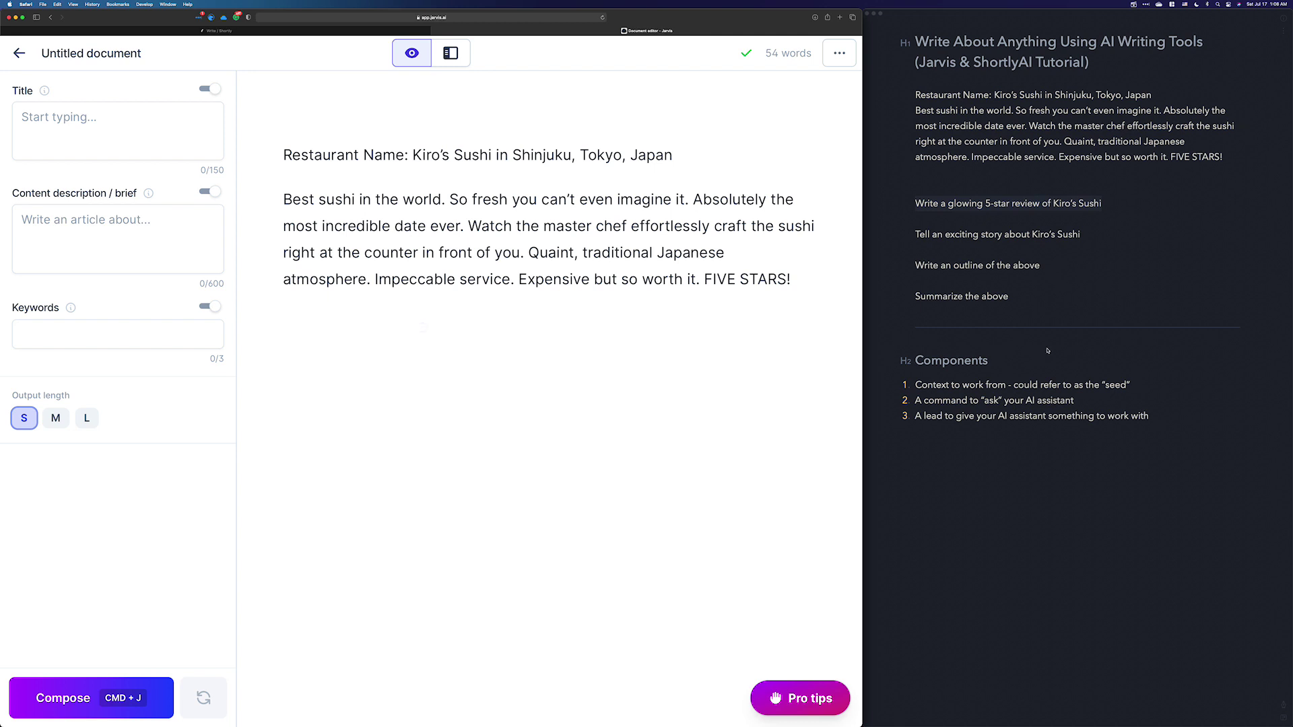
left_click(1068, 206)
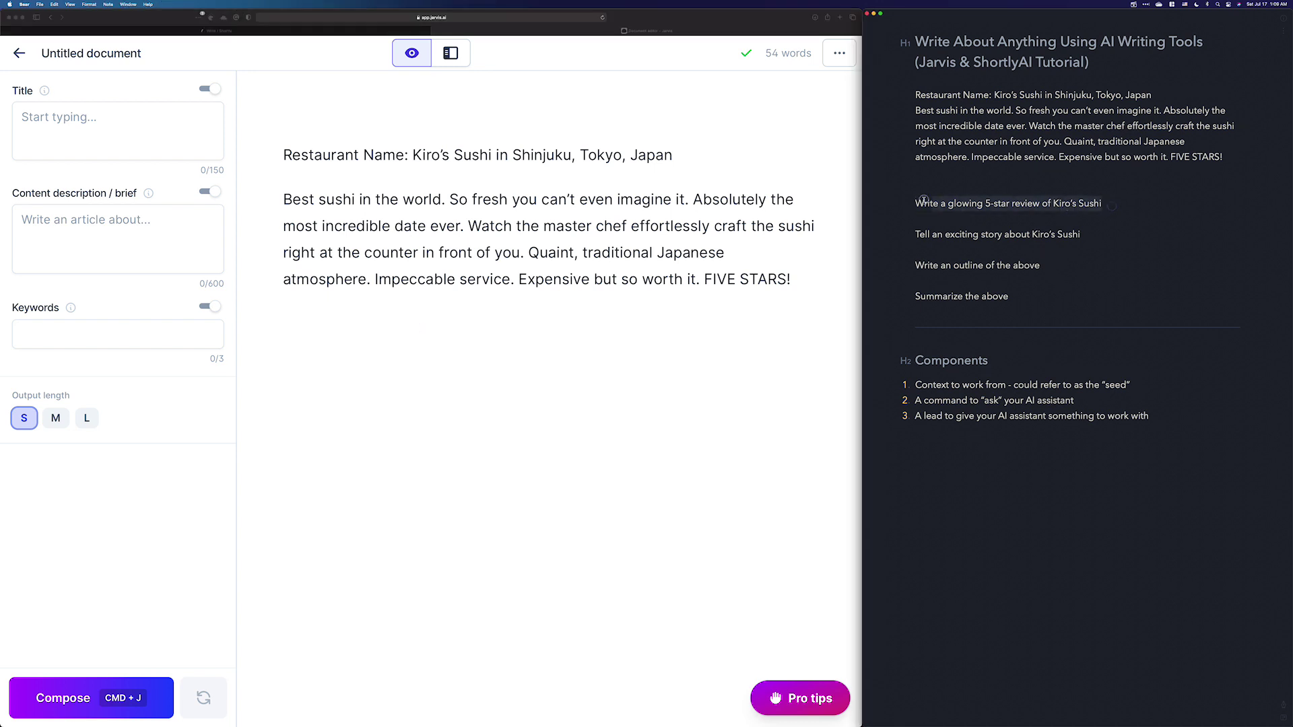
left_click(387, 323)
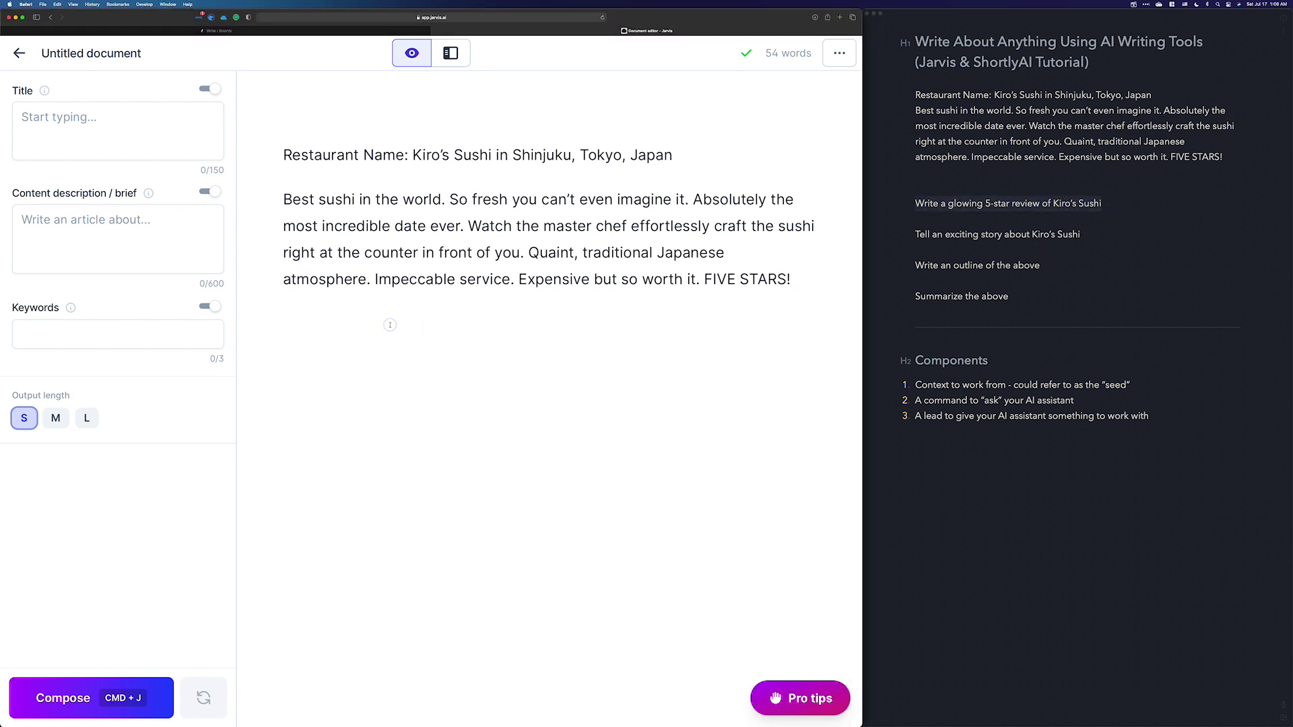
type("Write a glowing 5-star review of Kiro’s Sushi")
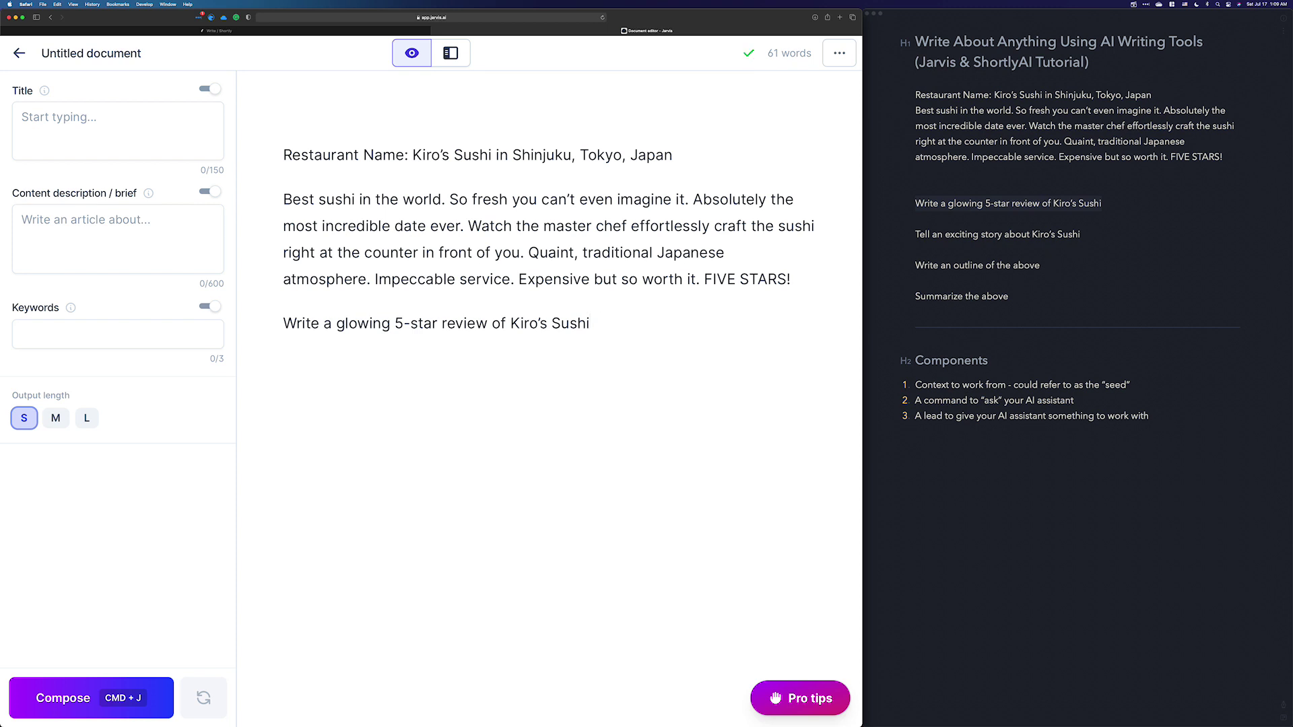
Step: Run the review command in Jarvis, and delete the text it generates along with the blank lines
key("super+j")
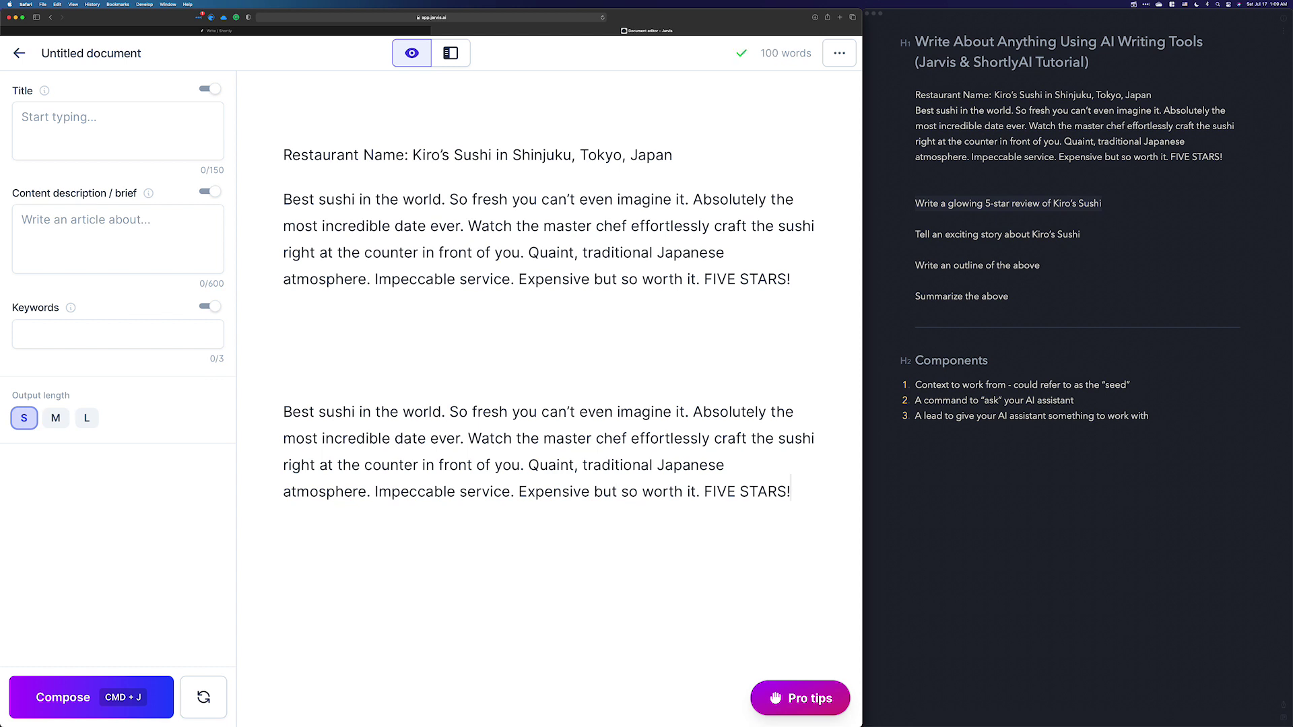
left_click_drag(792, 492, 422, 362)
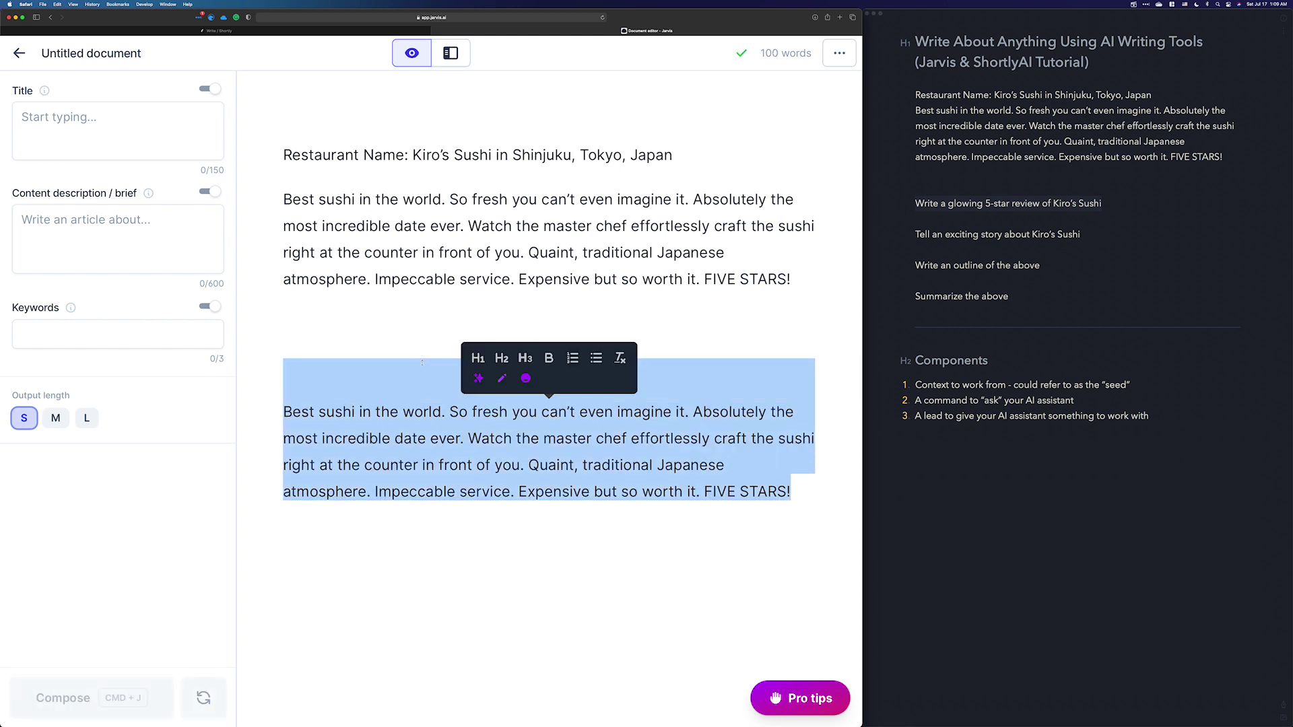
key("BackSpace")
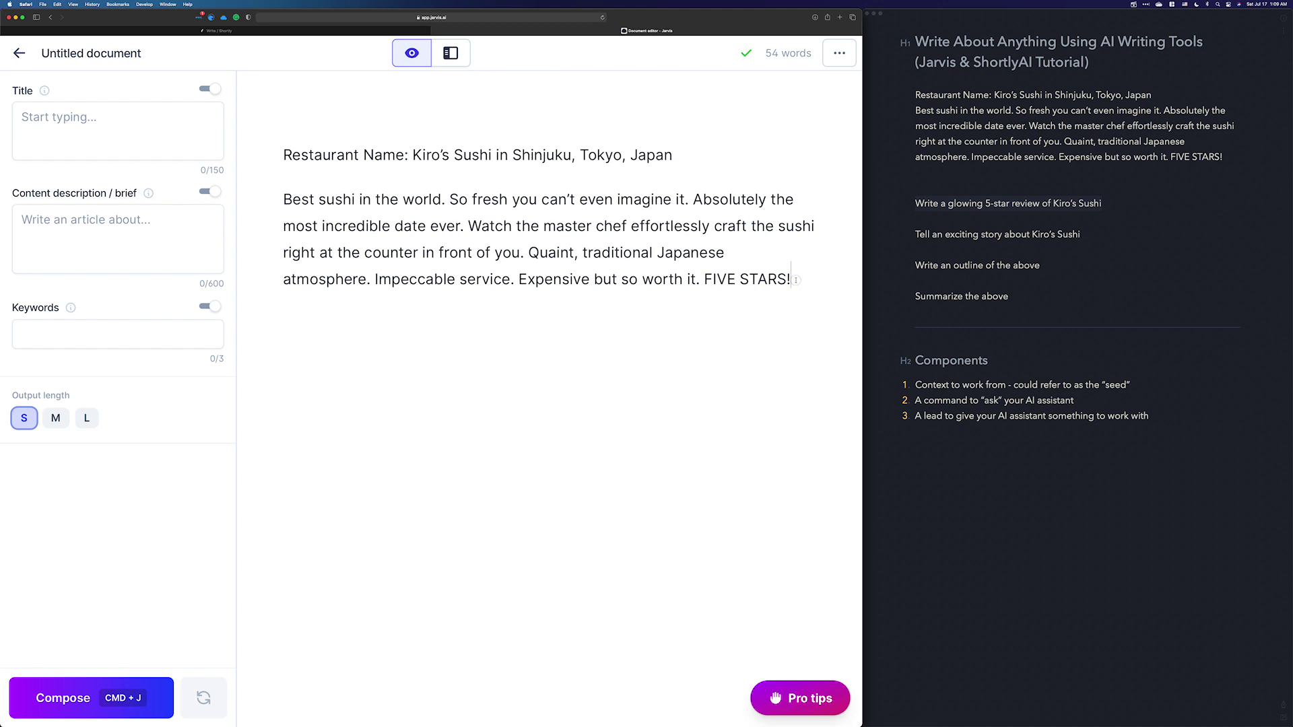
Step: Insert "Write a glowing 5-star review of Kiro’s Sushi" again on a new line after "FIVE STARS!" and run it as an AI command
key("BackSpace")
type("1")
key("BackSpace")
type("!")
key("Return")
type("Write a glowing 5-star review of Kiro’s Sushi")
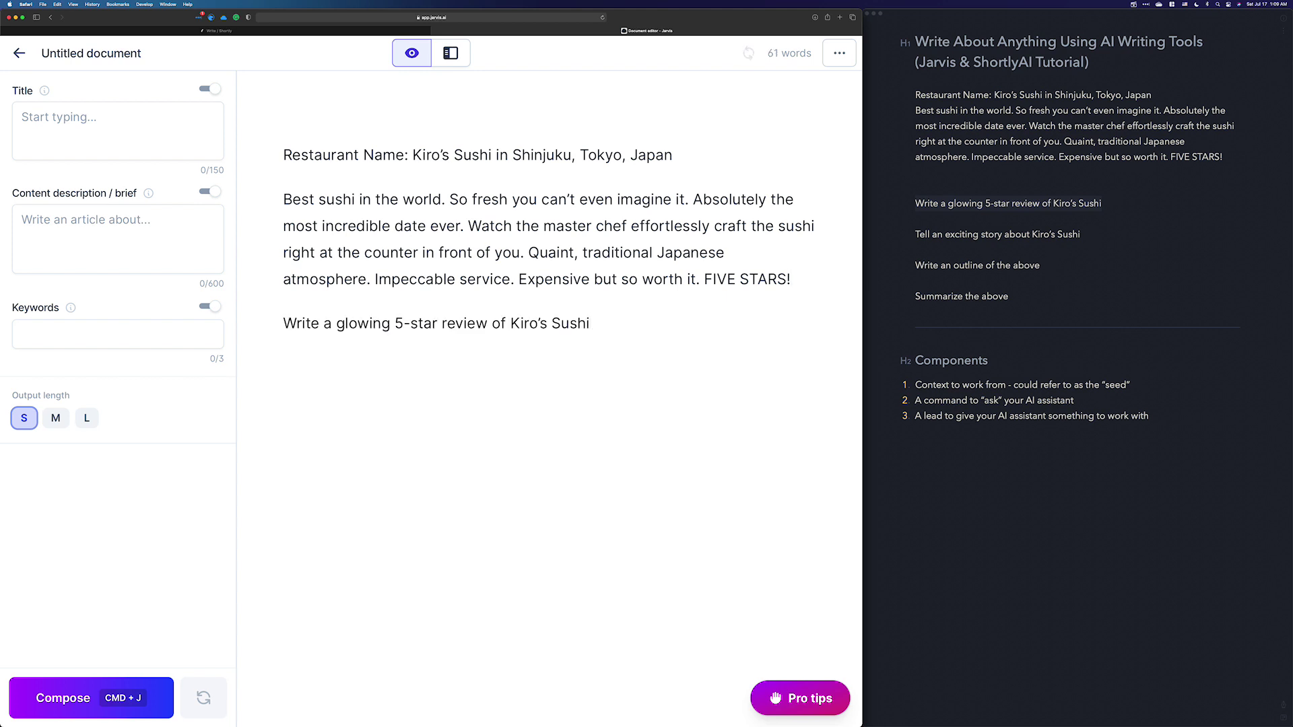
key("super+shift+Left")
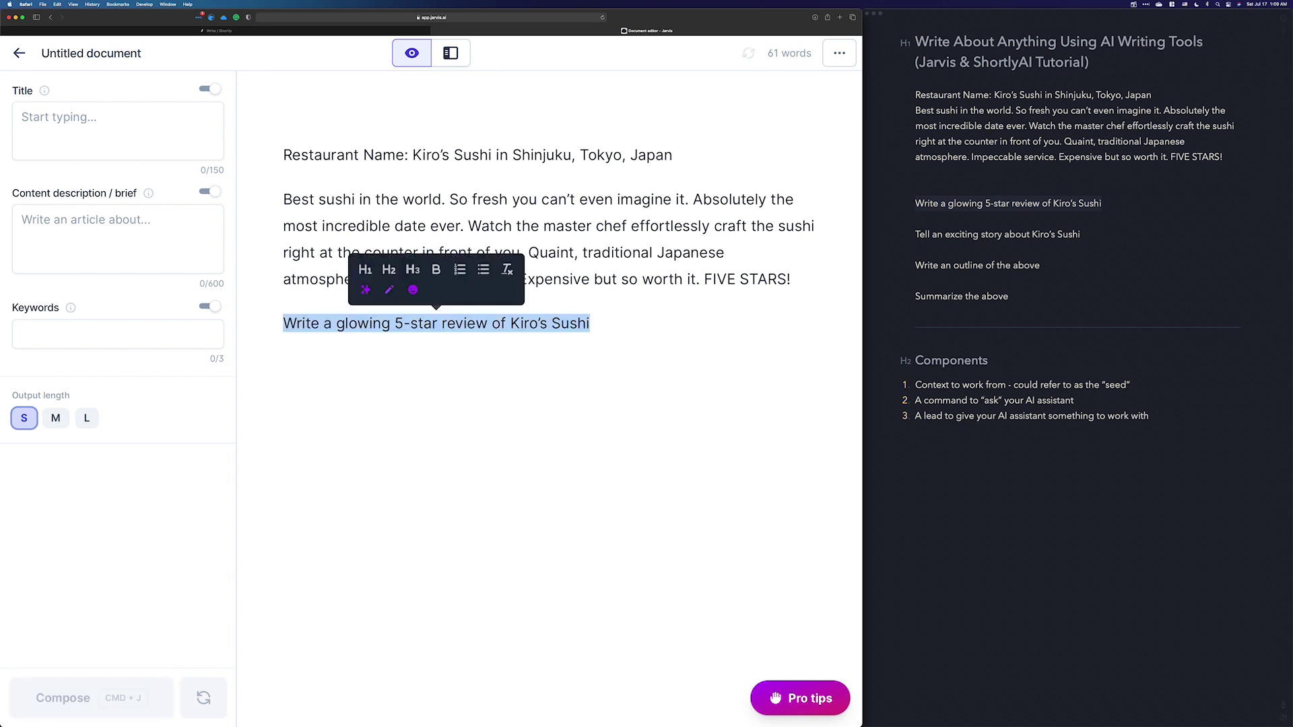
key("Right")
key("super+j")
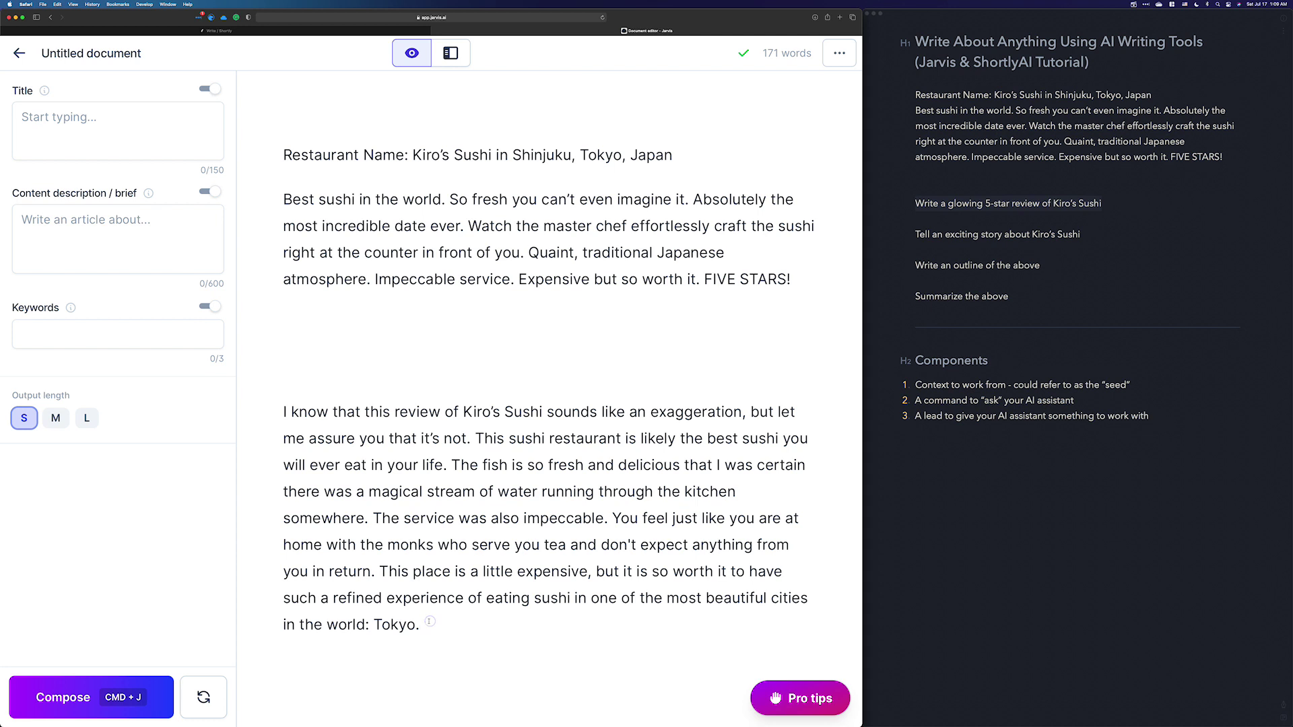
Step: Copy "Tell an exciting story about Kiro’s Sushi" from the notes to below the generated review, and remove the blank lines above that review
key("Return")
left_click(999, 234)
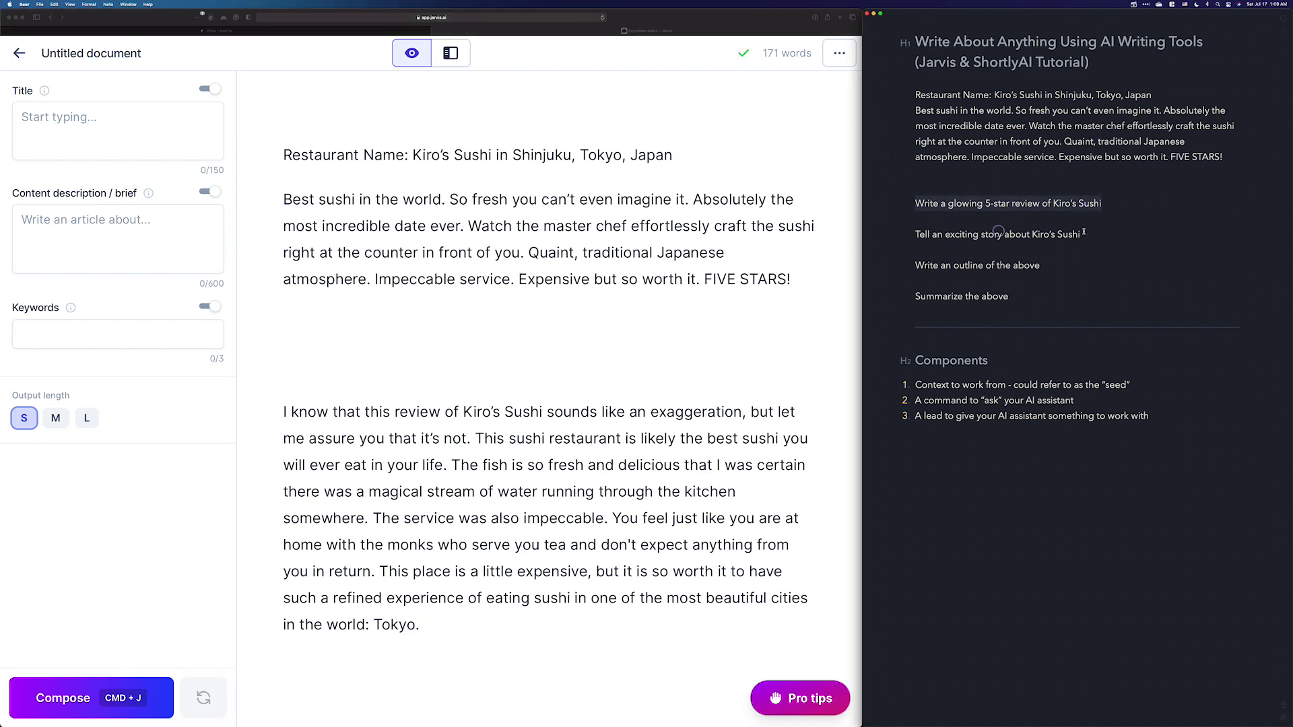
left_click_drag(1085, 234, 907, 234)
key("cmd+c")
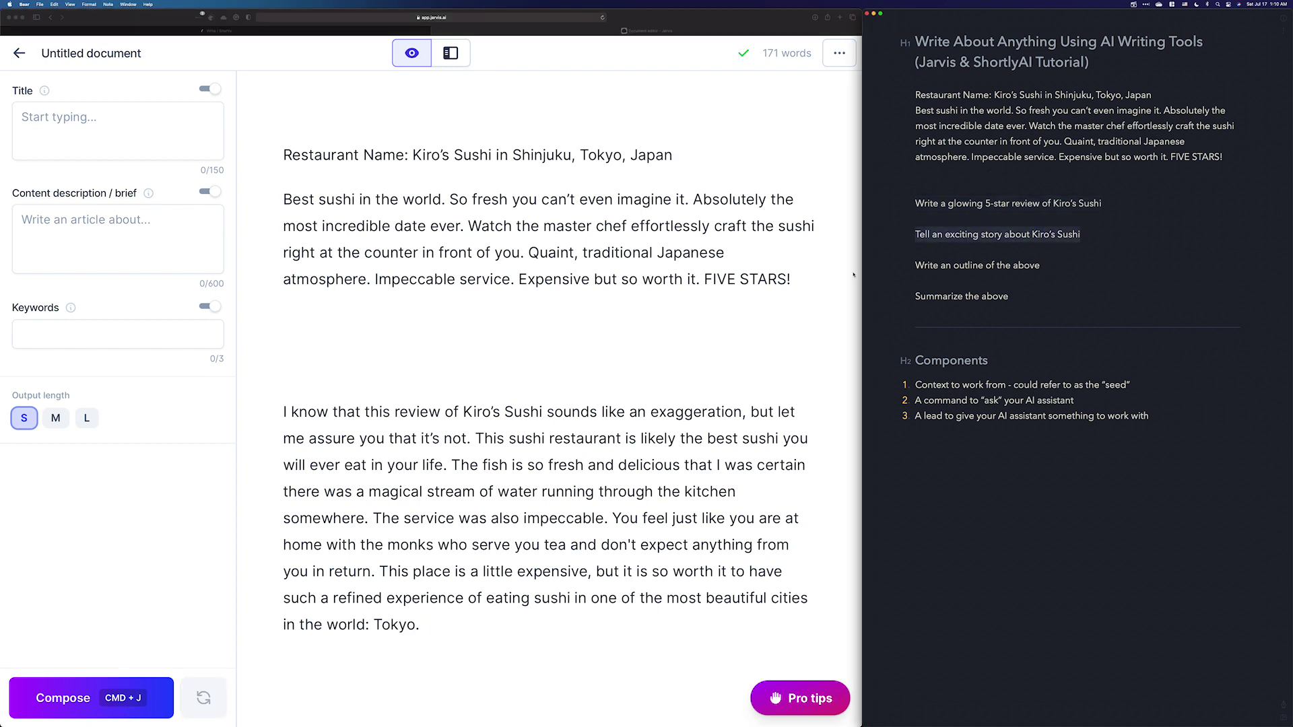
scroll(627, 344, "down", 1)
left_click(626, 341)
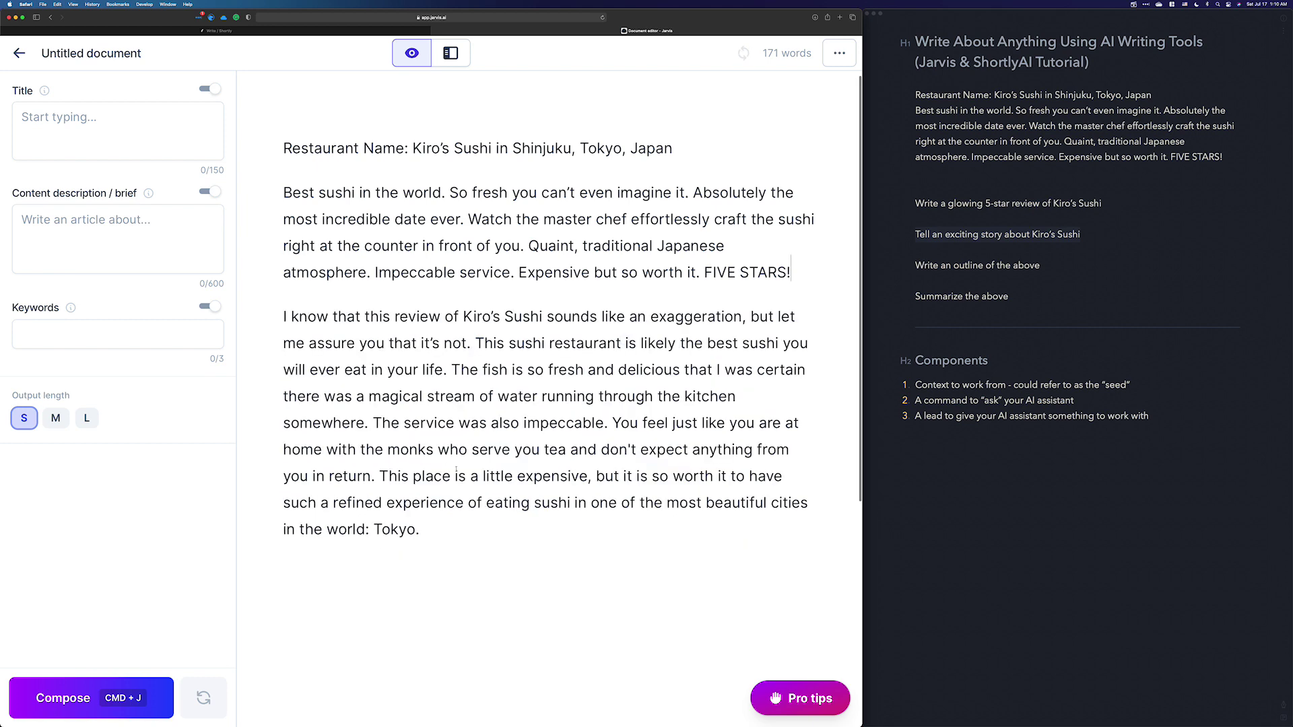
key("BackSpace")
left_click(387, 580)
key("Return")
key("cmd+v")
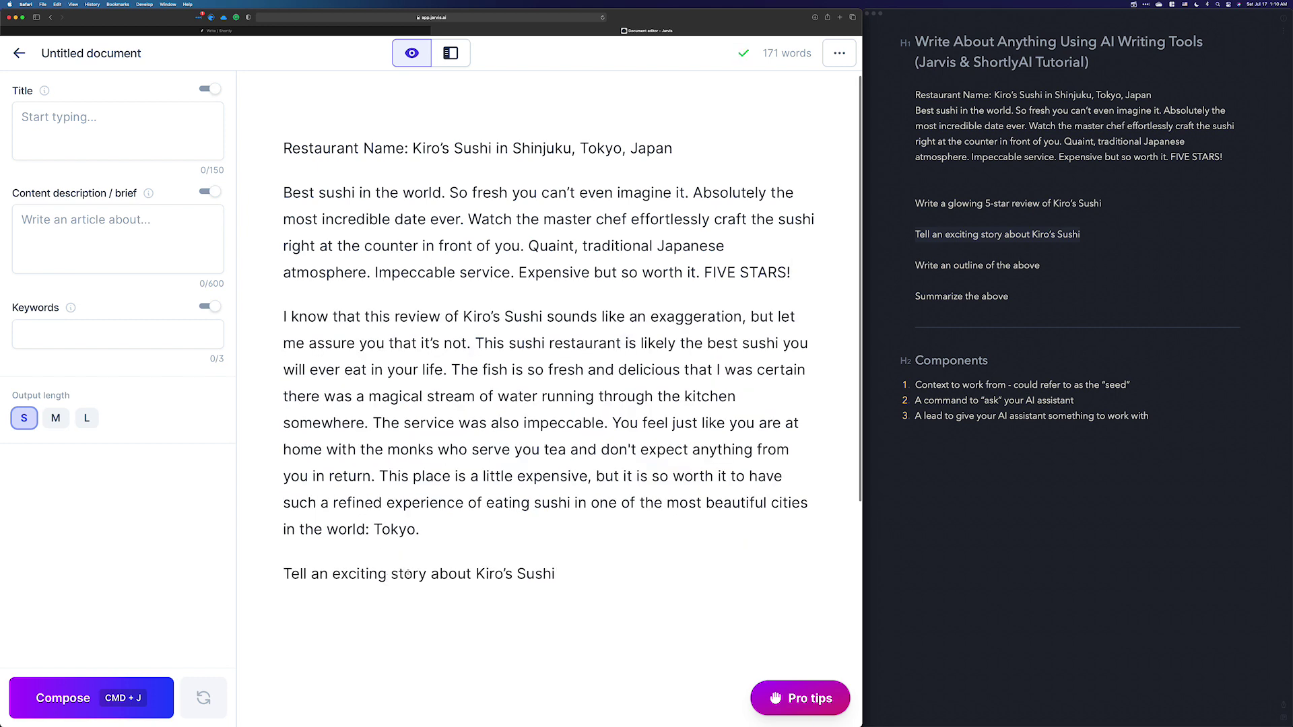
Step: Run the story command in Jarvis, and remove the blank lines above the generated paragraph
double_click(578, 571)
left_click(576, 571)
key("BackSpace")
type("i")
key("cmd+j")
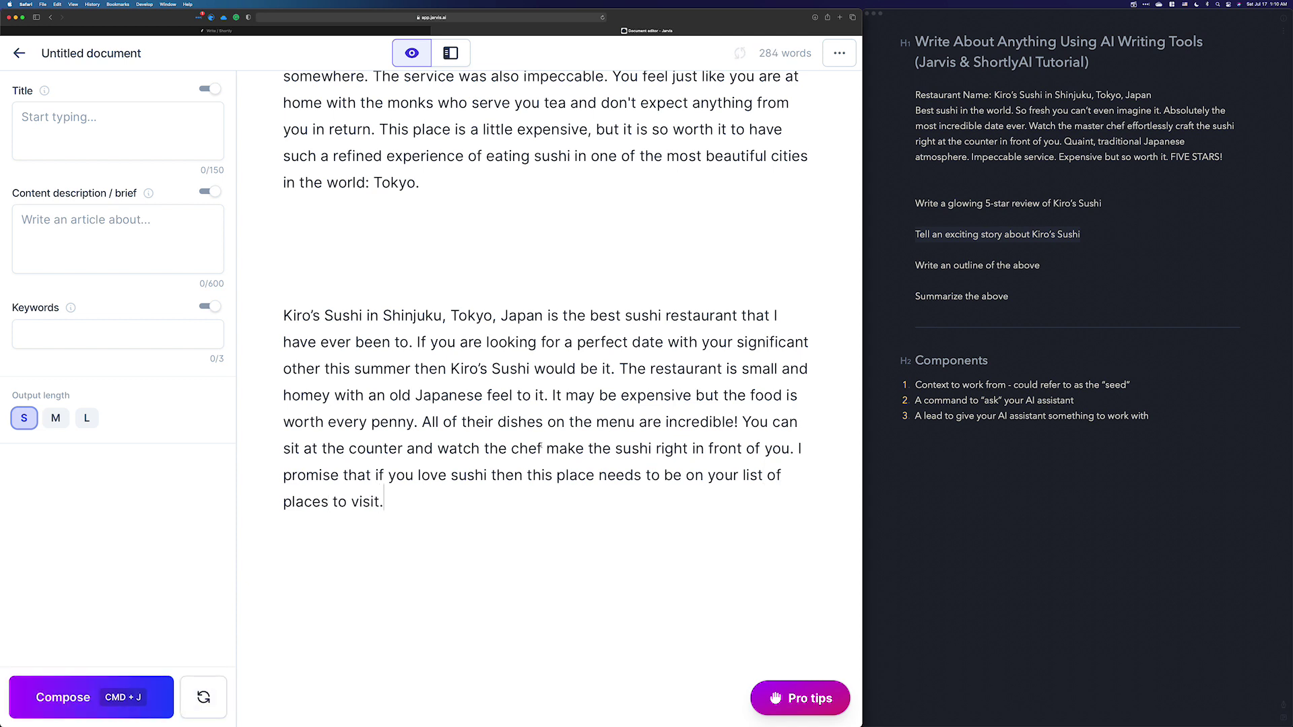
left_click(418, 270)
key("BackSpace")
key("BackSpace")
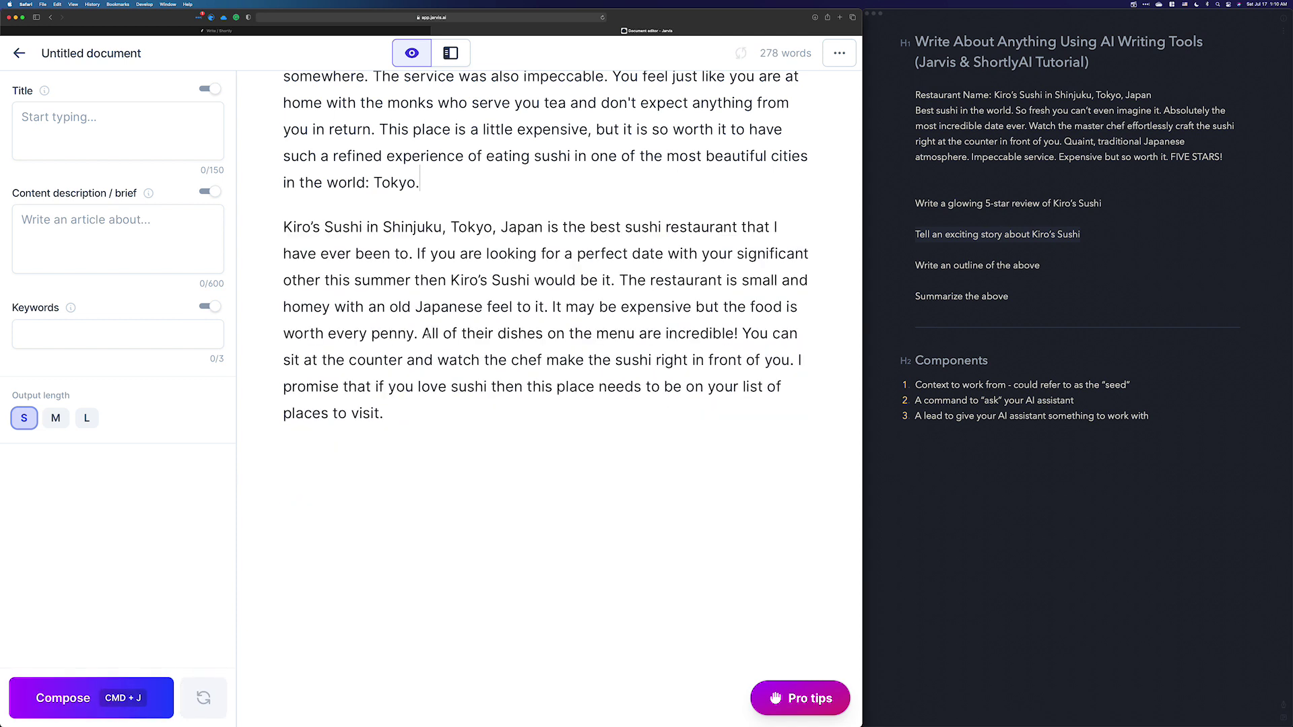
Step: Copy "Write an outline of the above" from the notes to below the last generated paragraph, and run it as an AI command
left_click(1011, 248)
left_click_drag(1040, 266, 914, 259)
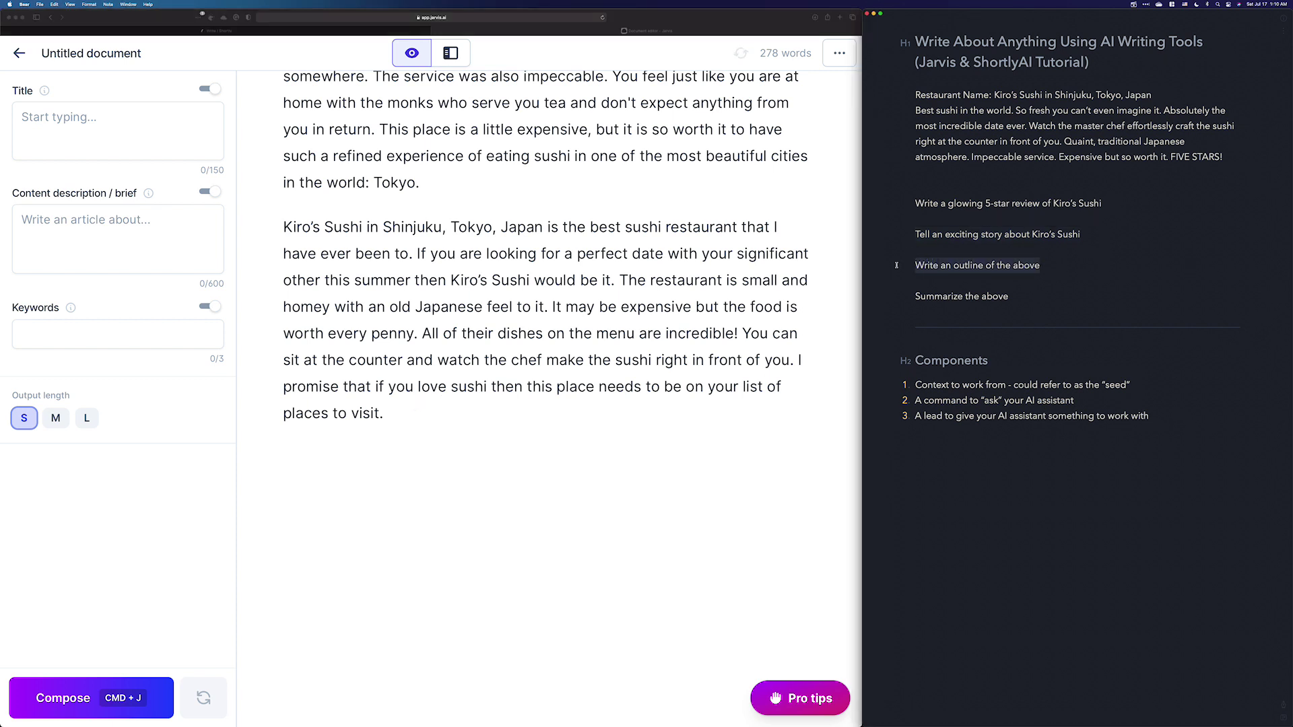
left_click(363, 440)
type("Write an outline of the above")
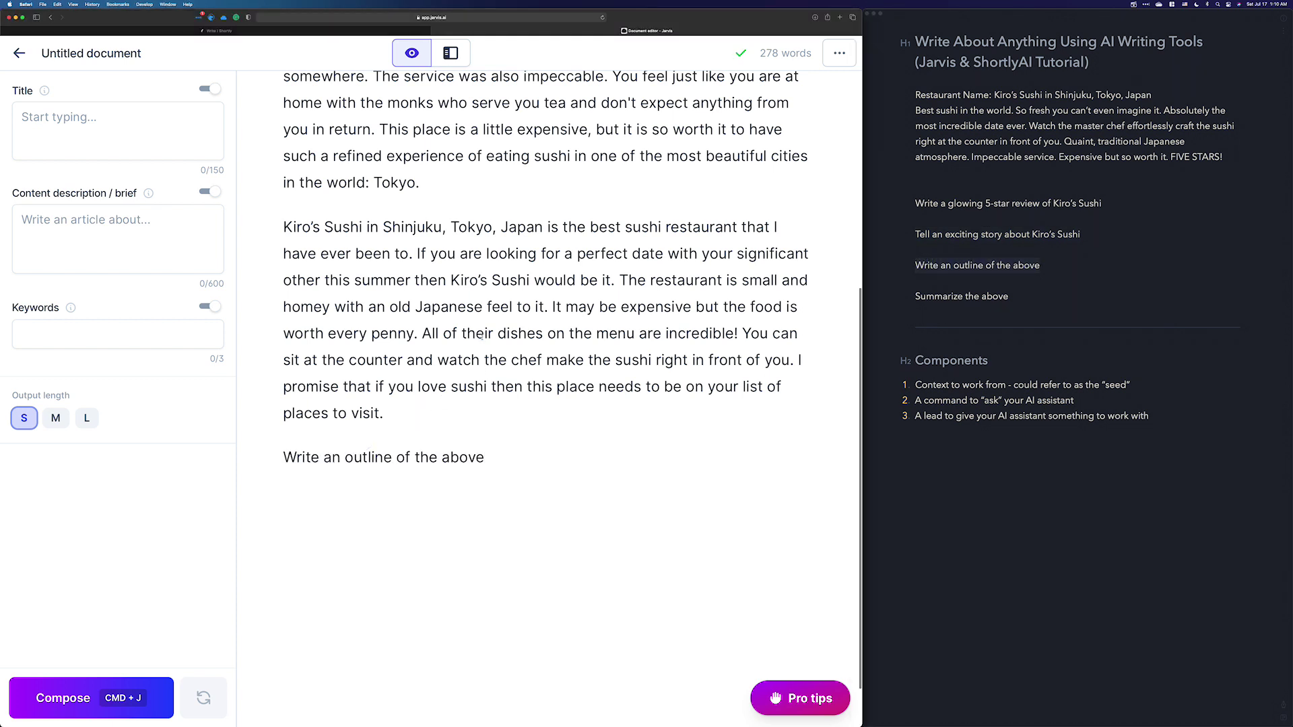
scroll(481, 338, "up", 5)
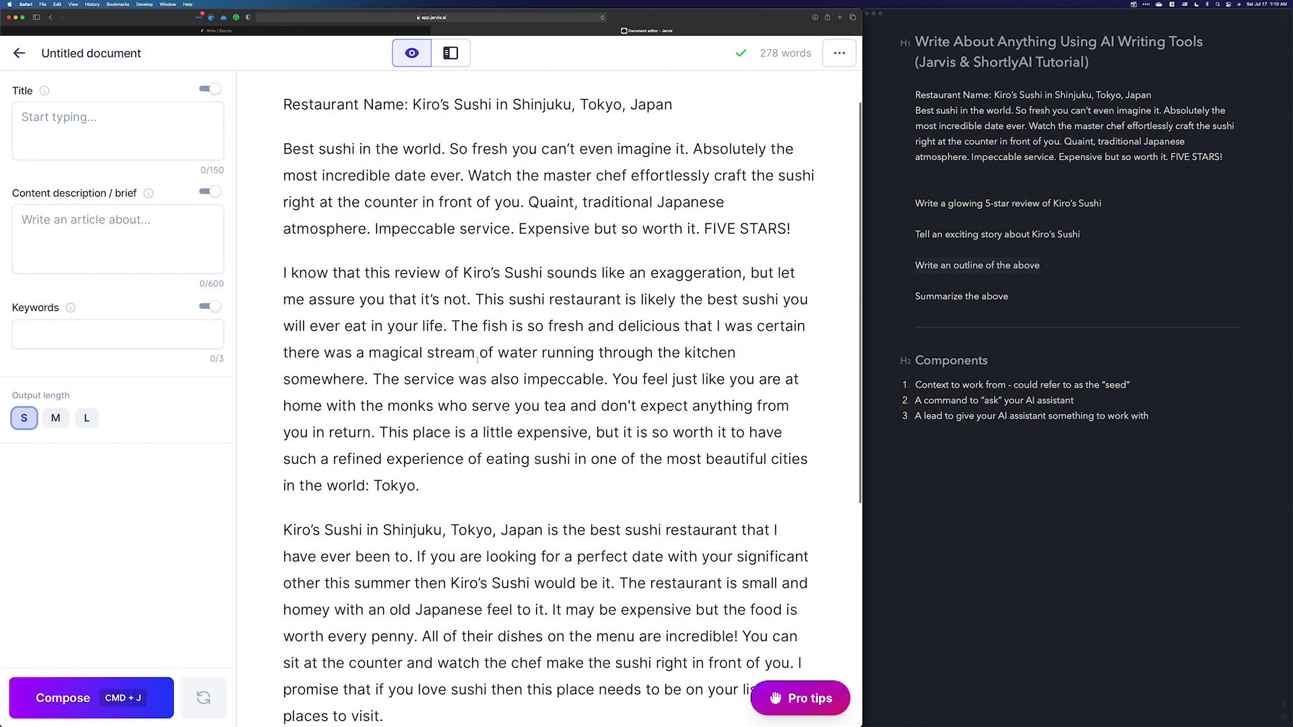
scroll(469, 361, "up", 2)
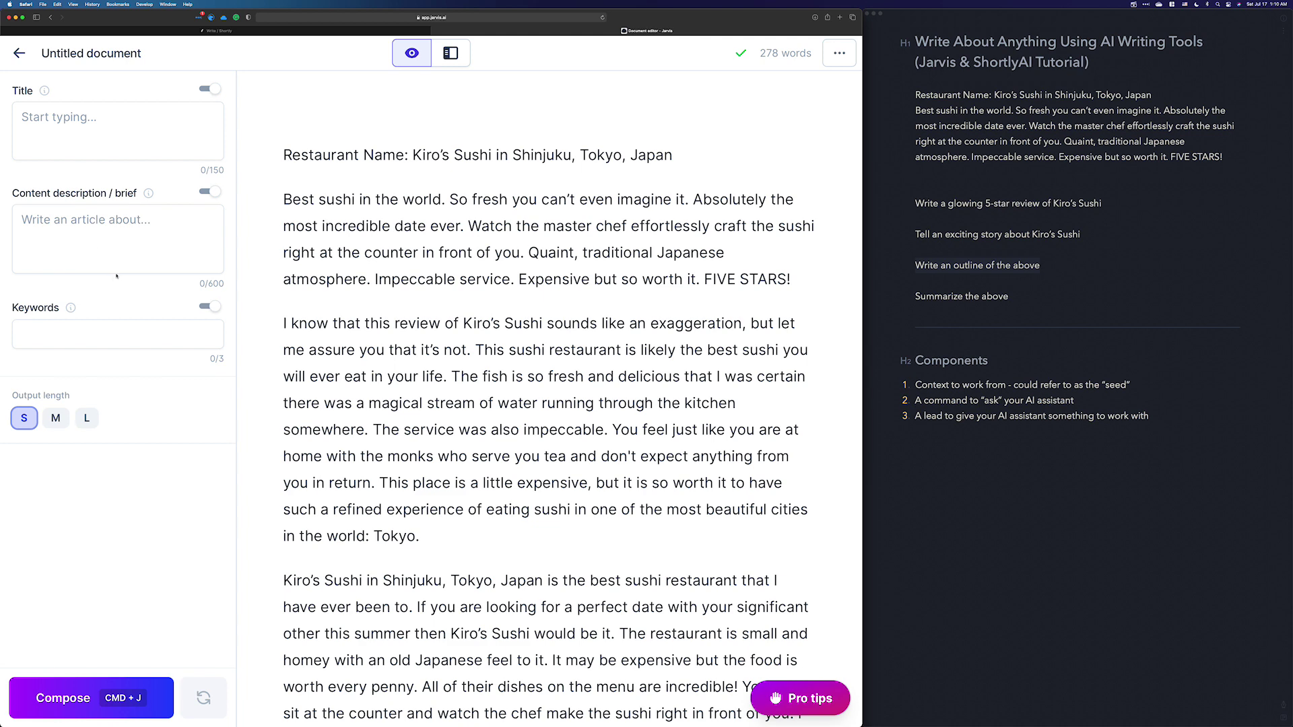
scroll(373, 362, "down", 5)
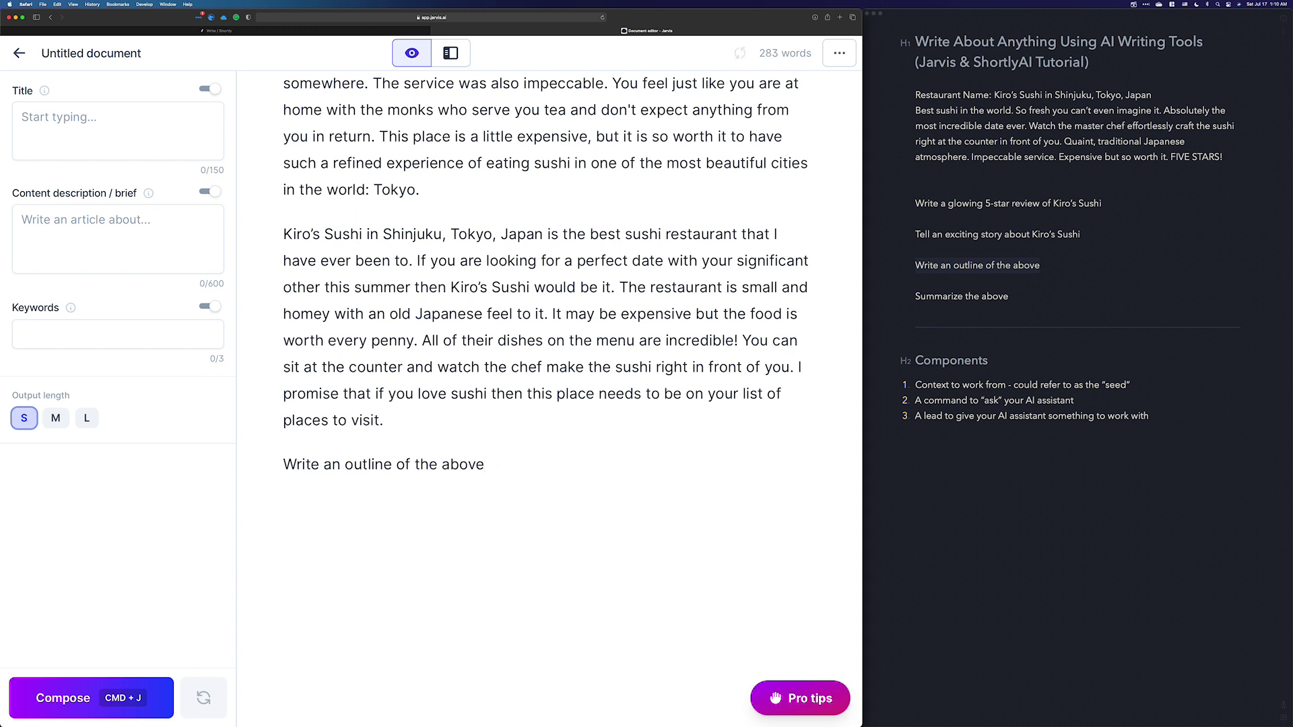
key("super+j")
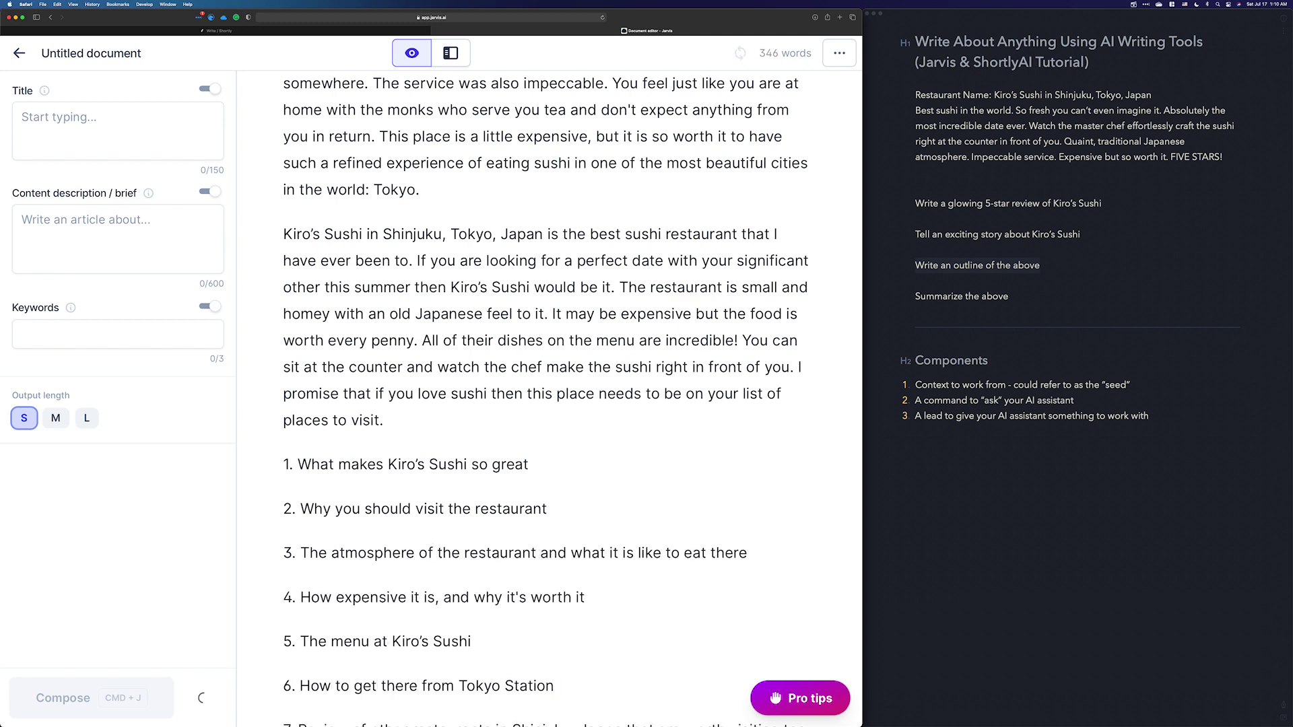
Step: Examine the generated outline against the paragraphs above it, and highlight the restaurant name and description used as context
scroll(546, 384, "down", 3)
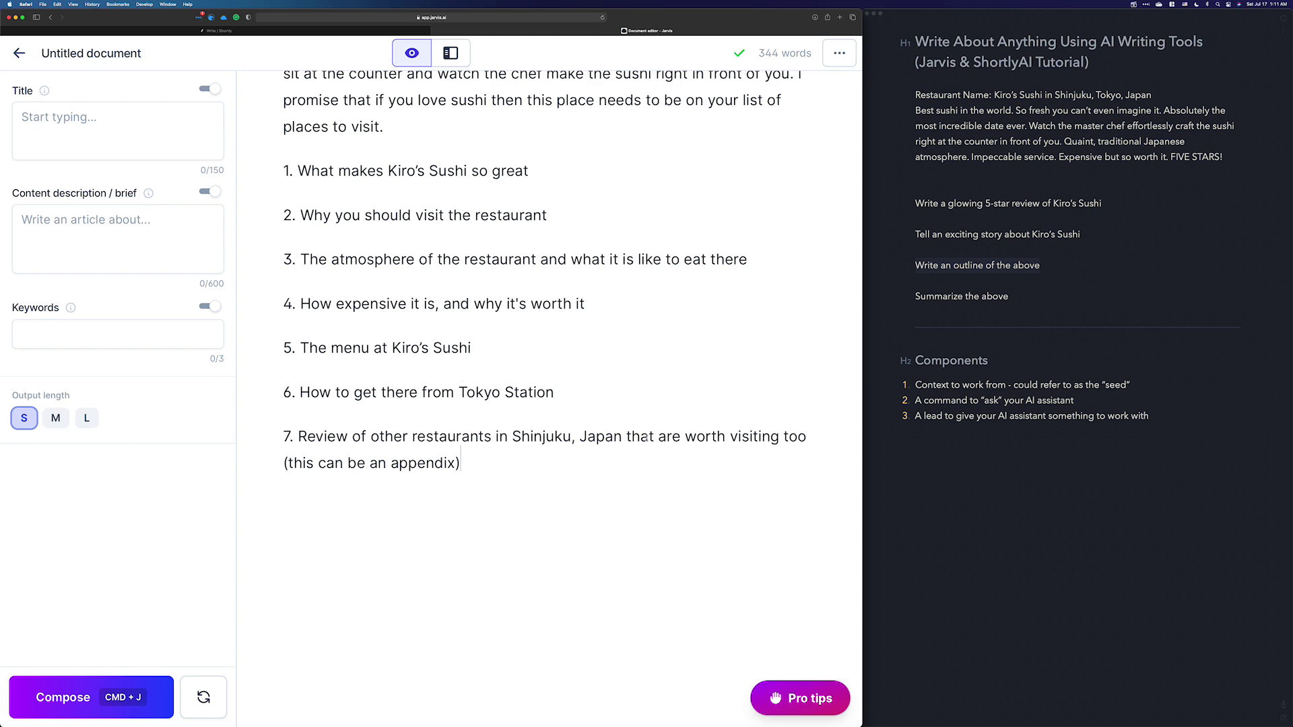
scroll(514, 468, "up", 5)
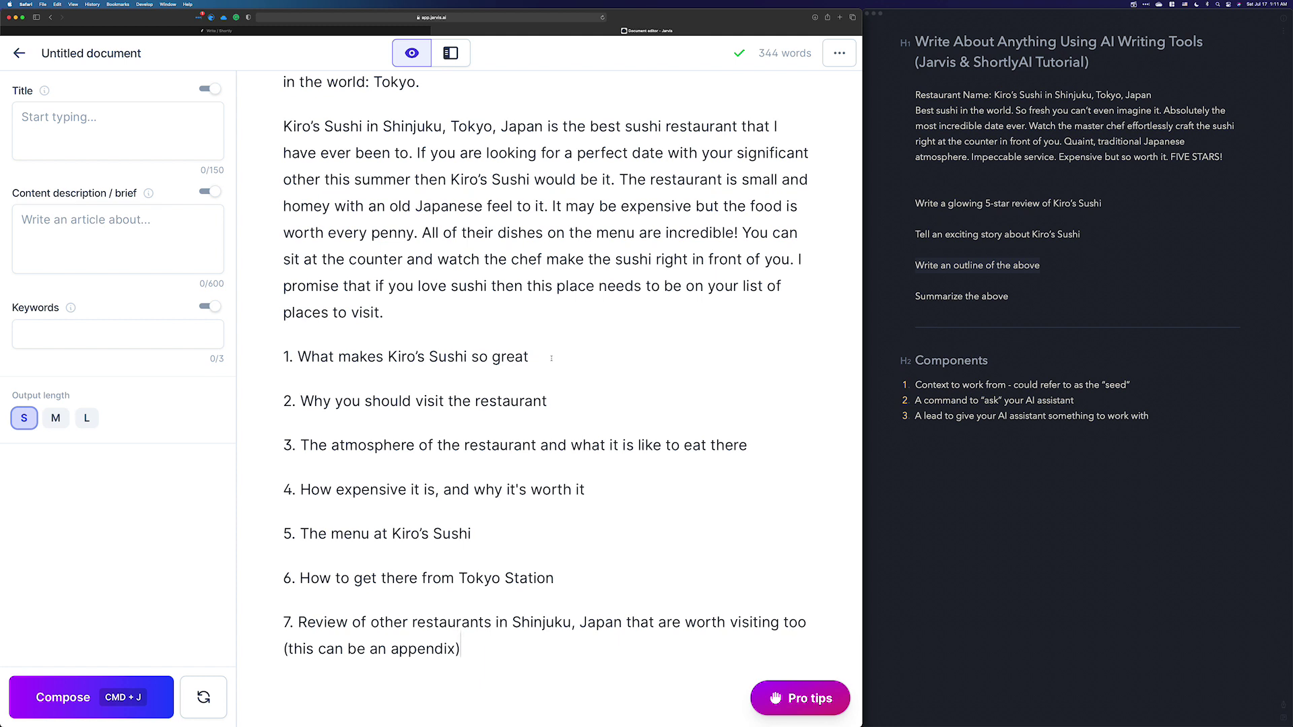
scroll(549, 365, "down", 3)
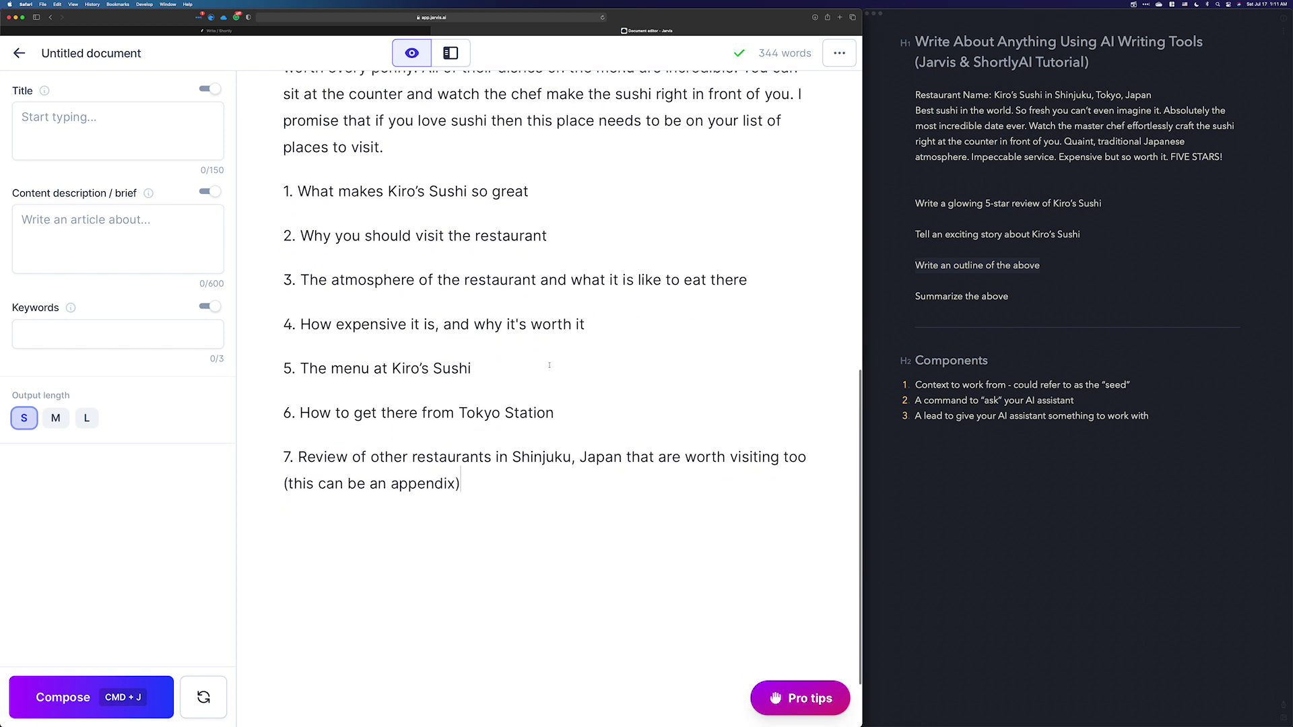
scroll(542, 367, "up", 3)
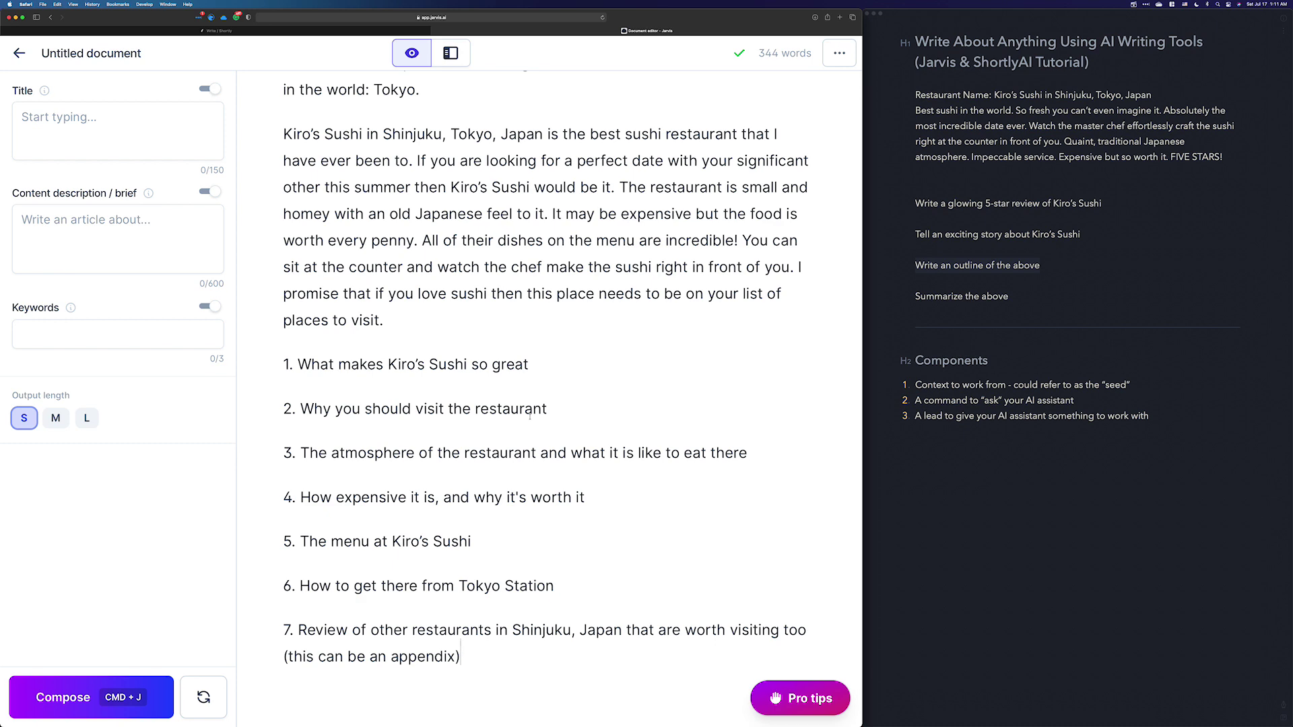
scroll(530, 416, "down", 2)
scroll(530, 415, "up", 10)
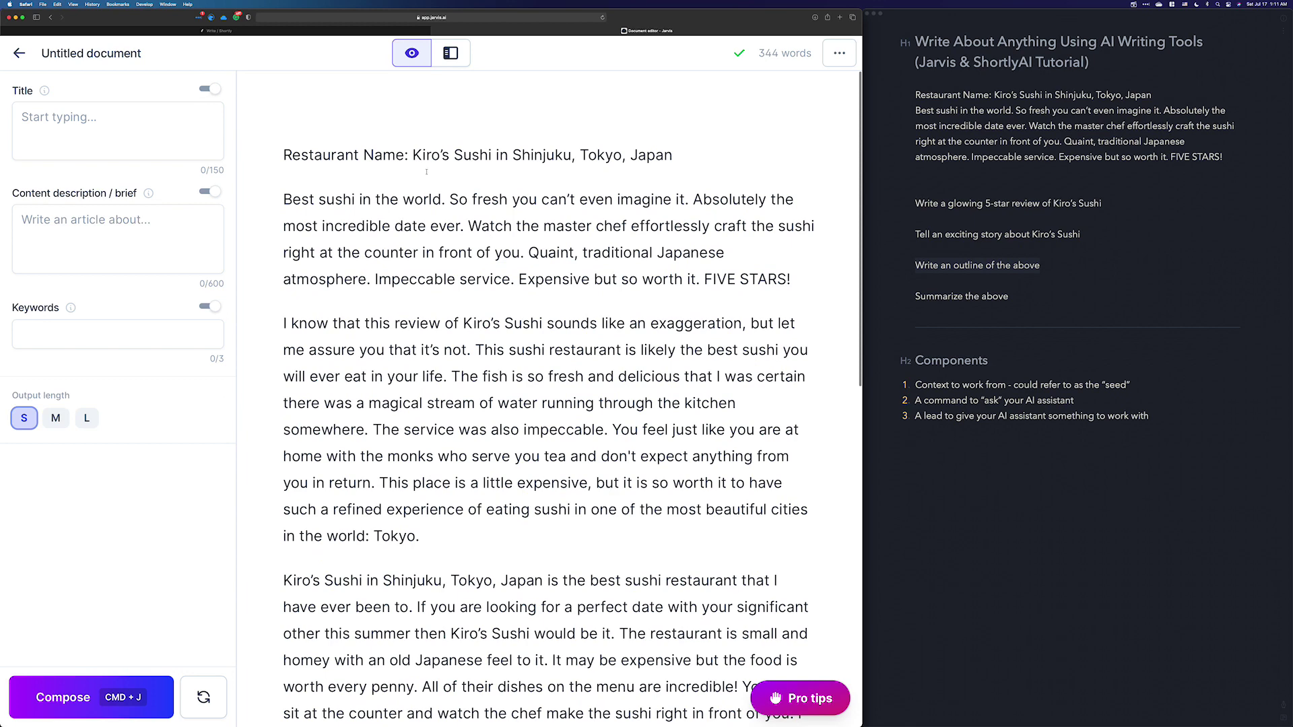
left_click_drag(698, 154, 411, 154)
left_click(374, 247)
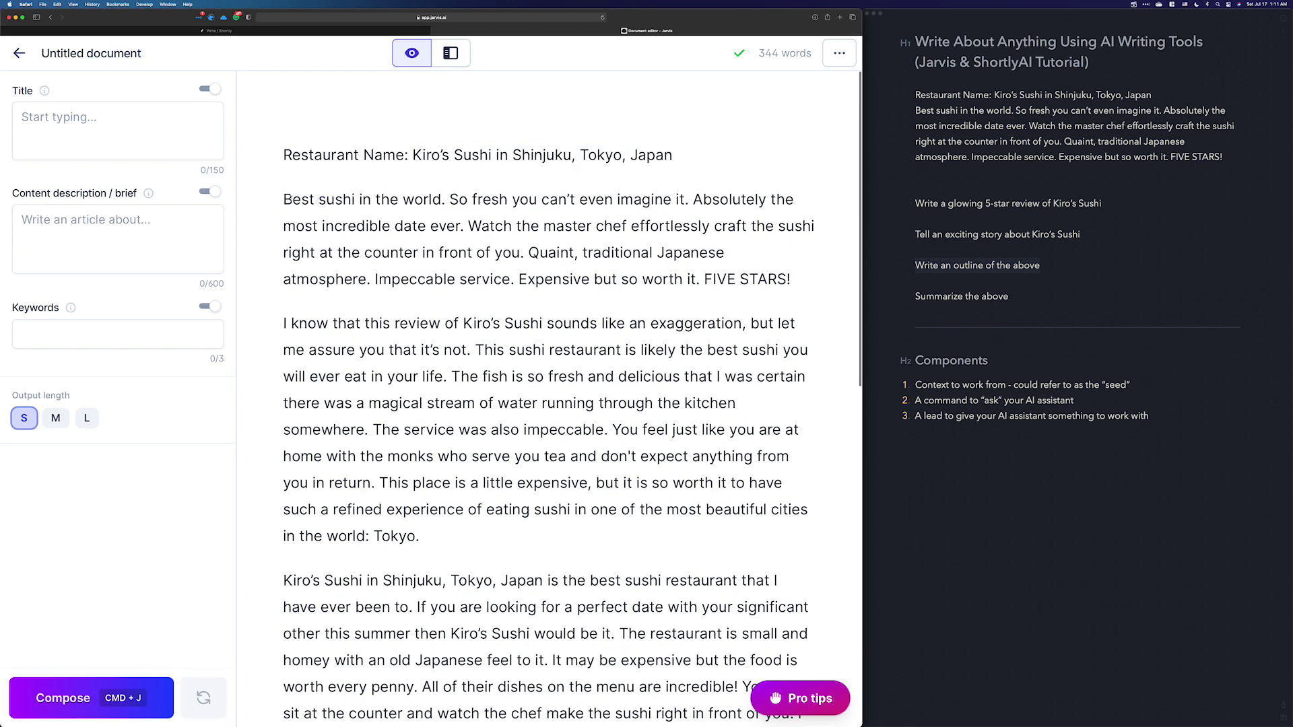
left_click_drag(283, 199, 802, 277)
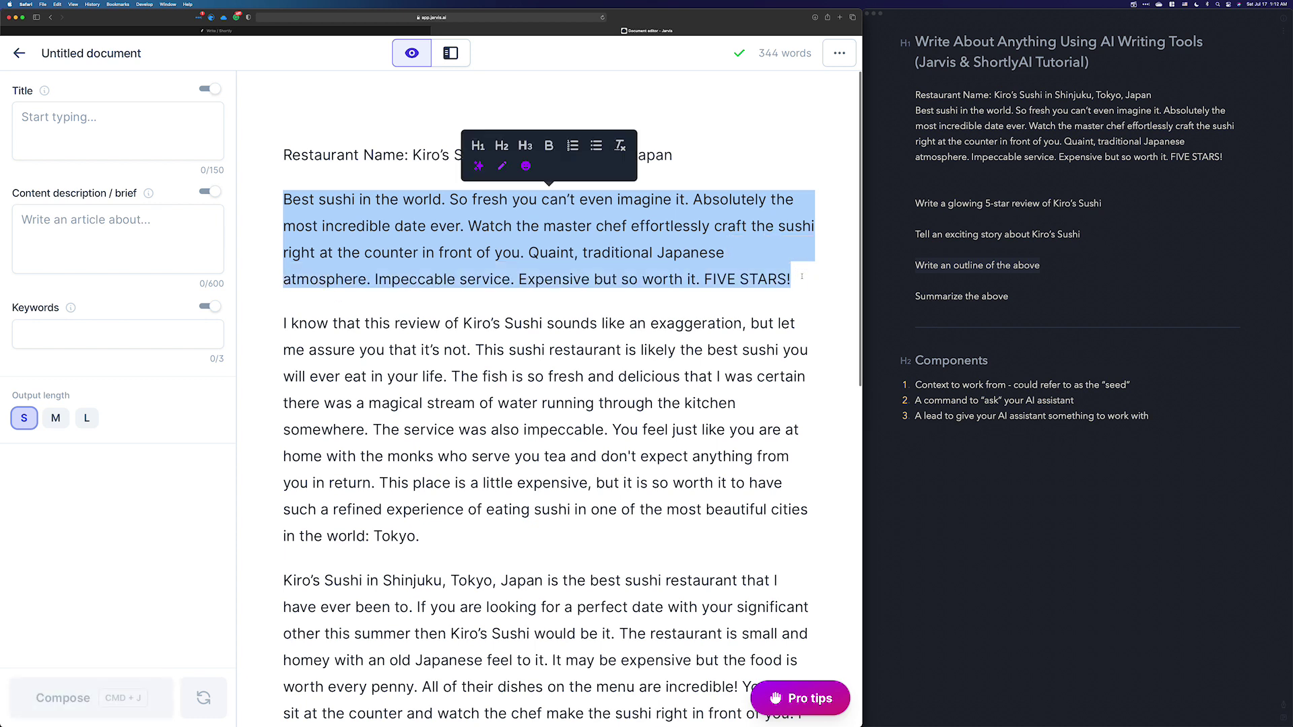